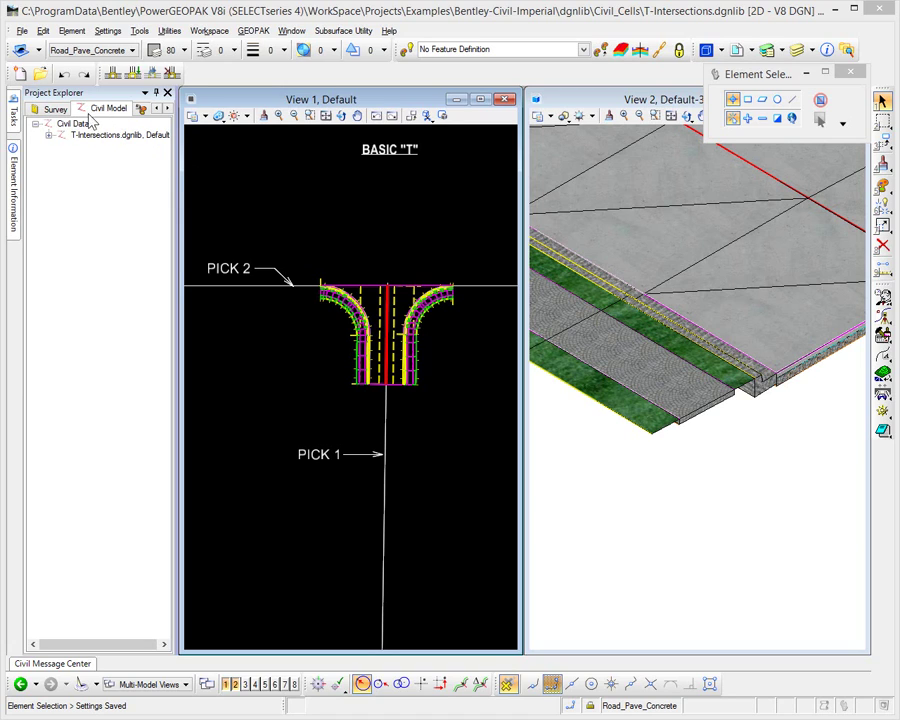
# Examine the external reference components of the Basic "T" civil cell in the T-Intersections.dgnlib civil model.
pyautogui.click(48, 134)
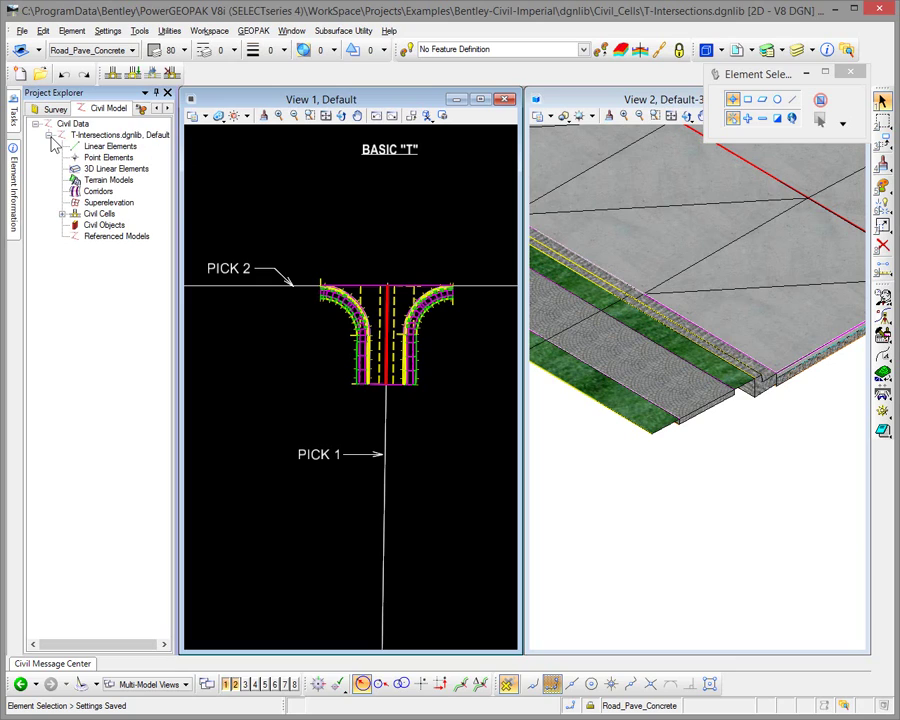
pyautogui.click(62, 214)
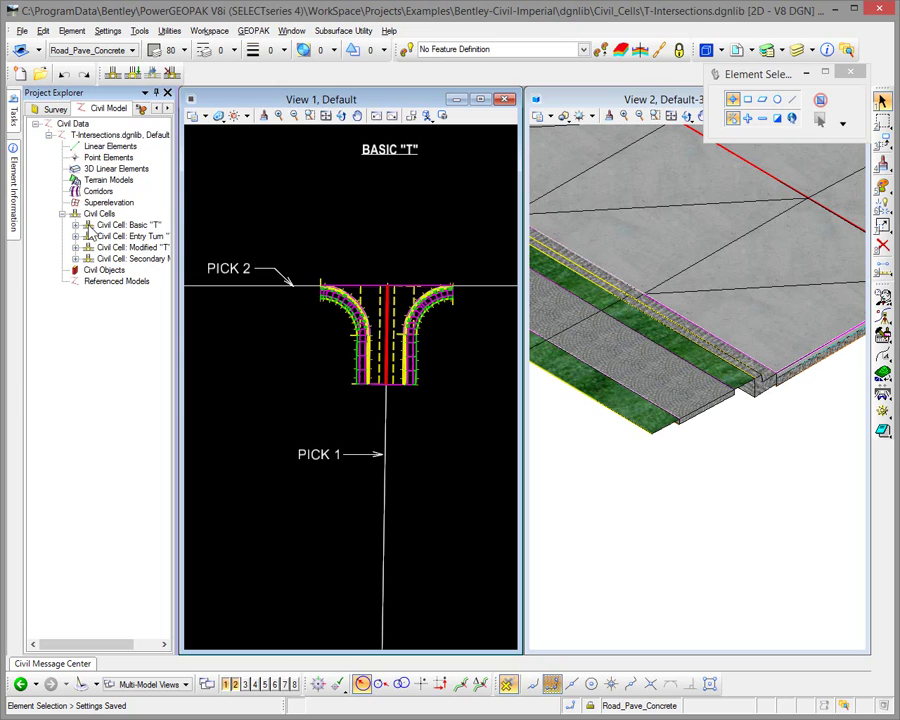
pyautogui.click(75, 225)
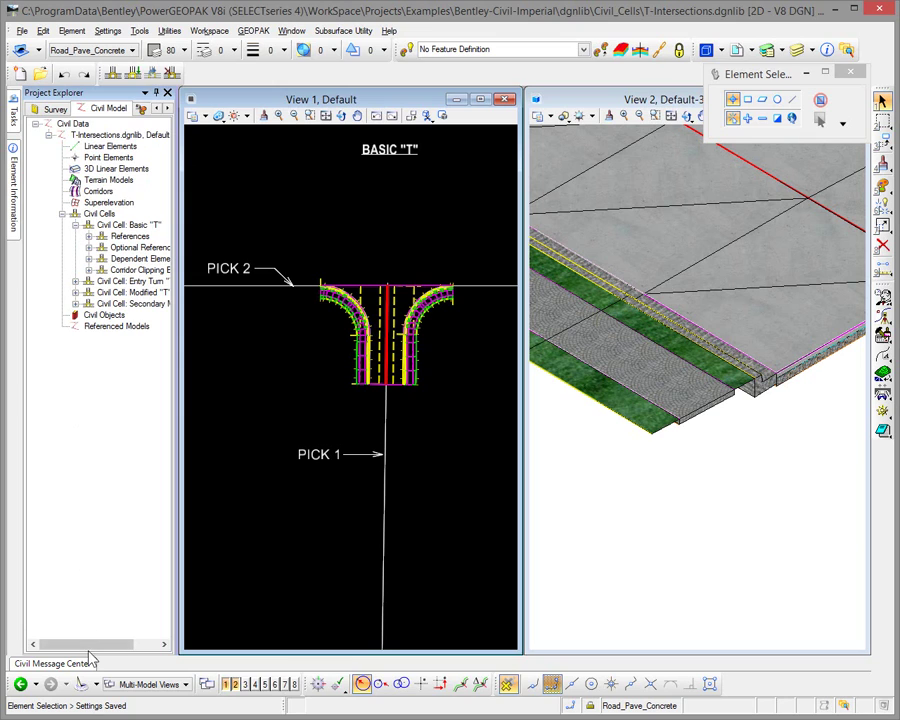
pyautogui.moveTo(96, 648); pyautogui.dragTo(125, 645)
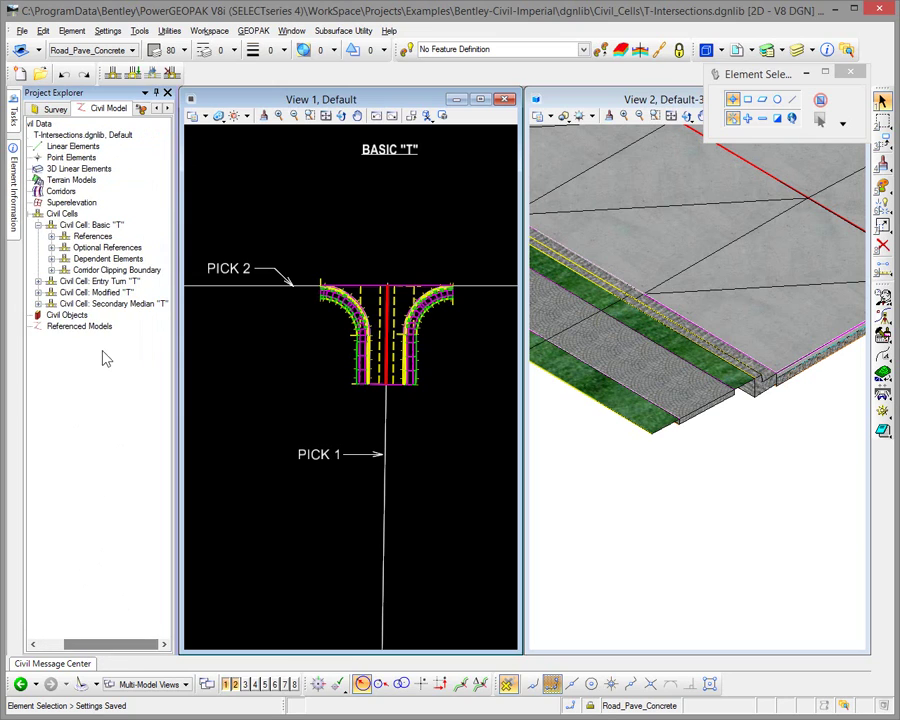
pyautogui.click(51, 237)
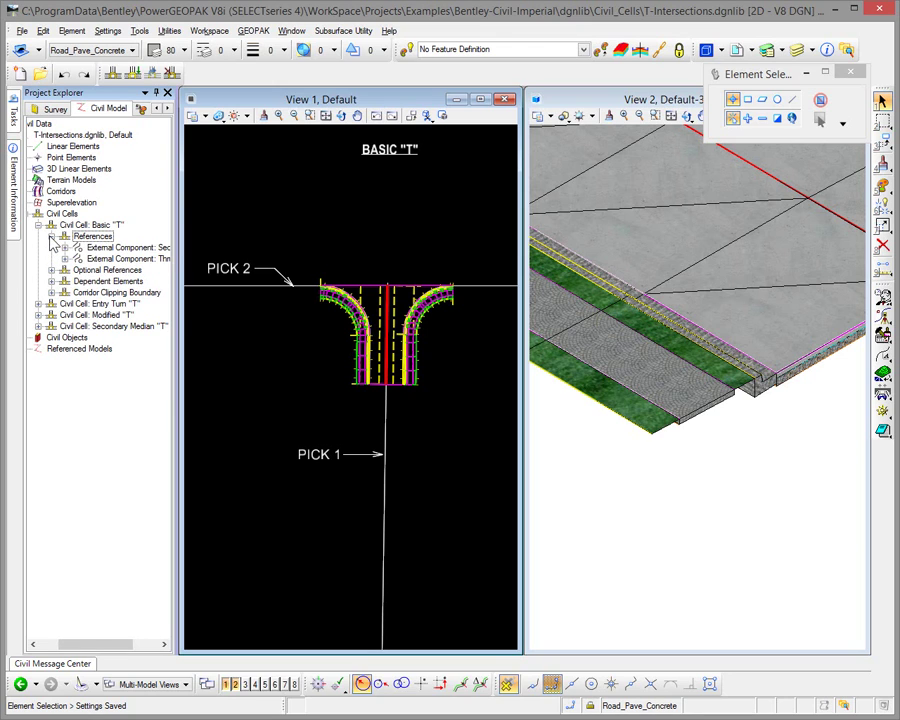
pyautogui.moveTo(118, 646); pyautogui.dragTo(141, 640)
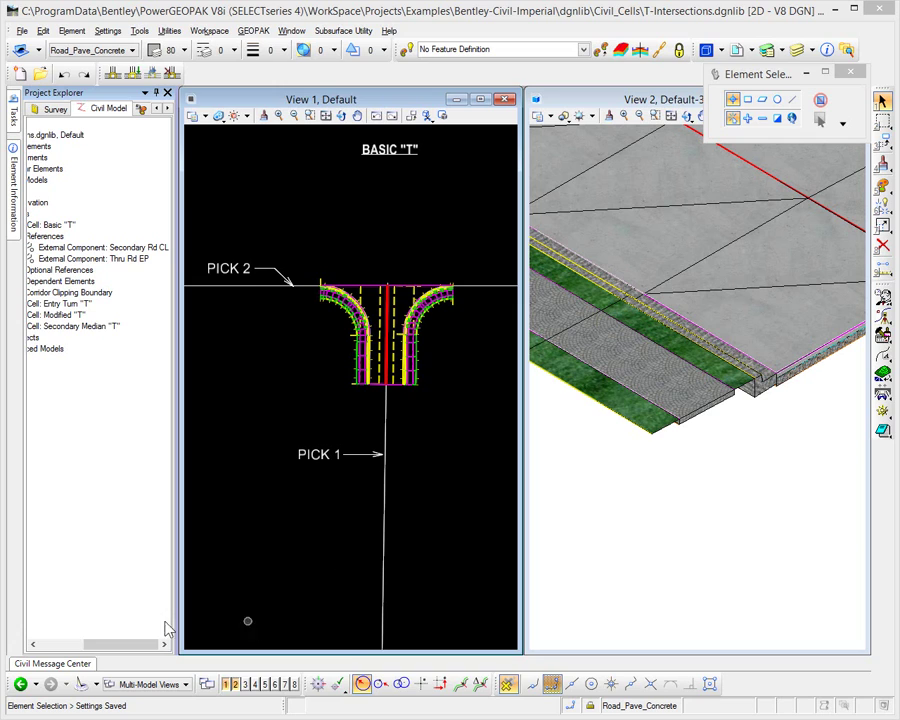
pyautogui.moveTo(128, 644); pyautogui.dragTo(72, 650)
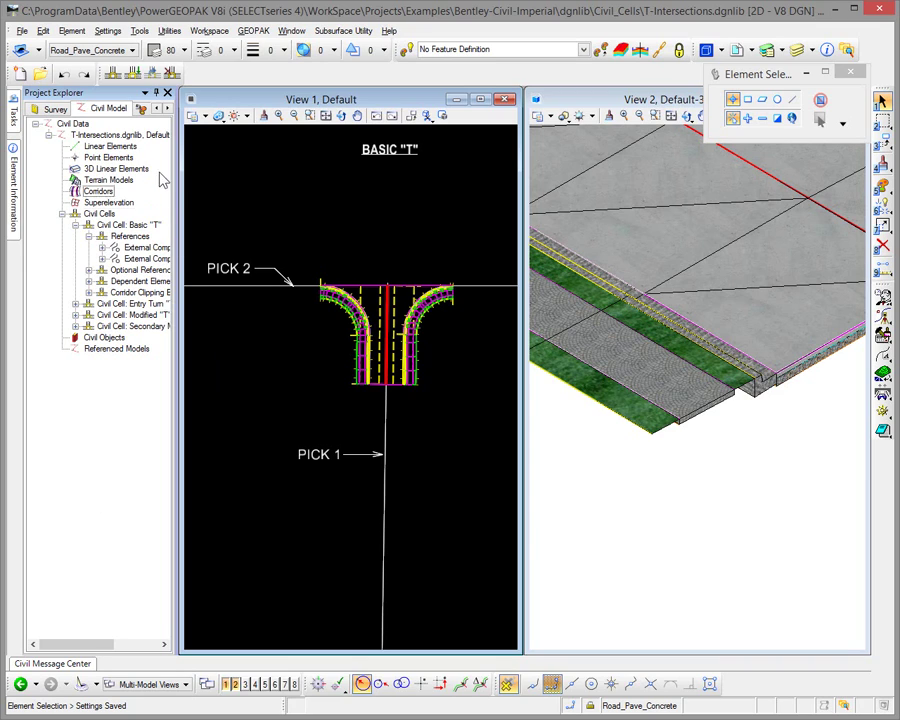
# Set the Project Explorer to auto-hide so the plan and 3D views have more room.
pyautogui.click(156, 93)
pyautogui.moveTo(215, 232)
pyautogui.mouseDown(button='middle')
pyautogui.moveTo(220, 224)
pyautogui.moveTo(88, 210)
pyautogui.moveTo(86, 242)
pyautogui.moveTo(172, 341)
pyautogui.mouseUp(button='middle')
pyautogui.scroll(4, 280, 383)
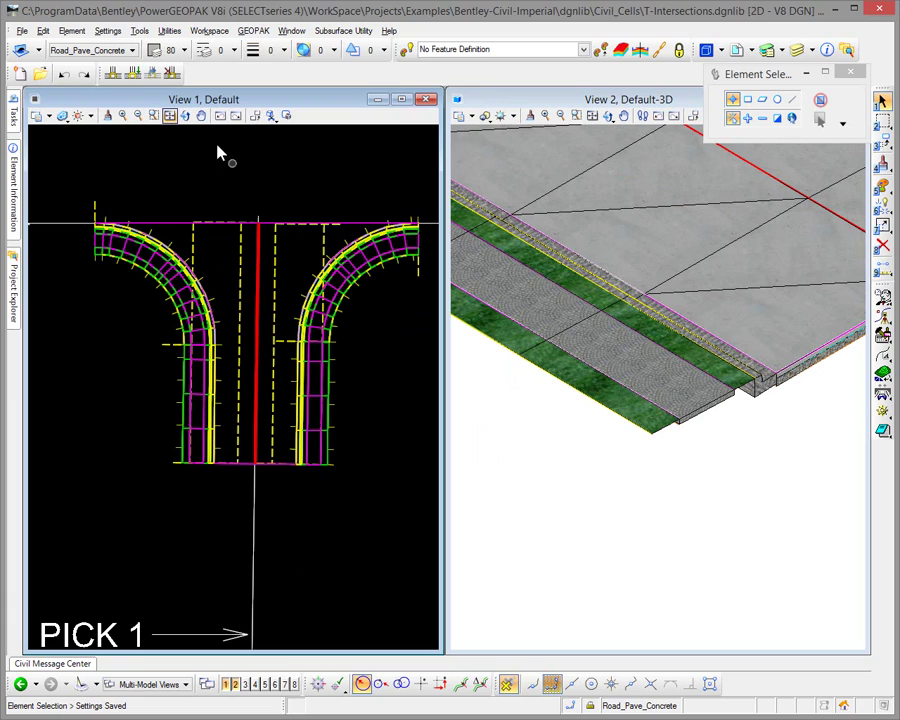
# Drop the Basic "T" civil cell into its individual civil elements and check the model's remaining civil cells.
pyautogui.moveTo(21, 112)
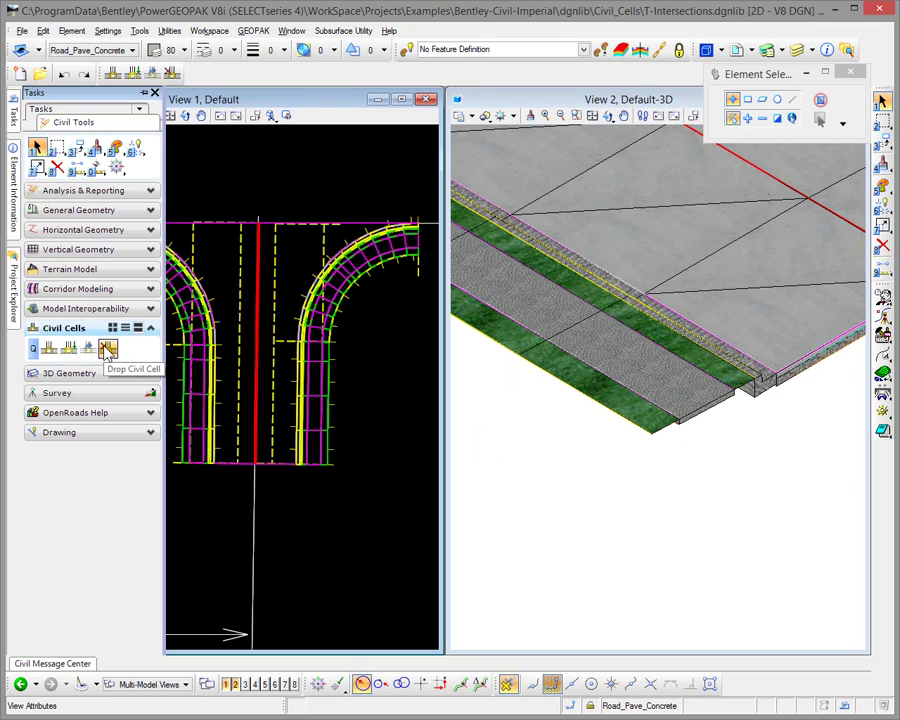
pyautogui.rightClick(132, 355)
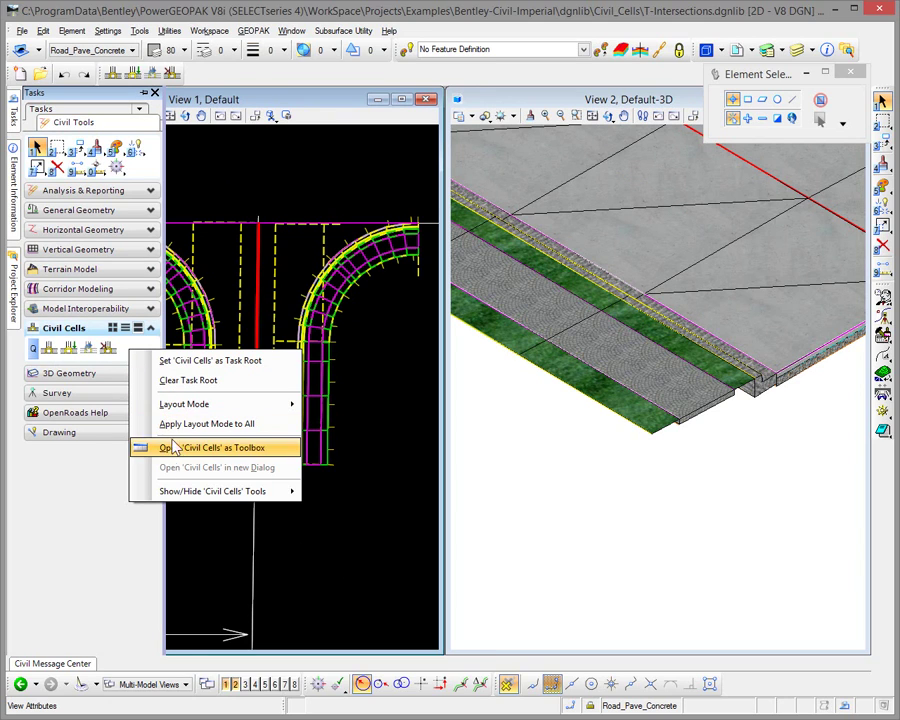
pyautogui.click(248, 201)
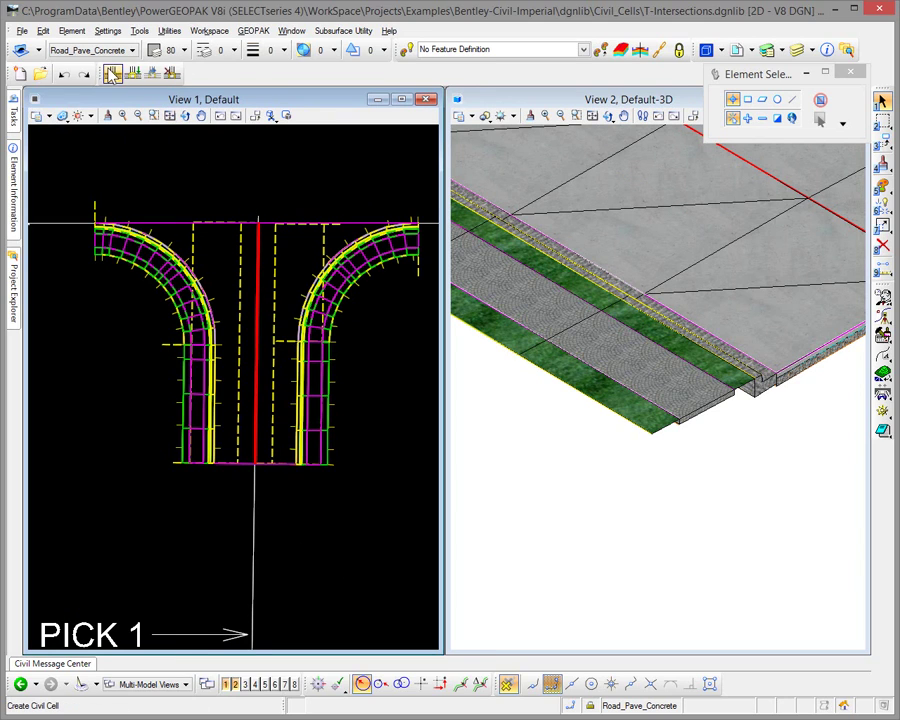
pyautogui.click(172, 75)
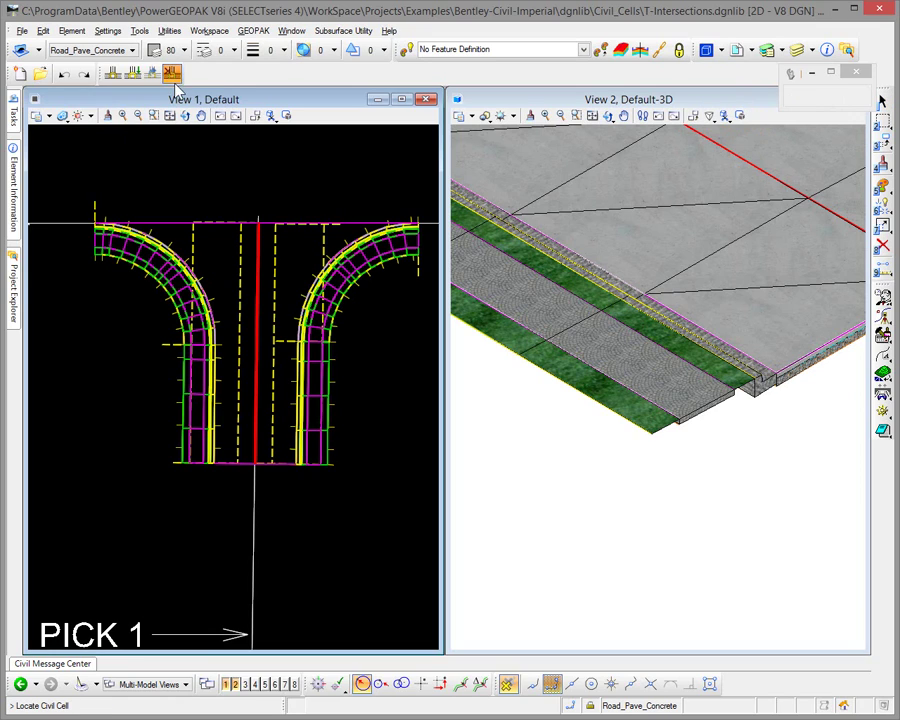
pyautogui.rightClick(216, 220)
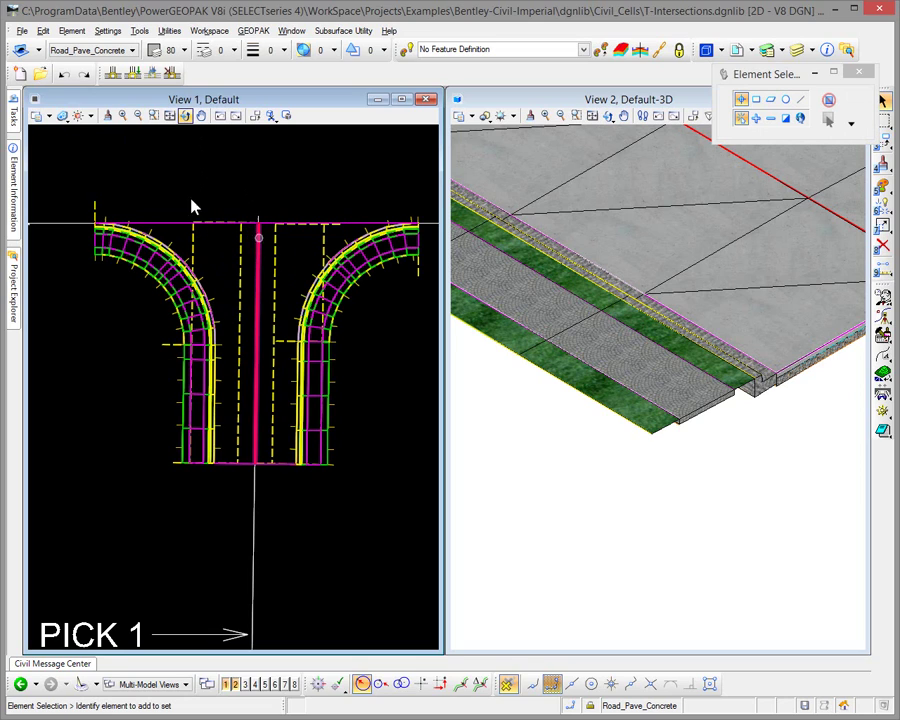
pyautogui.moveTo(15, 293)
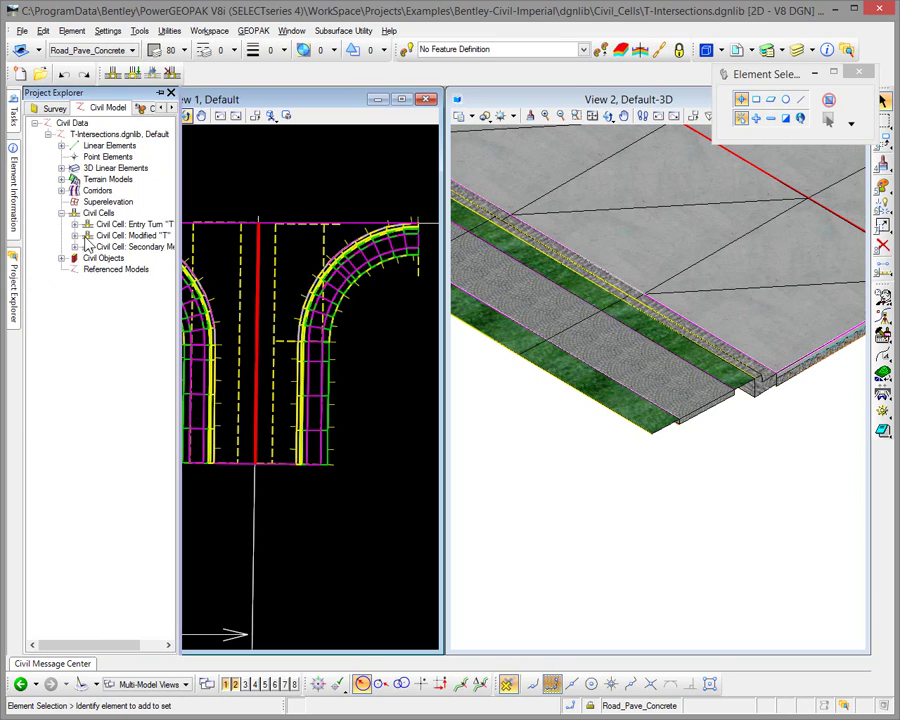
pyautogui.rightClick(96, 224)
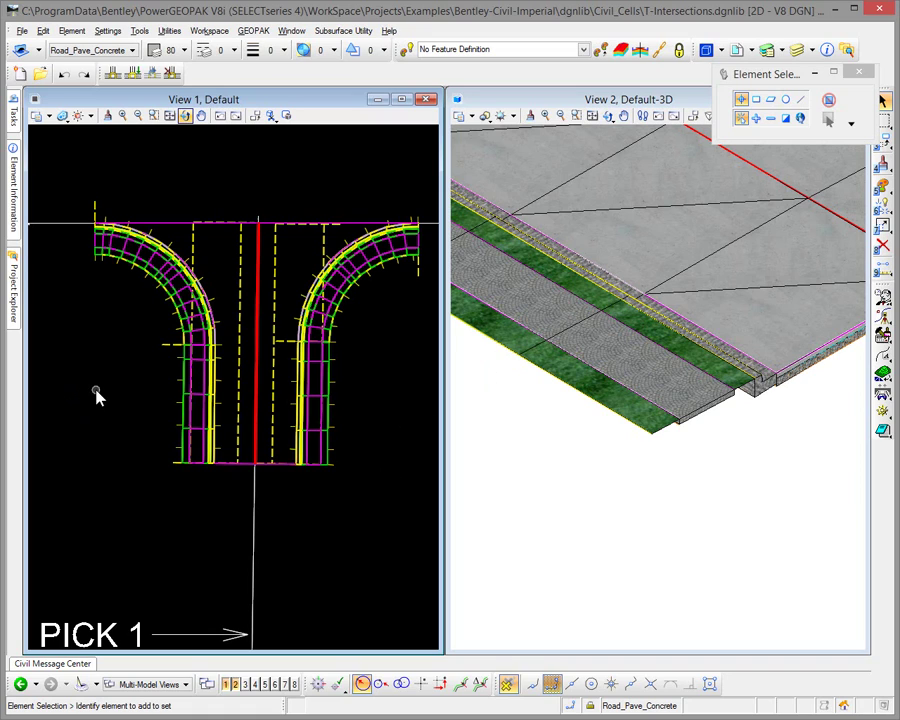
# Delete the curb/gutter and sidewalk linear templates along the curb return and straight edge on the secondary road's left side.
pyautogui.click(167, 355)
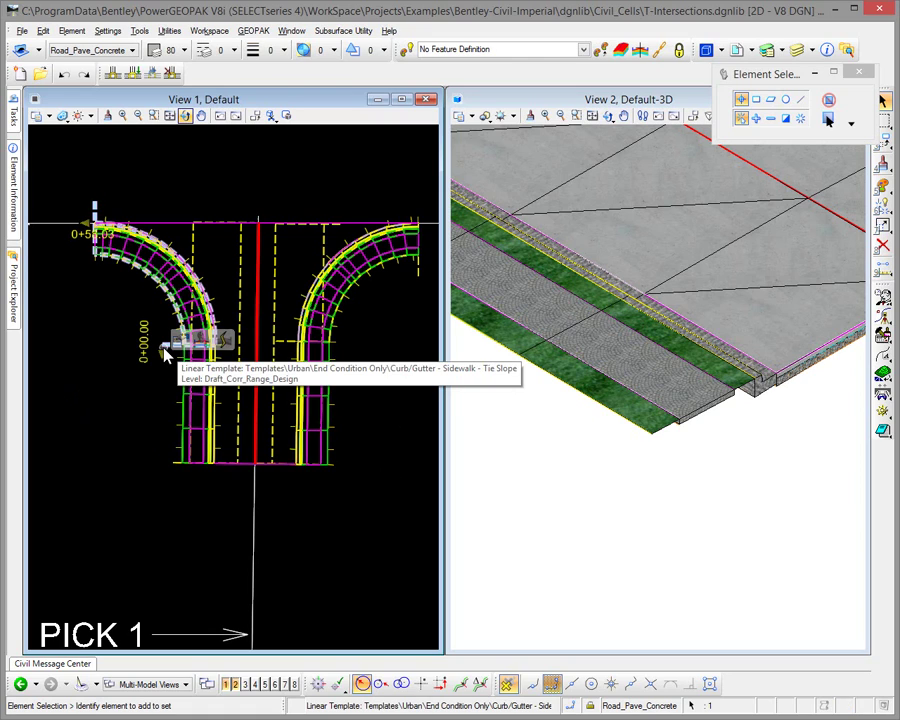
pyautogui.click(166, 292)
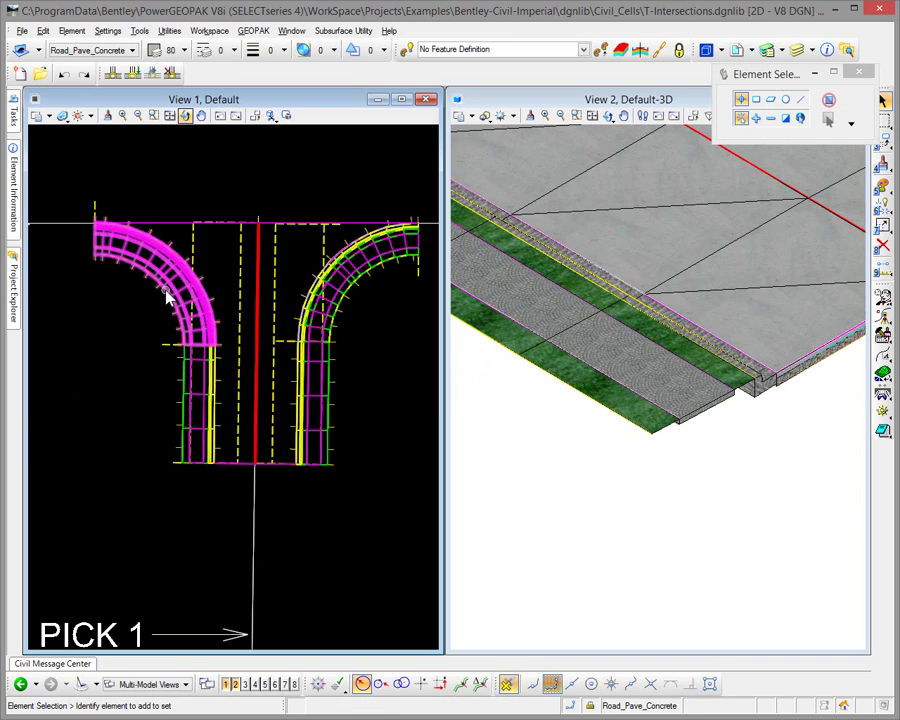
pyautogui.click(166, 292)
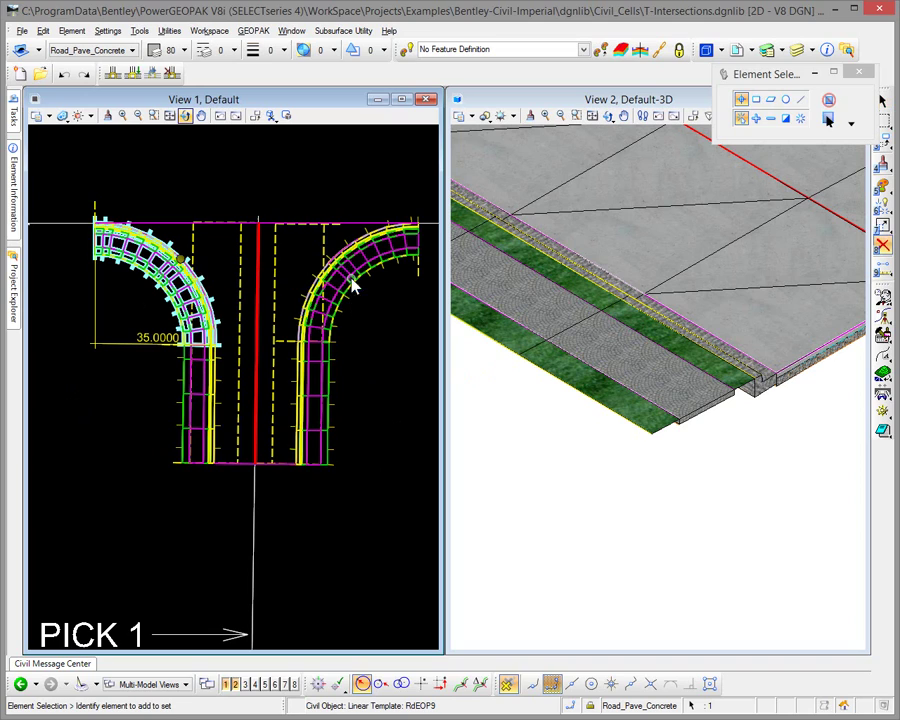
pyautogui.press('Delete')
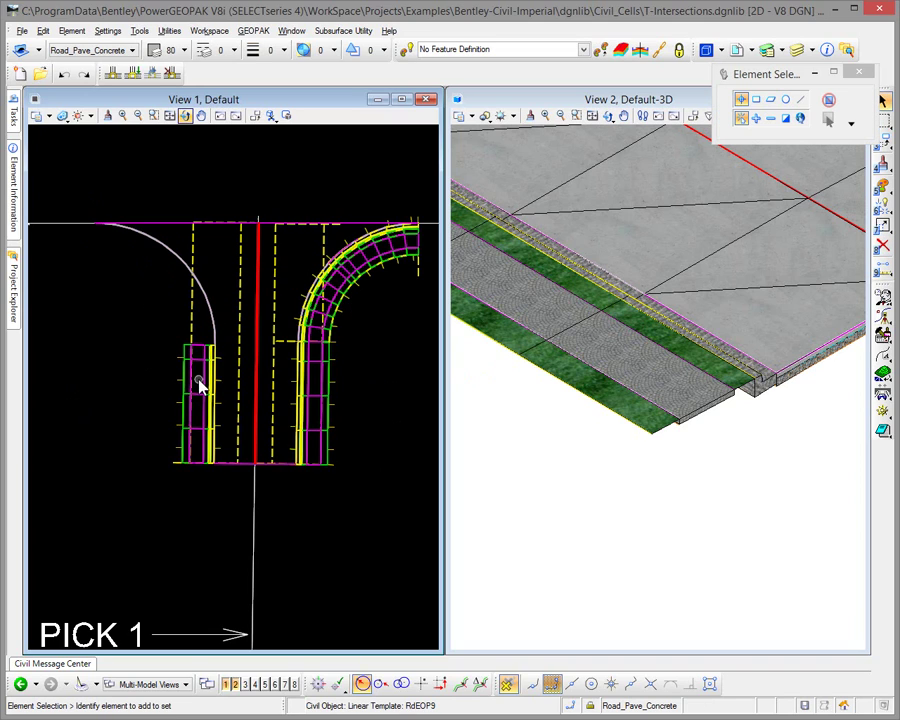
pyautogui.click(200, 398)
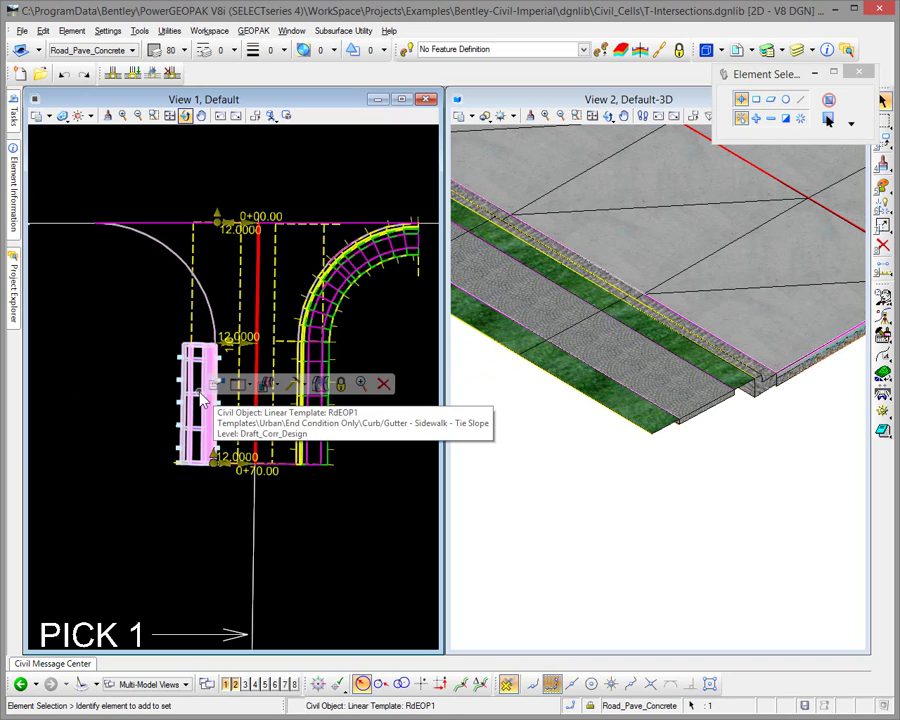
pyautogui.click(384, 380)
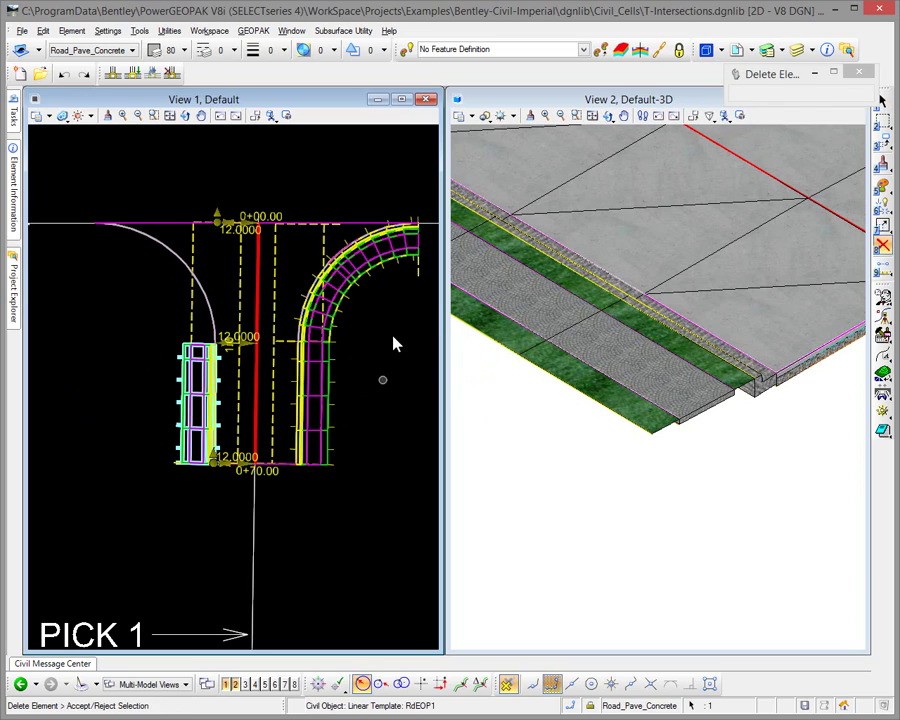
pyautogui.click(392, 338)
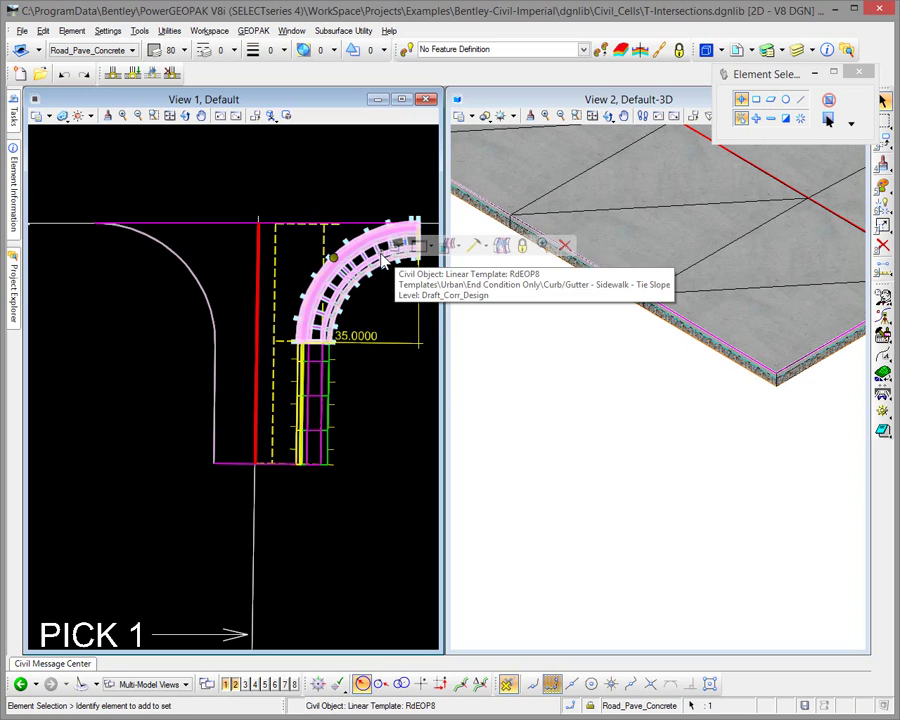
# Delete the curb/gutter and sidewalk linear templates along the curb return and straight edge on the secondary road's right side.
pyautogui.click(397, 266)
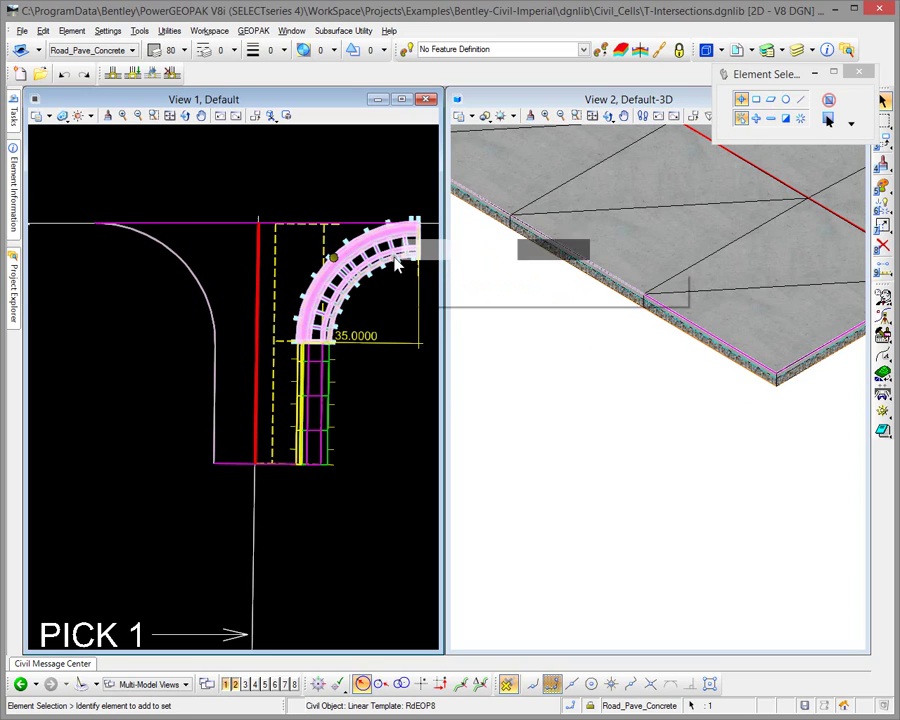
pyautogui.click(576, 249)
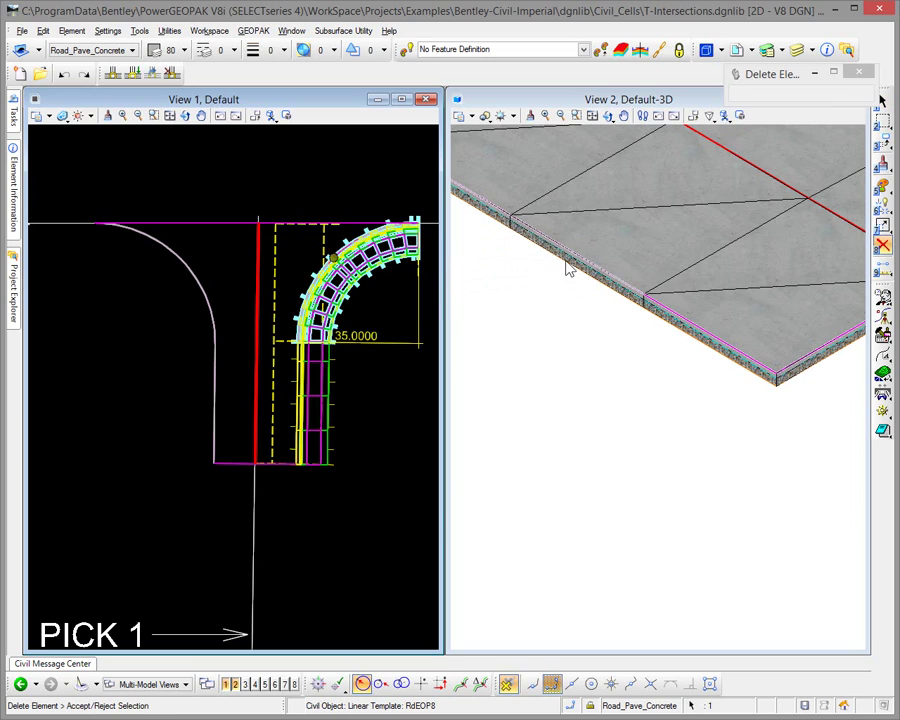
pyautogui.click(402, 352)
pyautogui.click(320, 405)
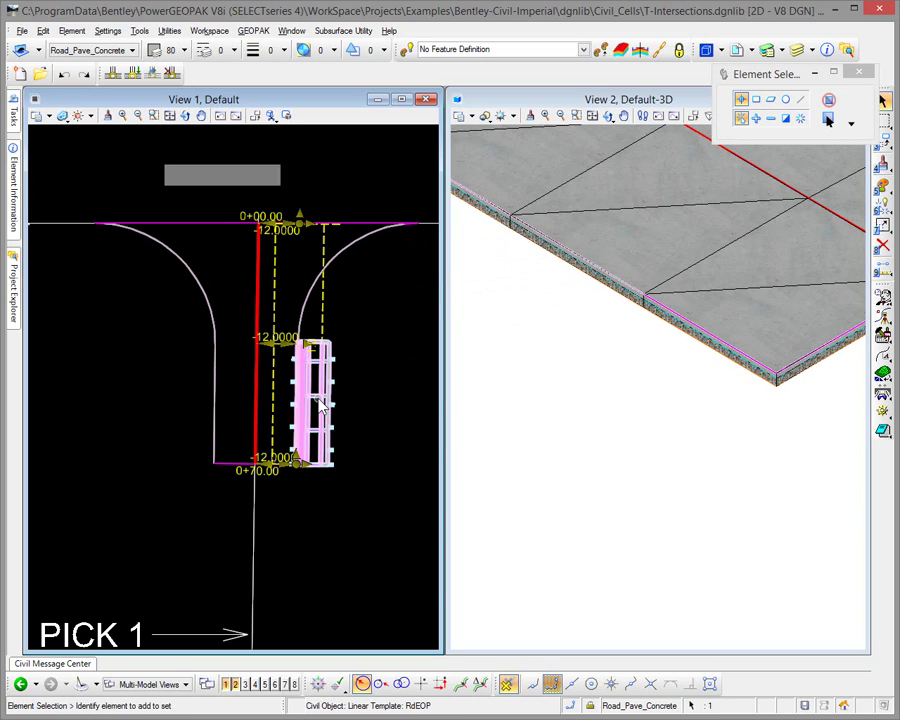
pyautogui.click(502, 388)
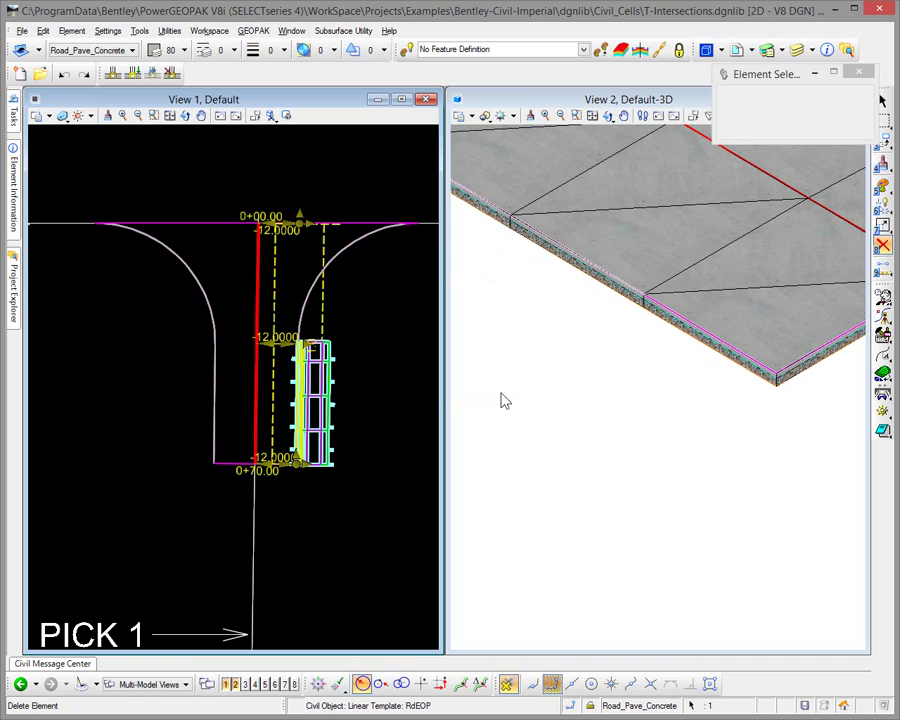
pyautogui.click(387, 391)
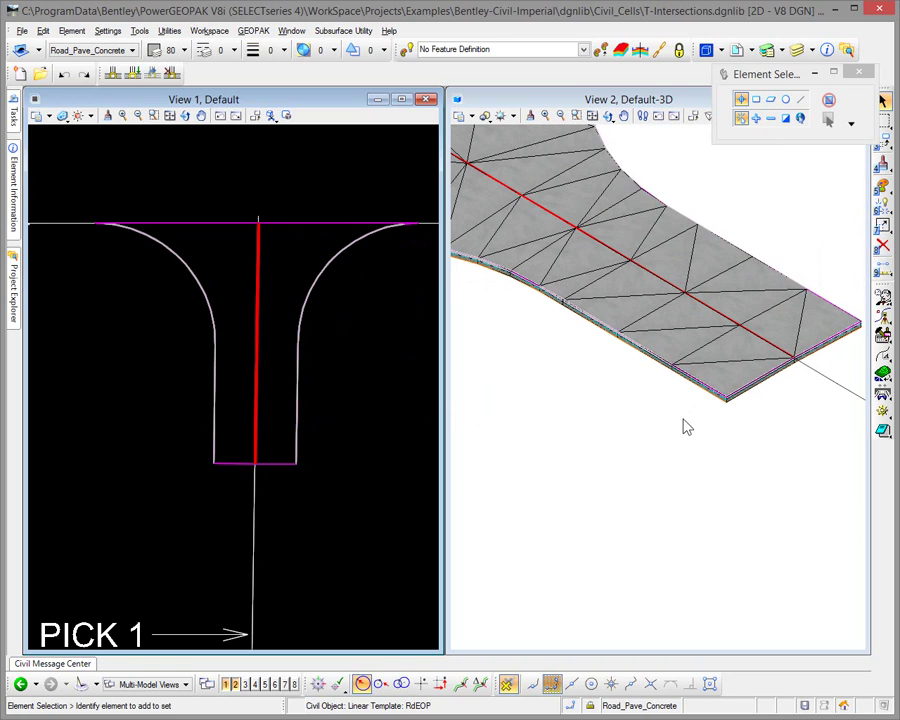
# Delete the Basic T Intersection surface template from the pavement in the 3D model.
pyautogui.scroll(4, 760, 408)
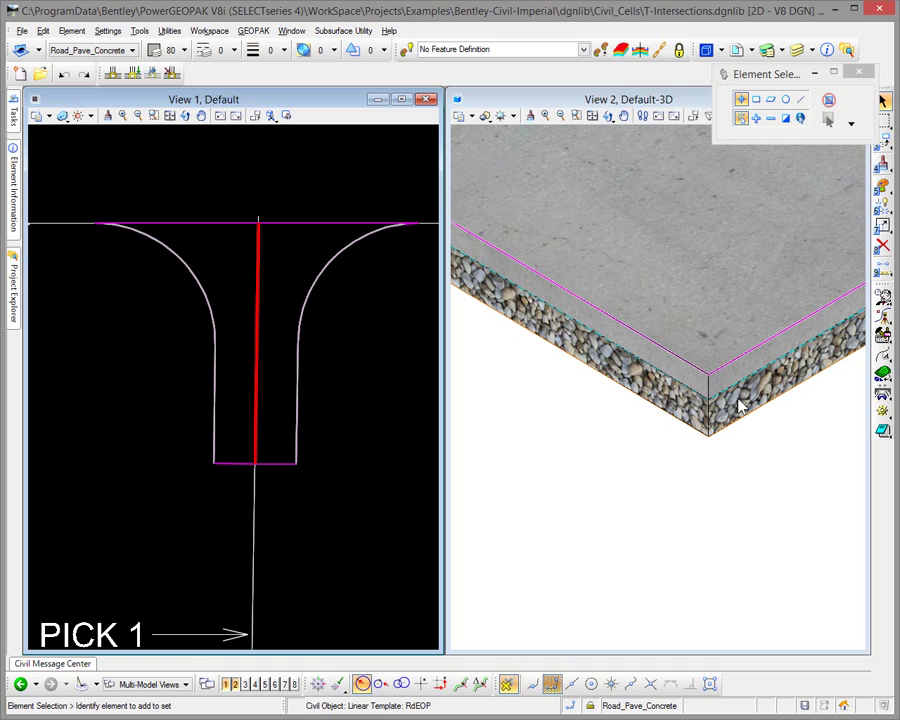
pyautogui.scroll(-2, 658, 434)
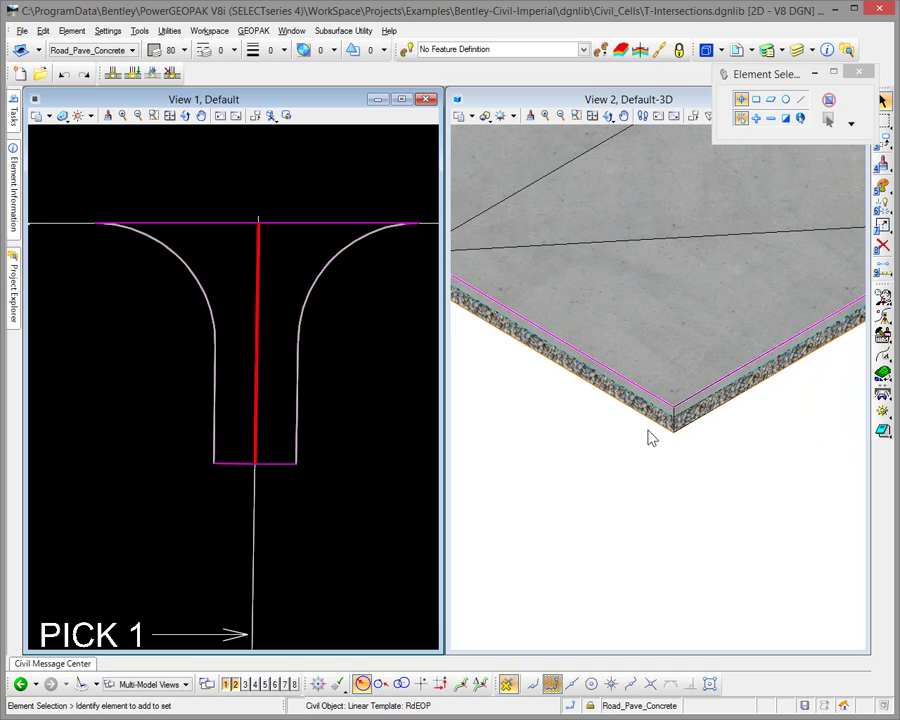
pyautogui.scroll(-2, 650, 437)
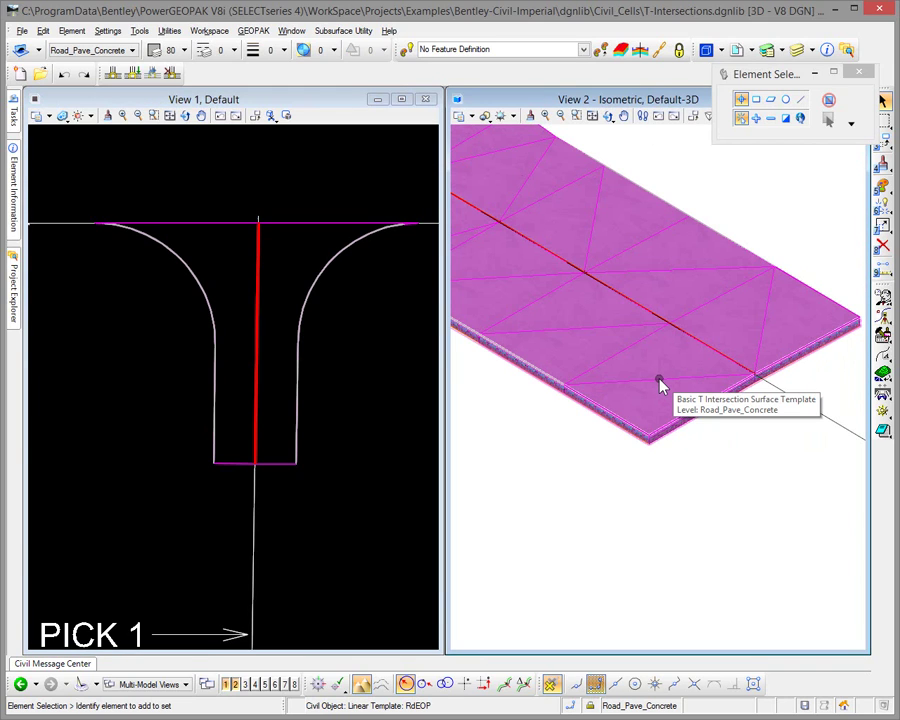
pyautogui.click(660, 385)
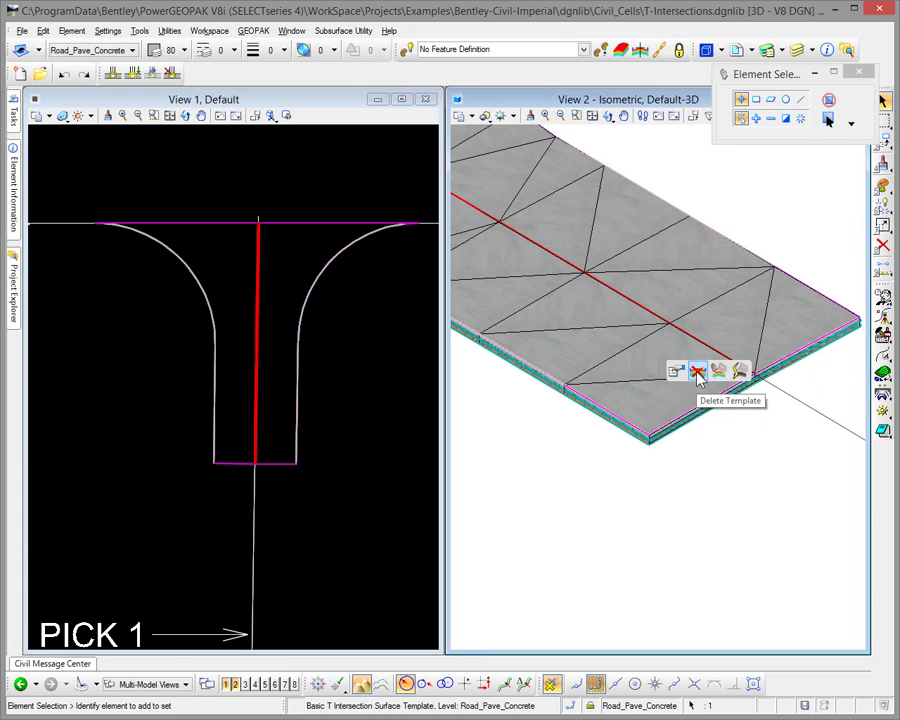
pyautogui.click(698, 373)
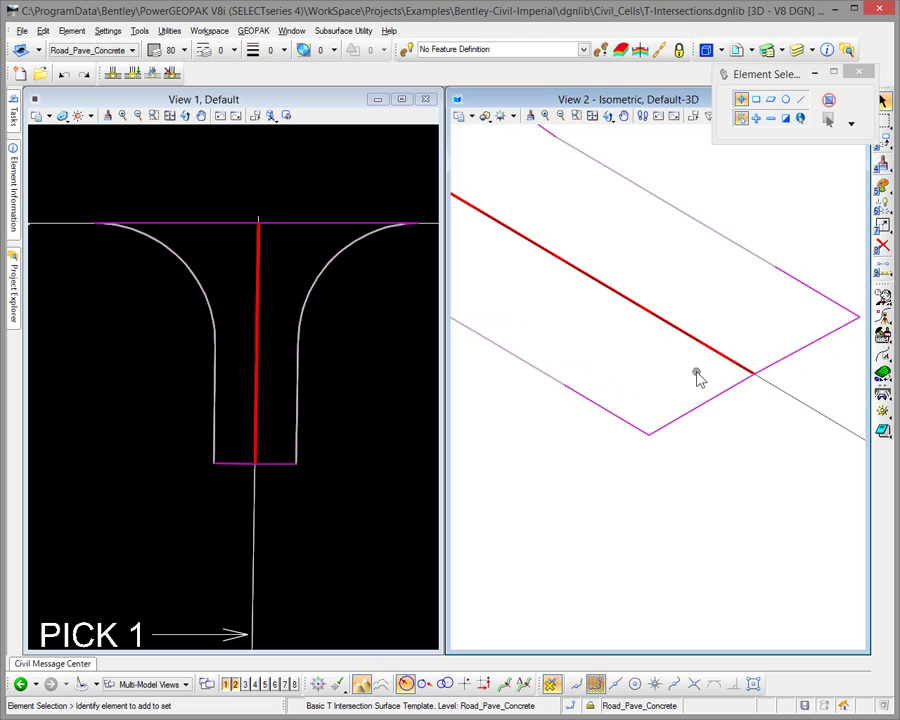
pyautogui.scroll(-2, 586, 512)
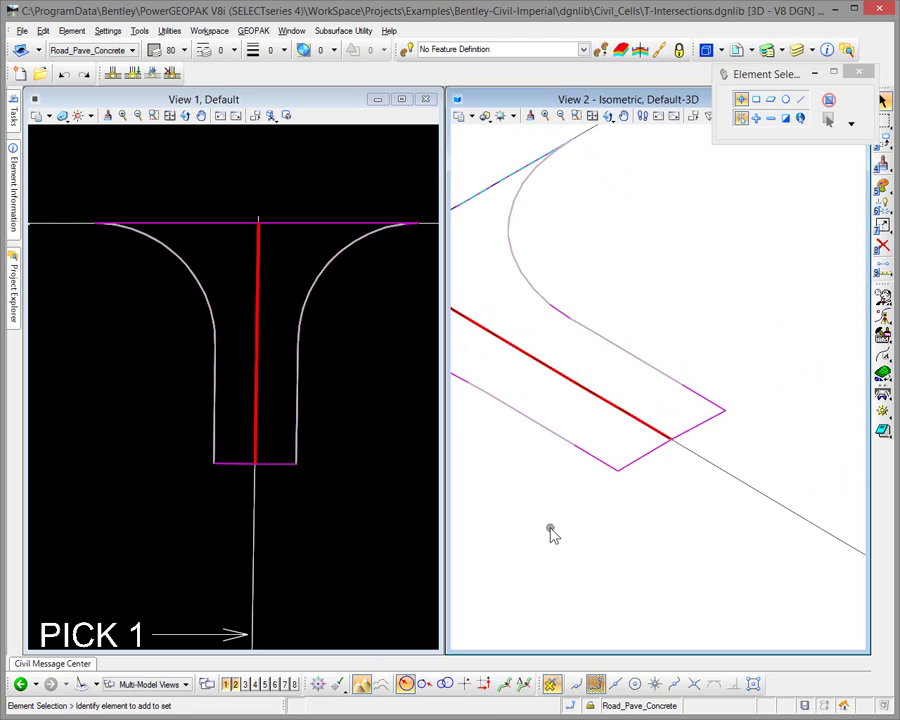
pyautogui.moveTo(552, 532); pyautogui.dragTo(733, 513, button='middle')
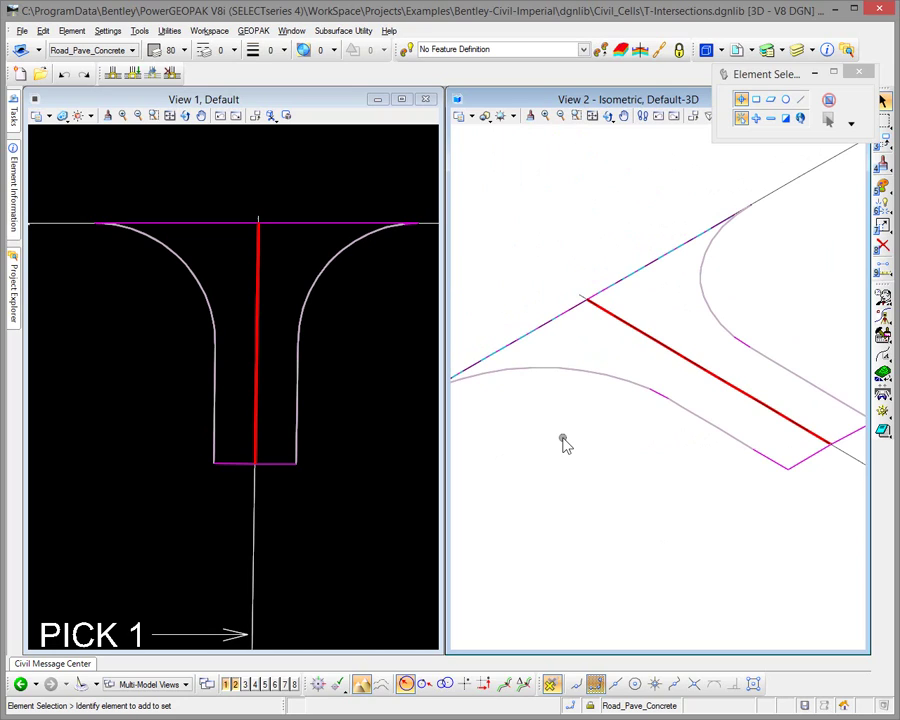
pyautogui.scroll(-1, 563, 443)
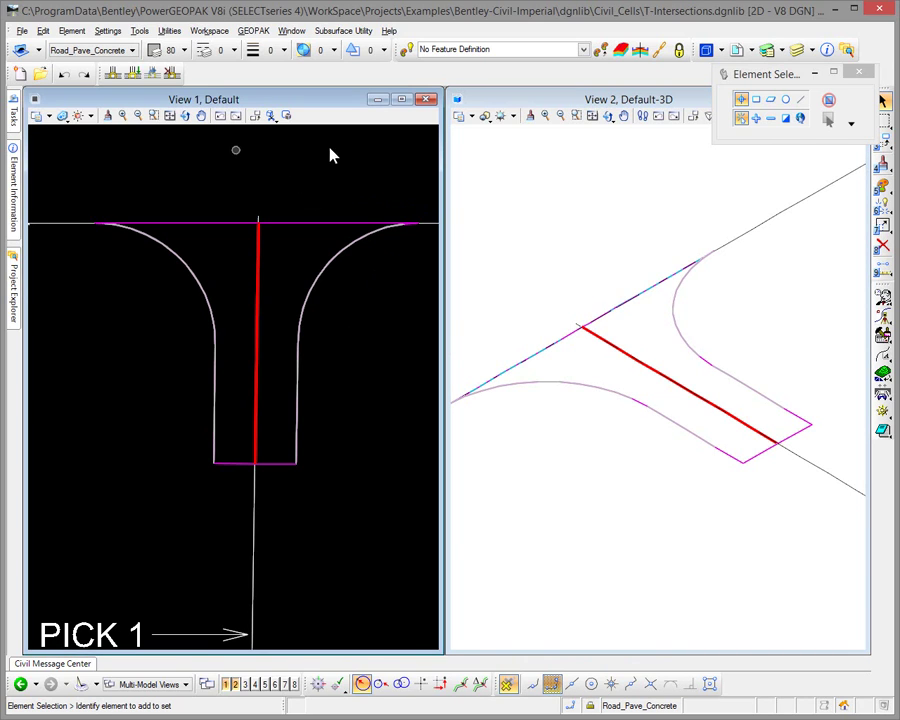
# Turn off the display of the Default-3D reference attachment in the 2D plan view.
pyautogui.click(737, 49)
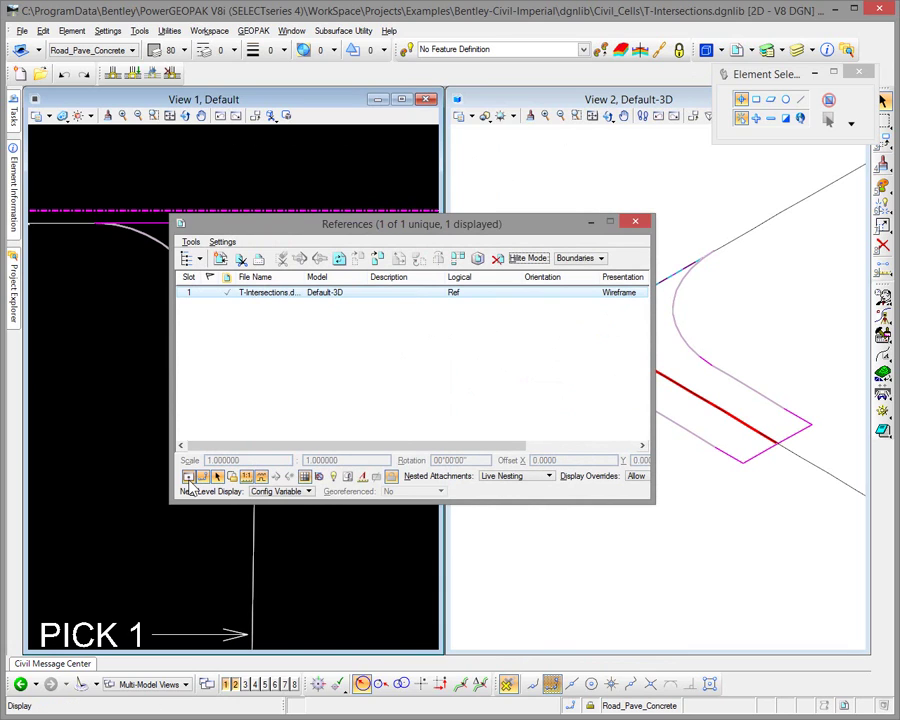
pyautogui.click(635, 223)
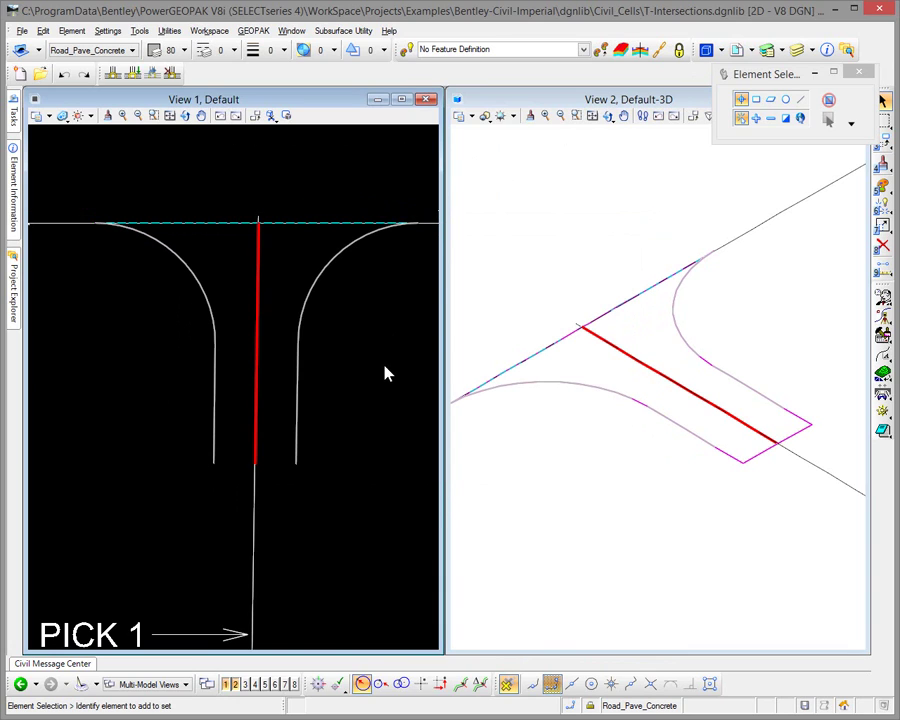
# Select both curb returns and both straight pavement edges, and make Edge of Pavement (New) the active feature definition.
pyautogui.moveTo(380, 370); pyautogui.dragTo(352, 386, button='middle')
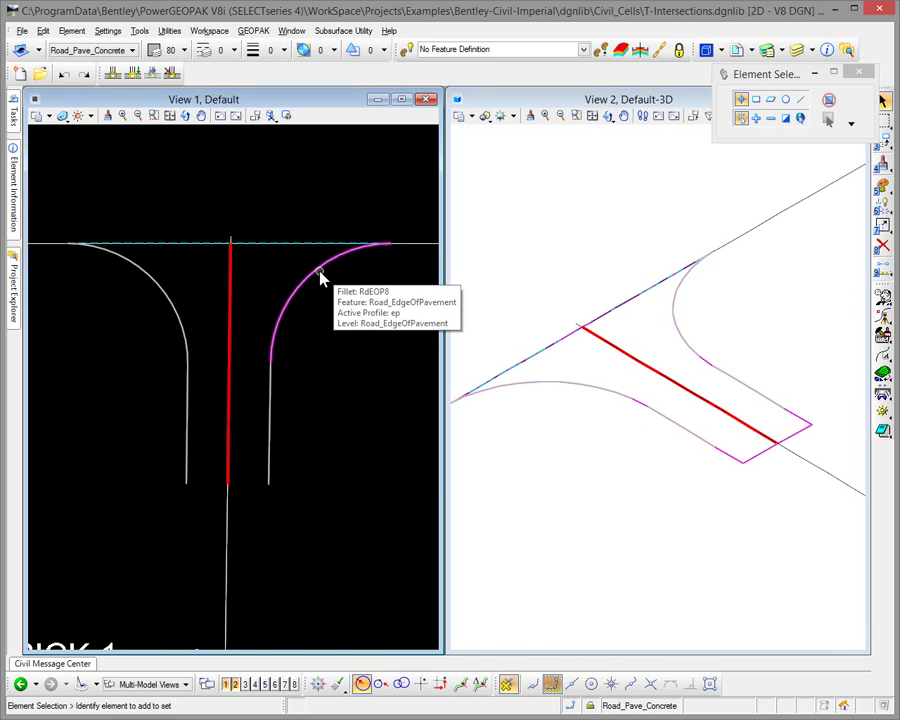
pyautogui.click(320, 278)
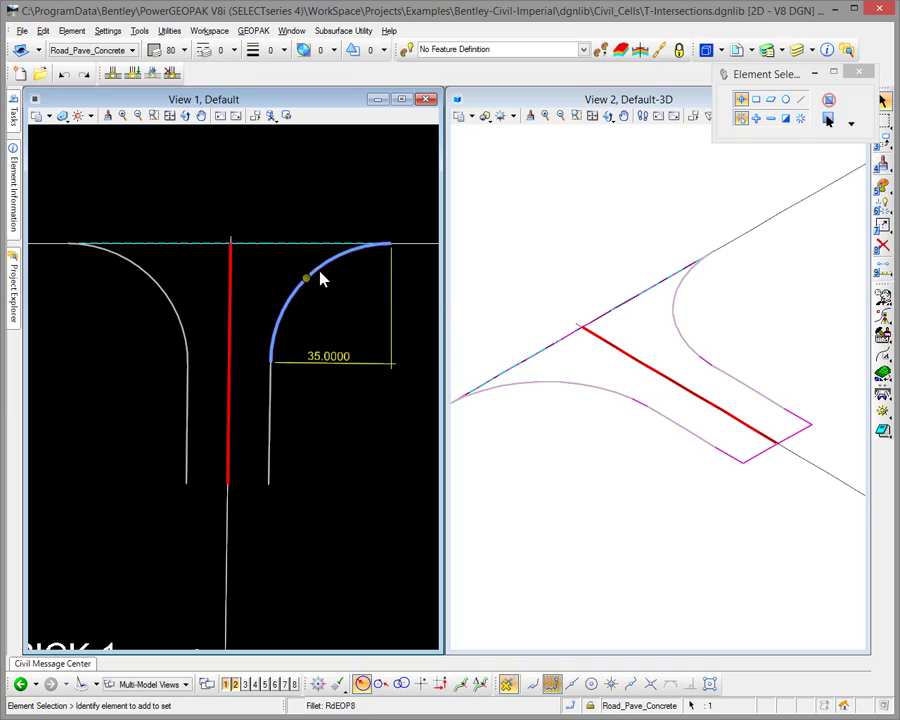
pyautogui.click(270, 428)
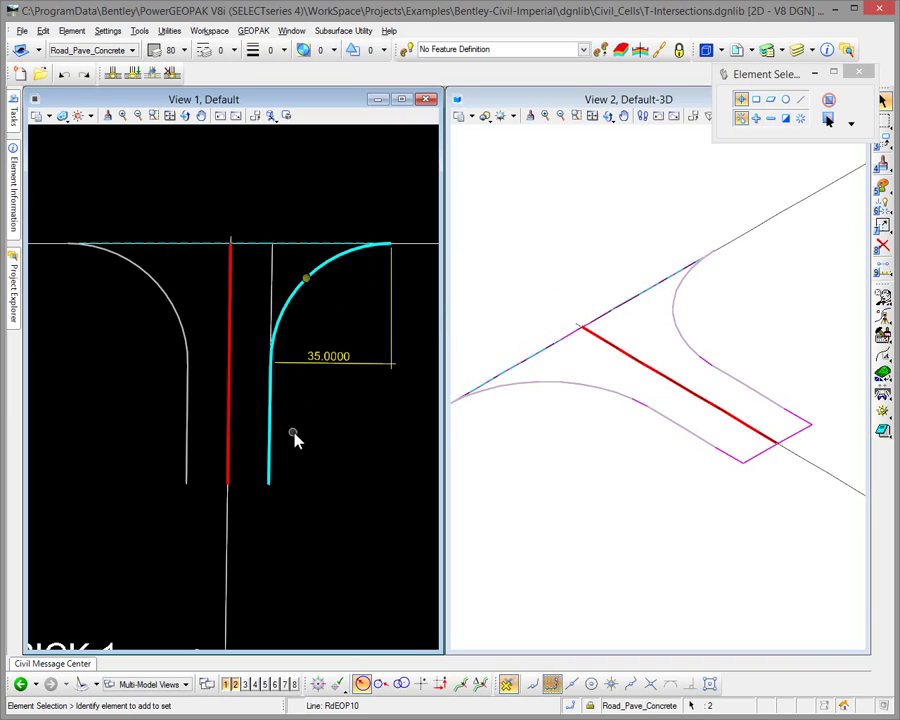
pyautogui.click(188, 442)
pyautogui.click(141, 273)
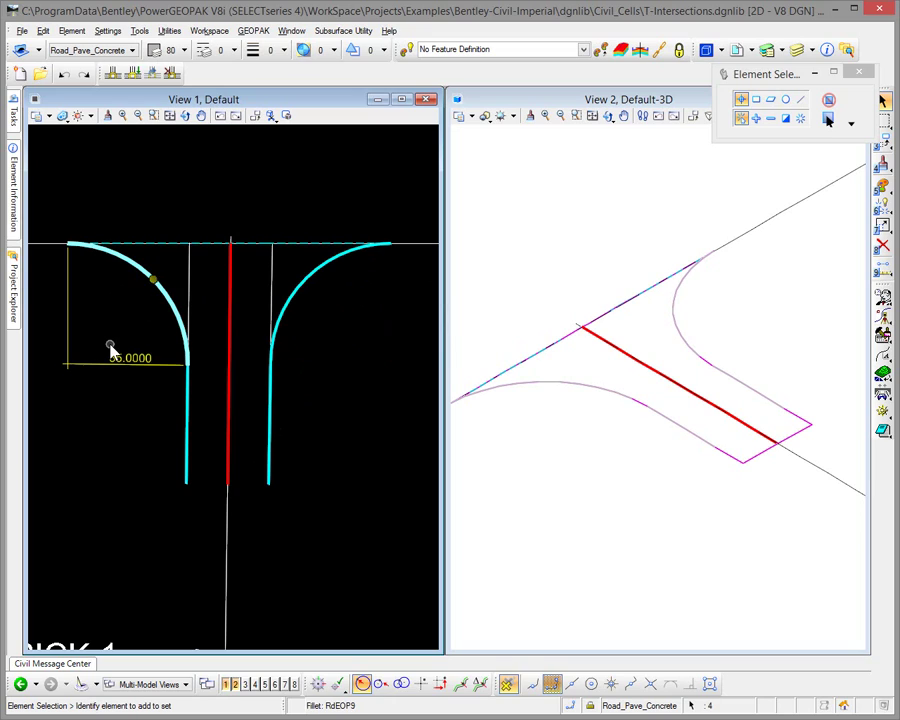
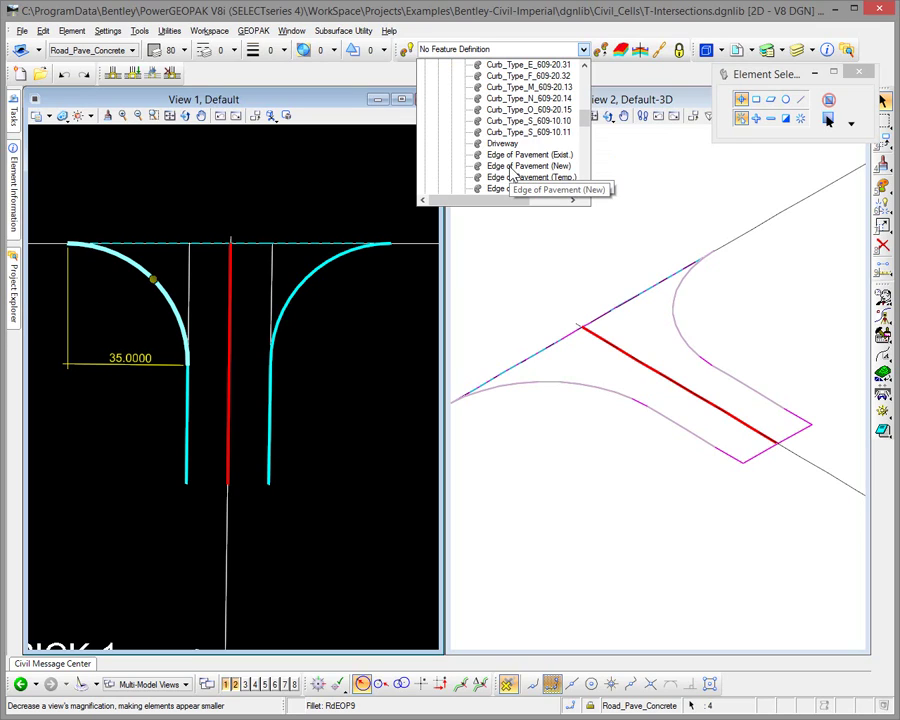
pyautogui.click(510, 168)
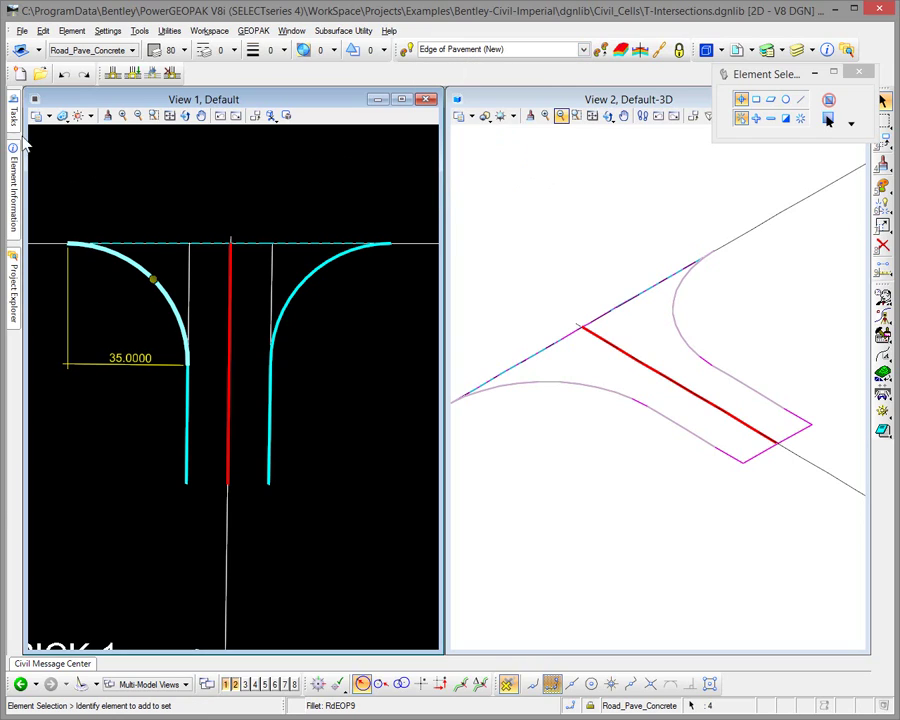
# Apply the active feature definition to the four selected pavement edges with Set Feature Definition, using feature type Linear.
pyautogui.moveTo(12, 115)
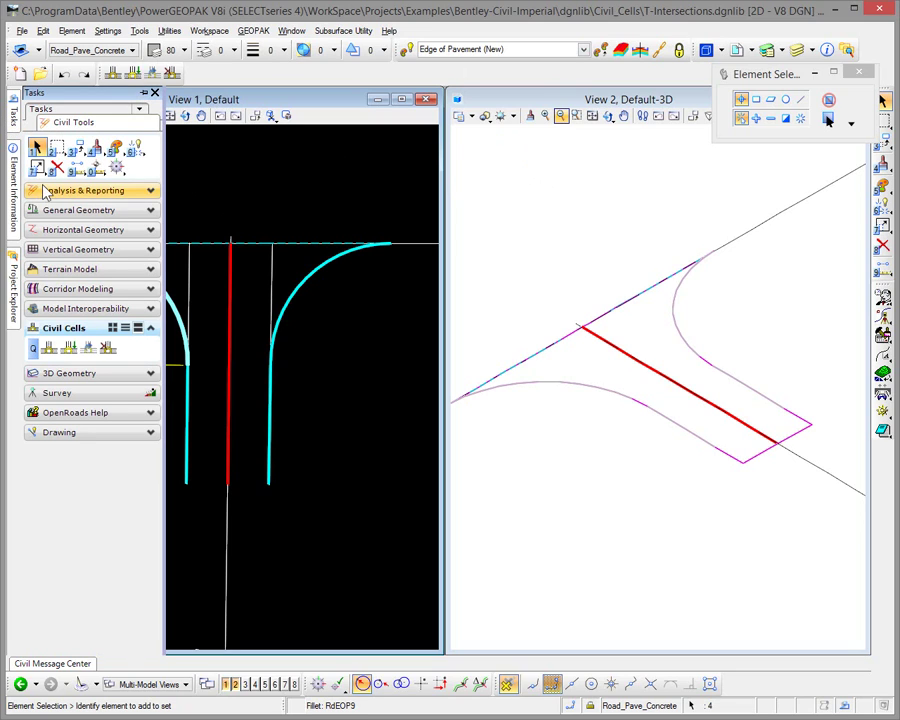
pyautogui.click(52, 209)
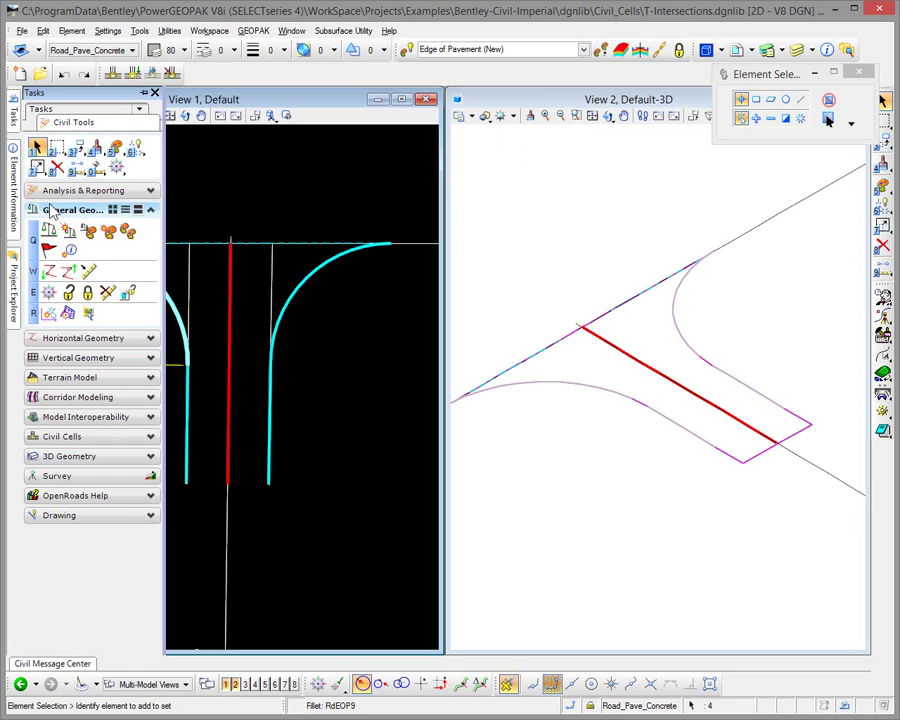
pyautogui.click(110, 233)
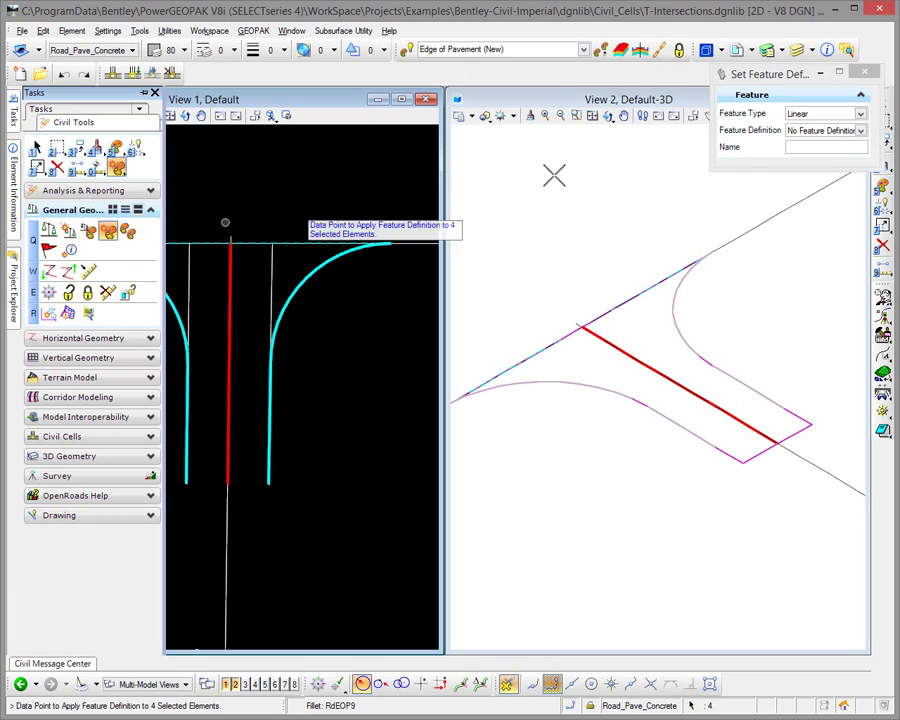
pyautogui.moveTo(794, 82); pyautogui.dragTo(603, 118)
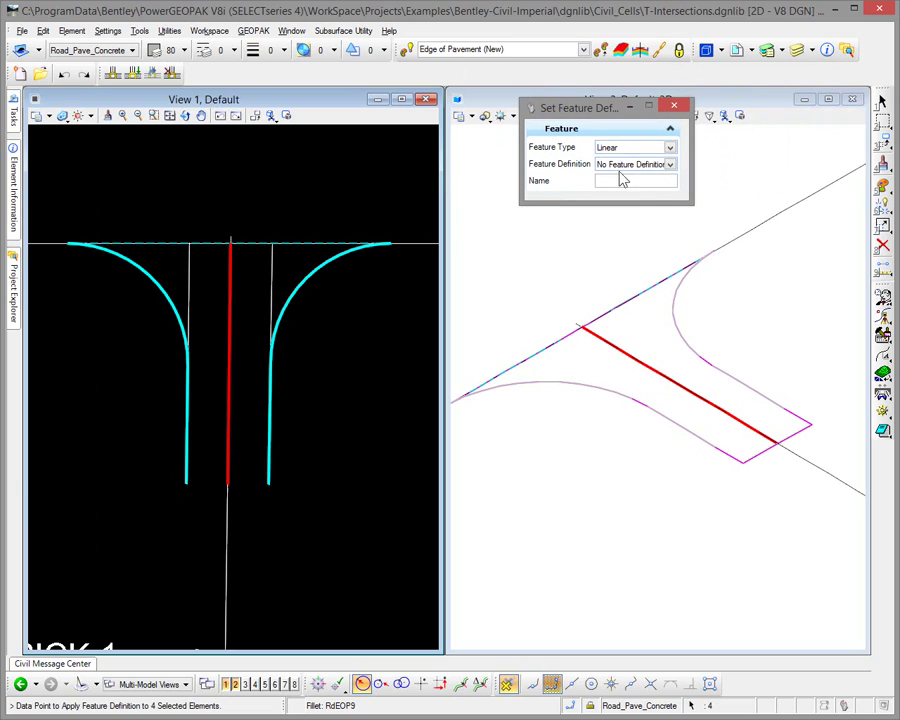
pyautogui.click(670, 165)
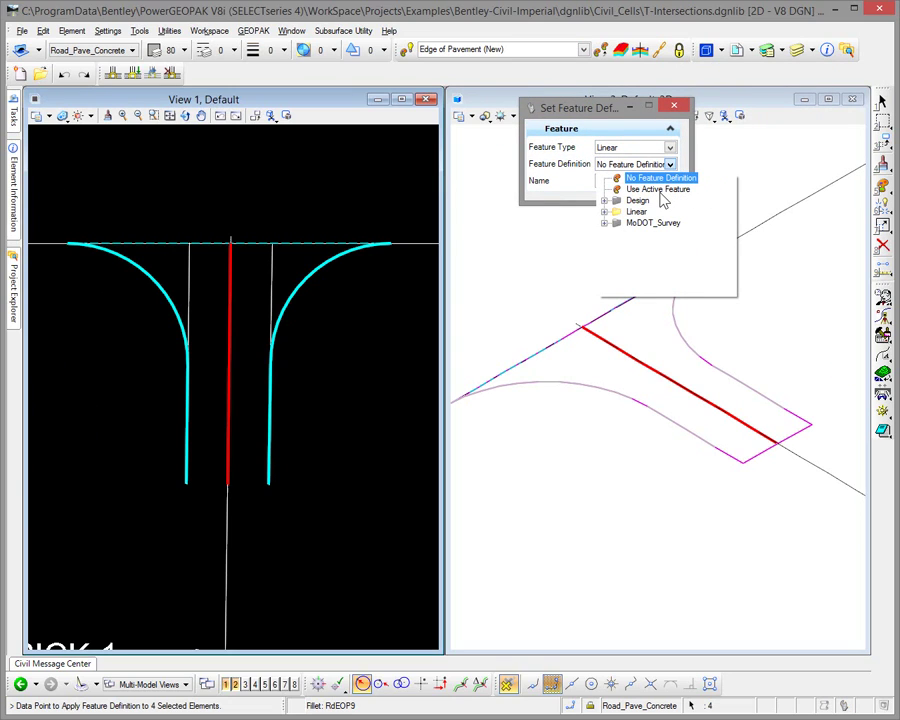
pyautogui.click(660, 193)
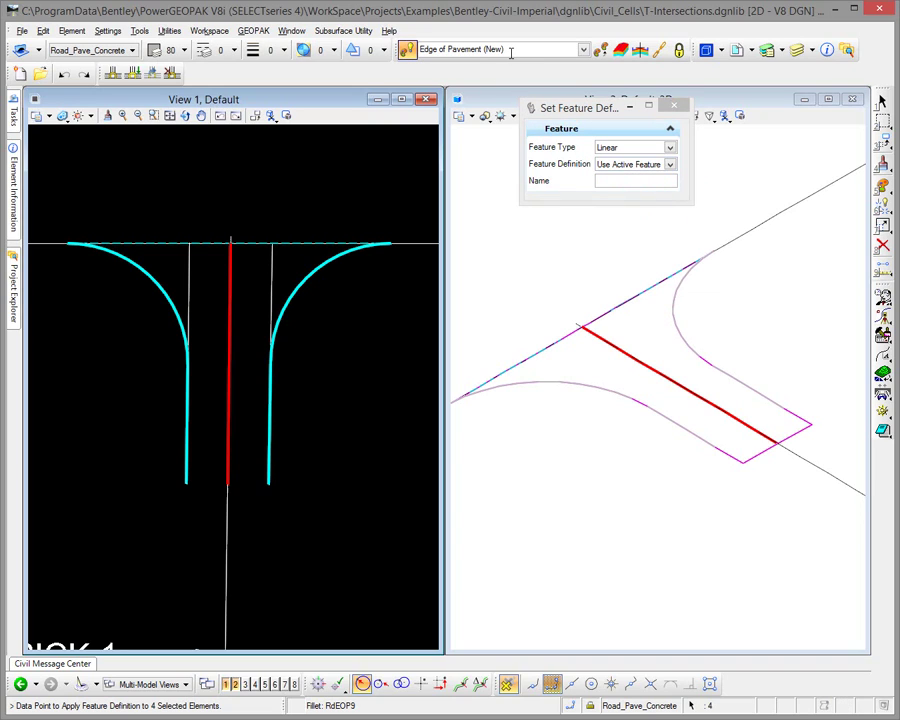
pyautogui.click(623, 180)
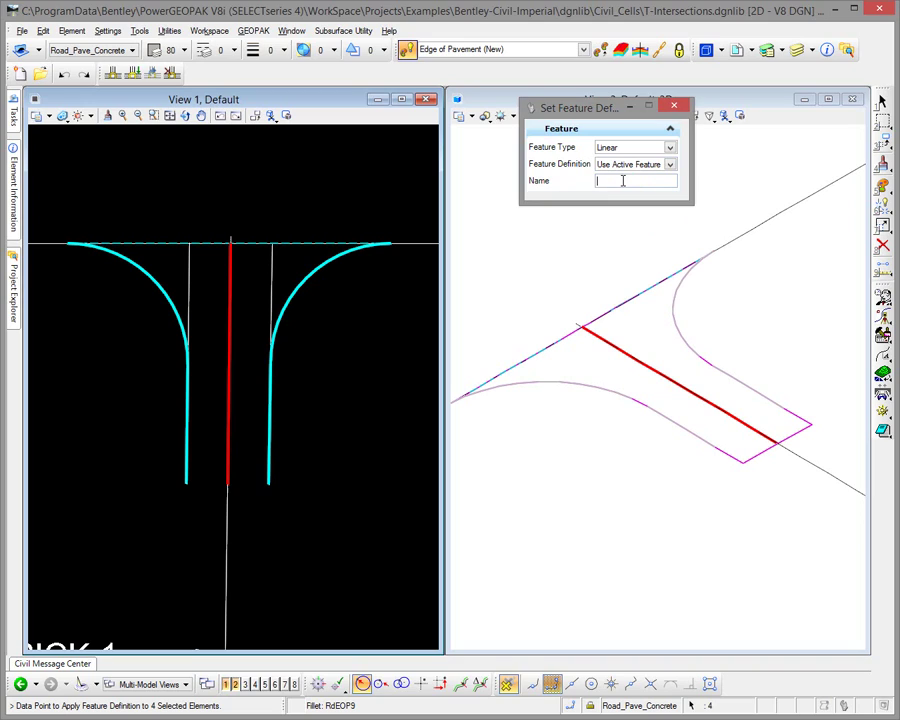
pyautogui.click(328, 287)
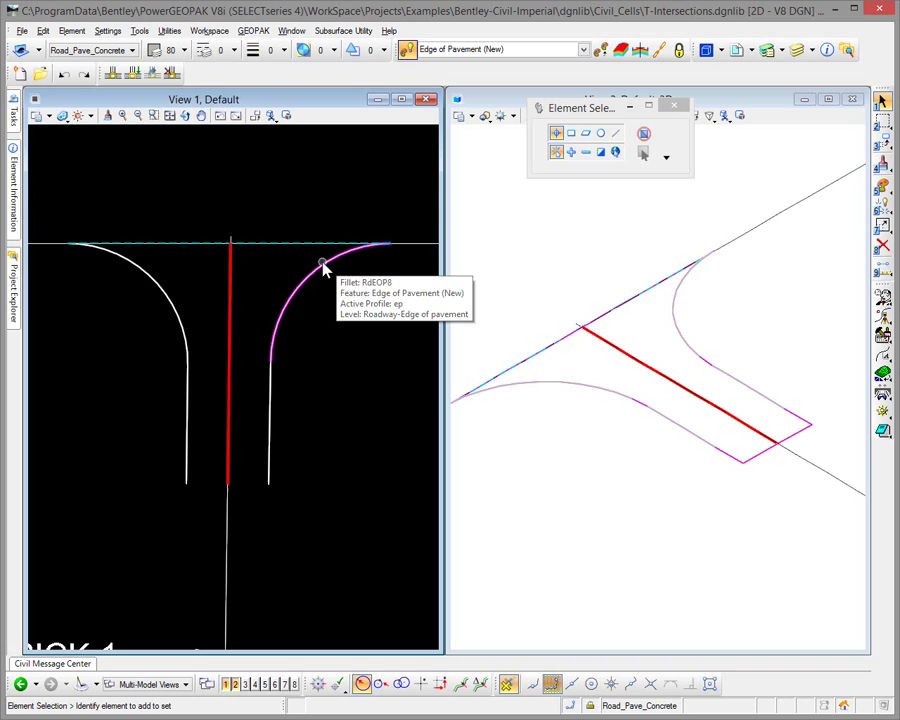
# Rename the curb return fillet on the secondary road's right side as Fillet_EOP.
pyautogui.click(322, 265)
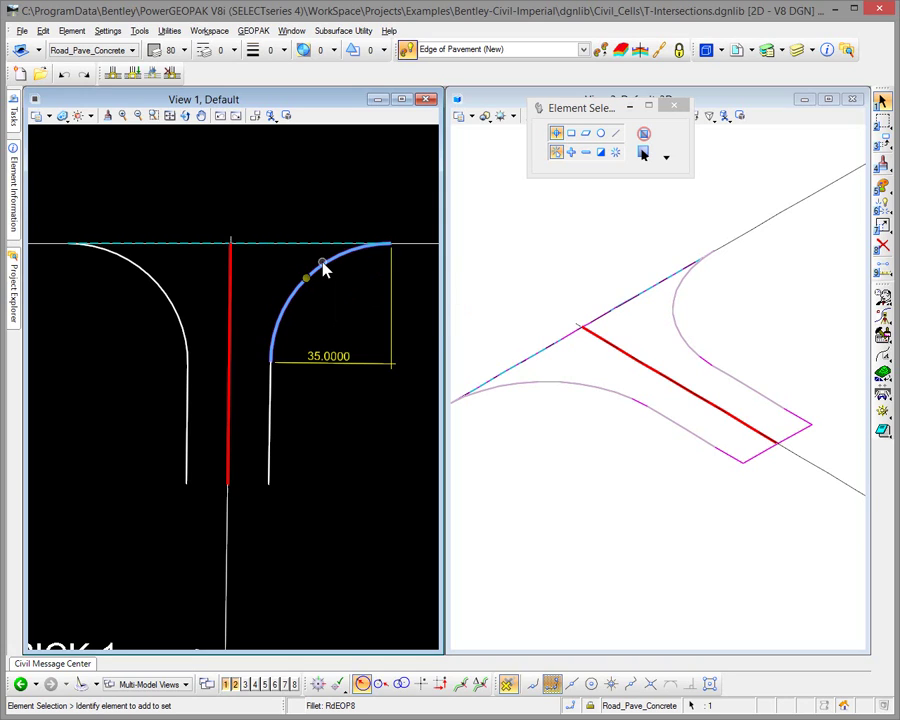
pyautogui.click(339, 258)
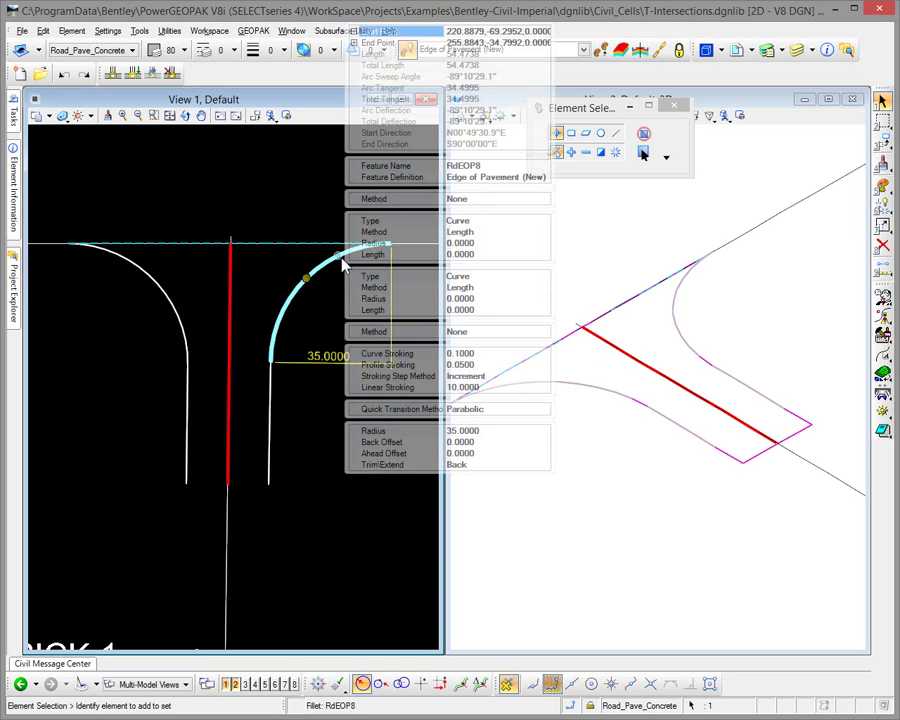
pyautogui.click(501, 167)
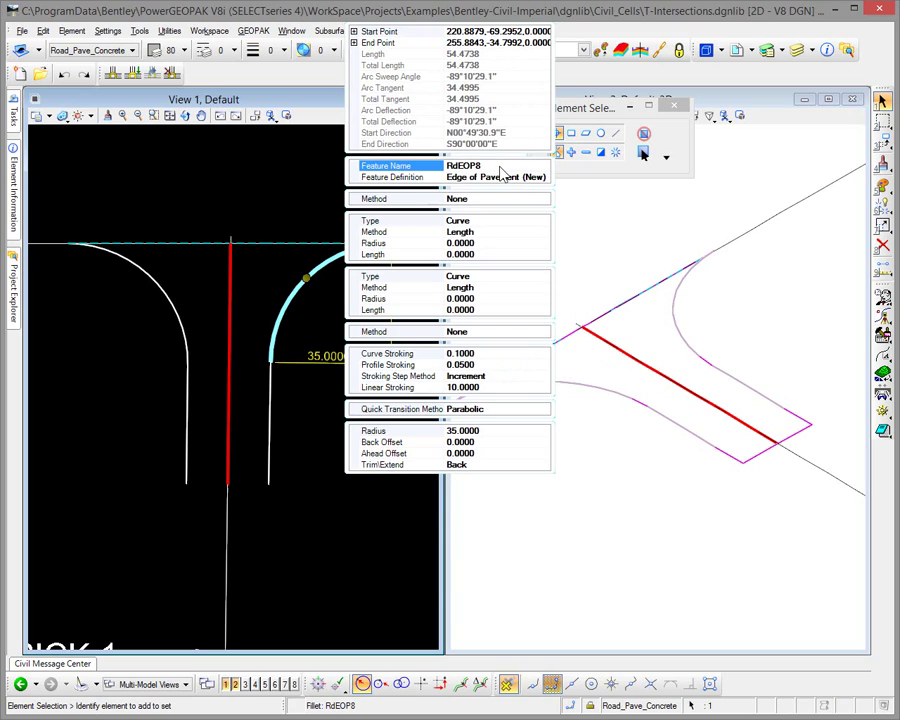
pyautogui.press('BackSpace')
pyautogui.press('Home')
pyautogui.press('Delete')
pyautogui.press('Delete')
pyautogui.write('Fillet_')
pyautogui.click(275, 185)
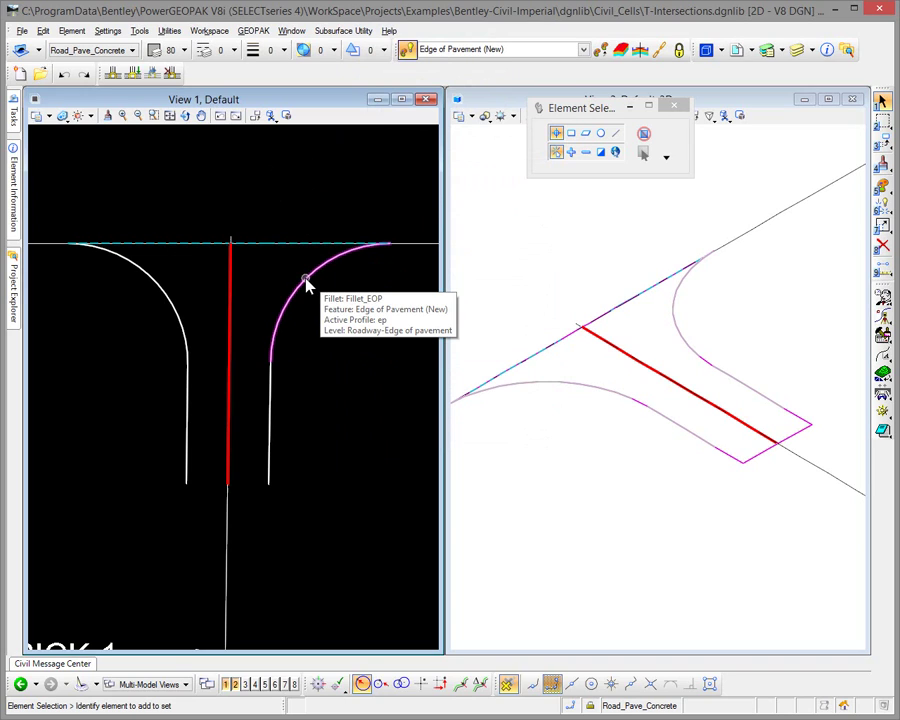
# Rename the curb return fillet on the secondary road's left side as Fillet_EOP1.
pyautogui.click(160, 288)
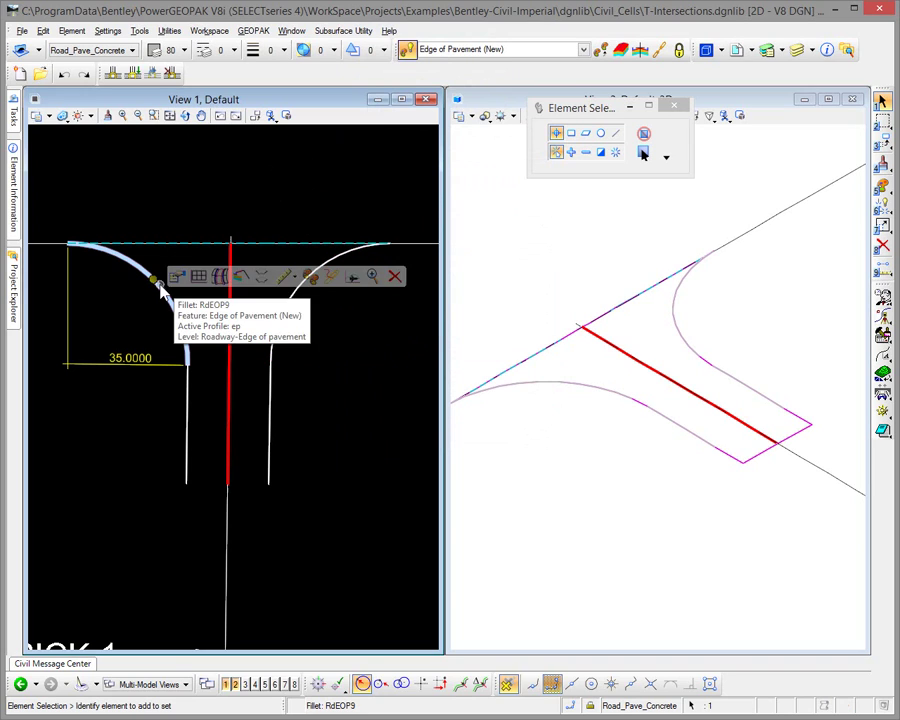
pyautogui.click(205, 278)
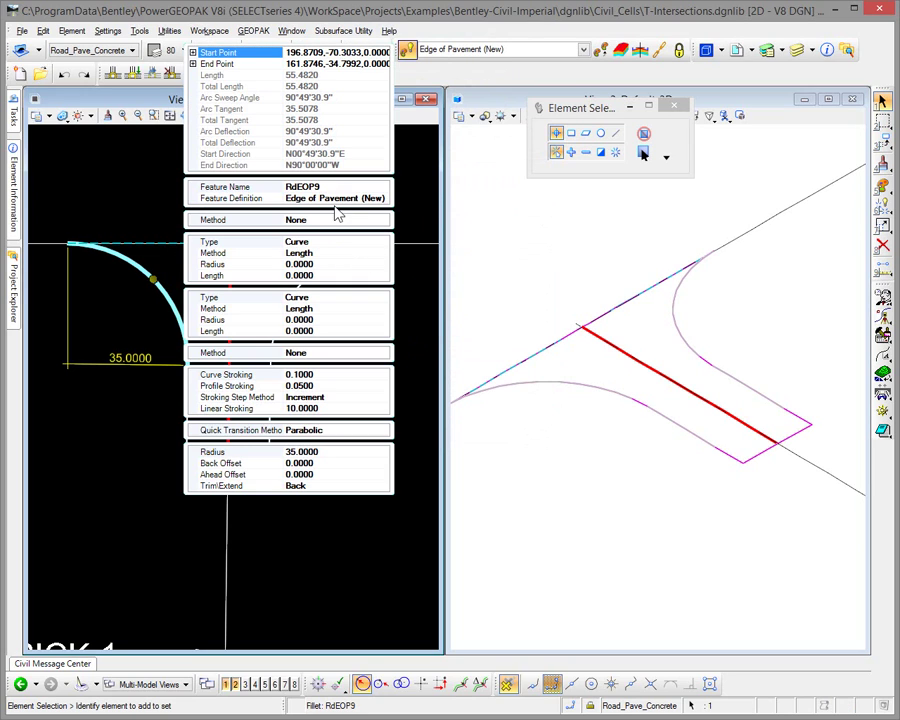
pyautogui.click(332, 186)
pyautogui.click(330, 186)
pyautogui.write('F')
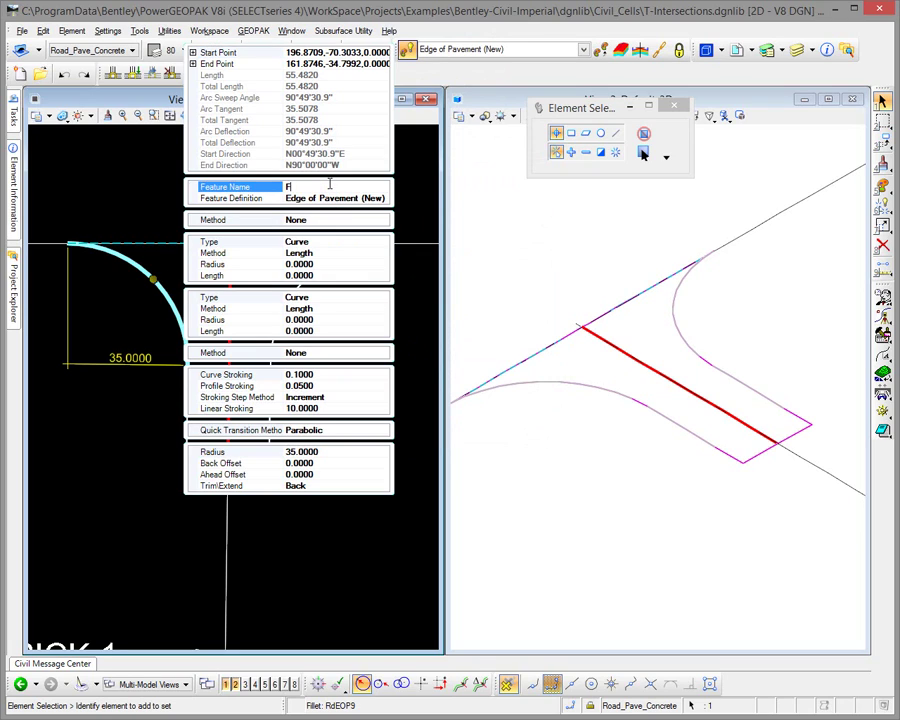
pyautogui.write('illet_EOP1')
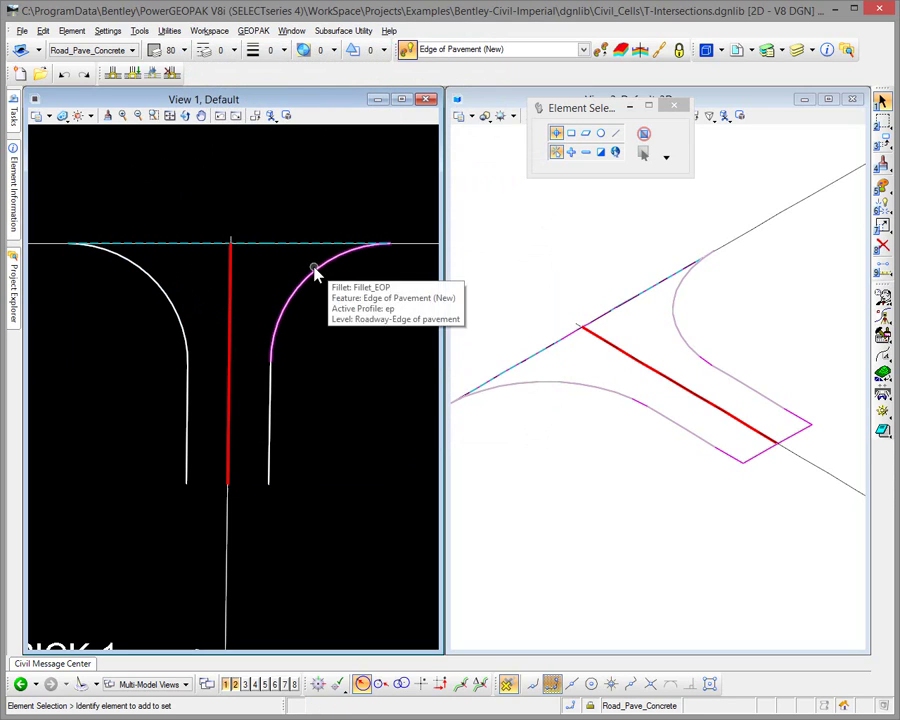
# Check the feature names of the two curb return fillets.
pyautogui.click(314, 273)
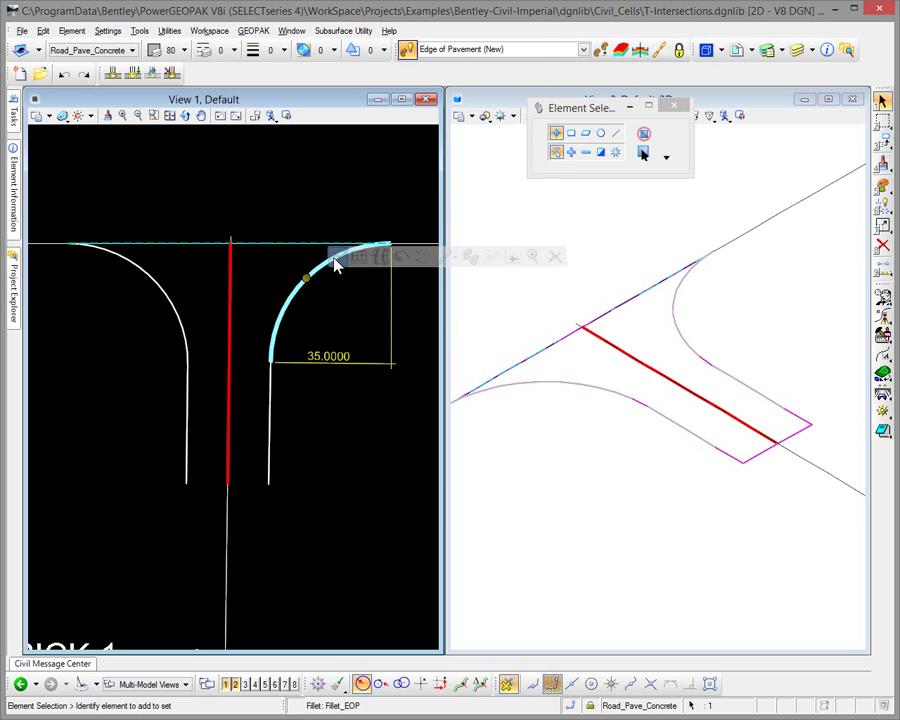
pyautogui.click(336, 263)
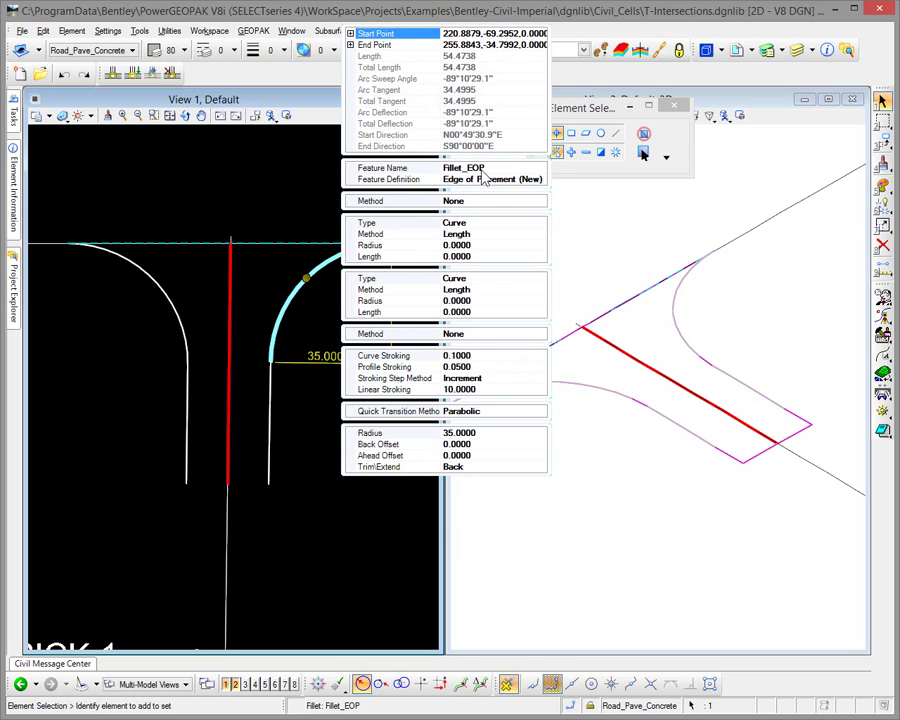
pyautogui.click(240, 320)
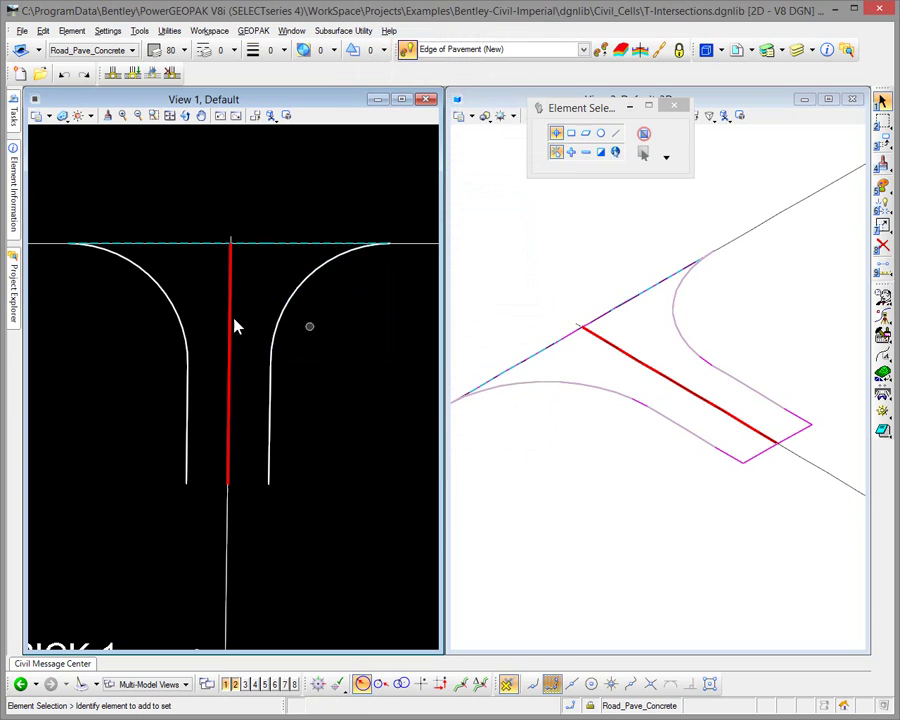
pyautogui.click(165, 294)
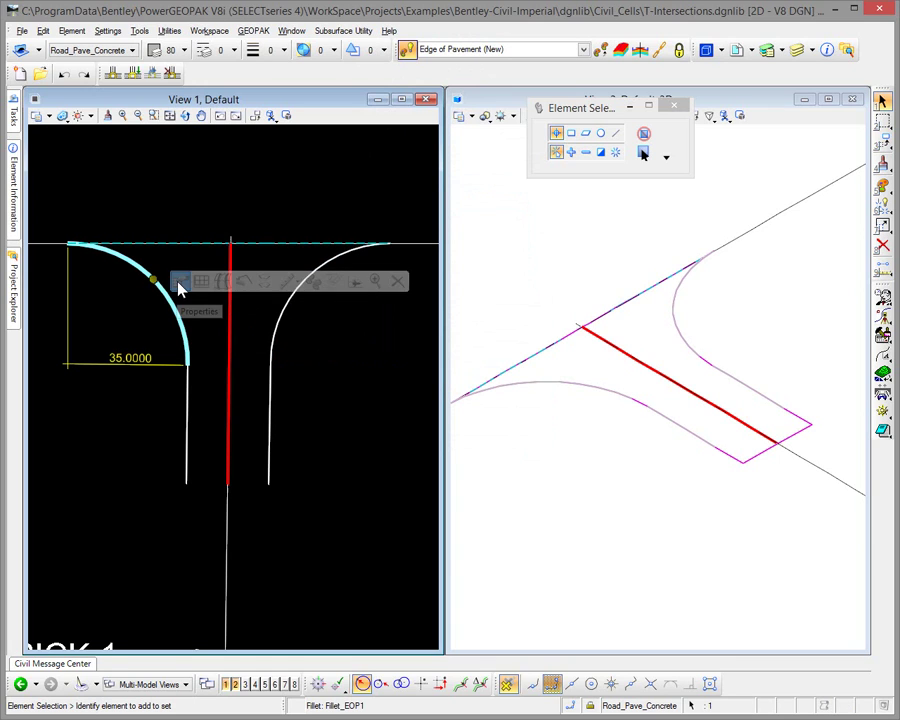
pyautogui.moveTo(179, 289)
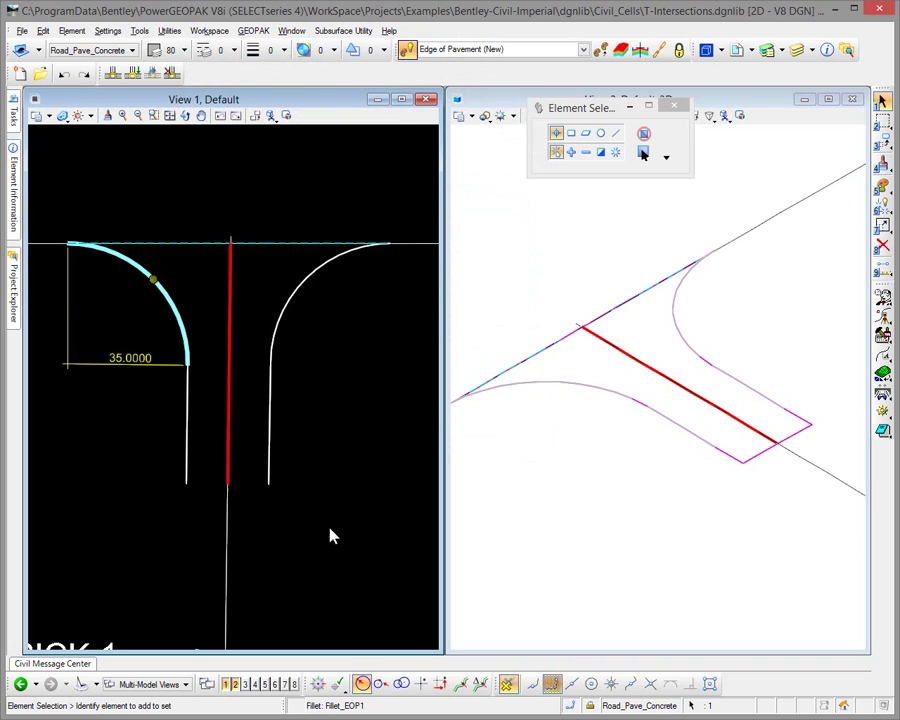
pyautogui.click(333, 536)
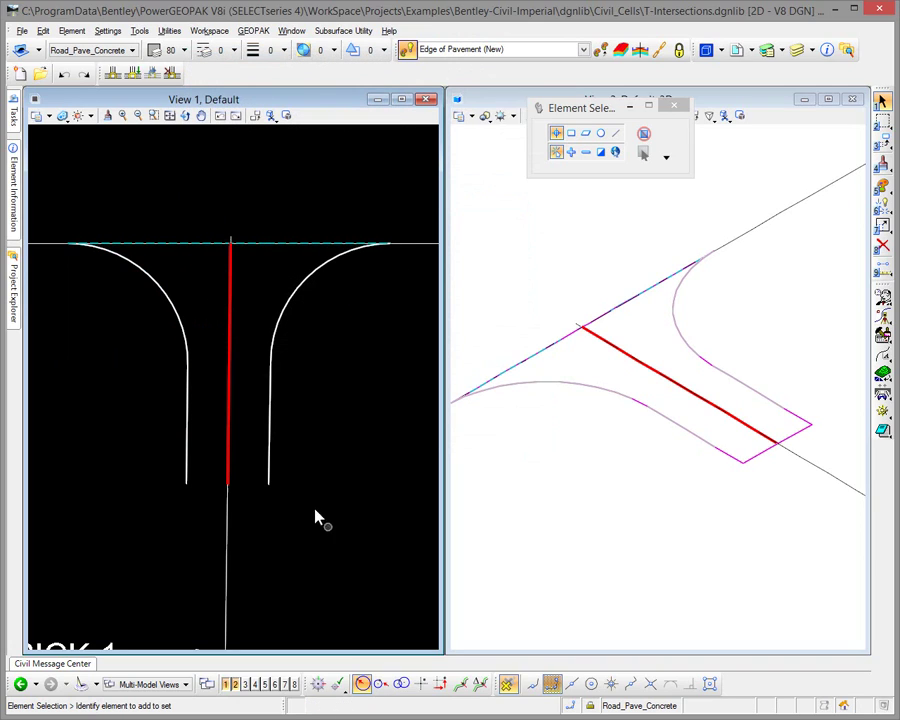
# Rename the straight pavement edge on the secondary road's right side as EOP.
pyautogui.click(273, 442)
pyautogui.moveTo(288, 440)
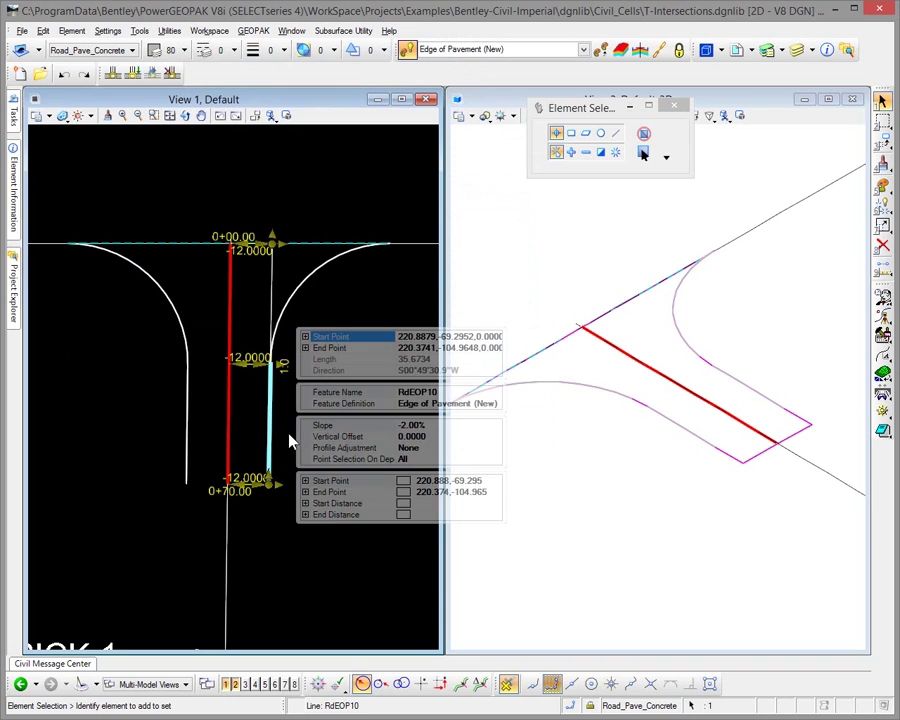
pyautogui.click(364, 393)
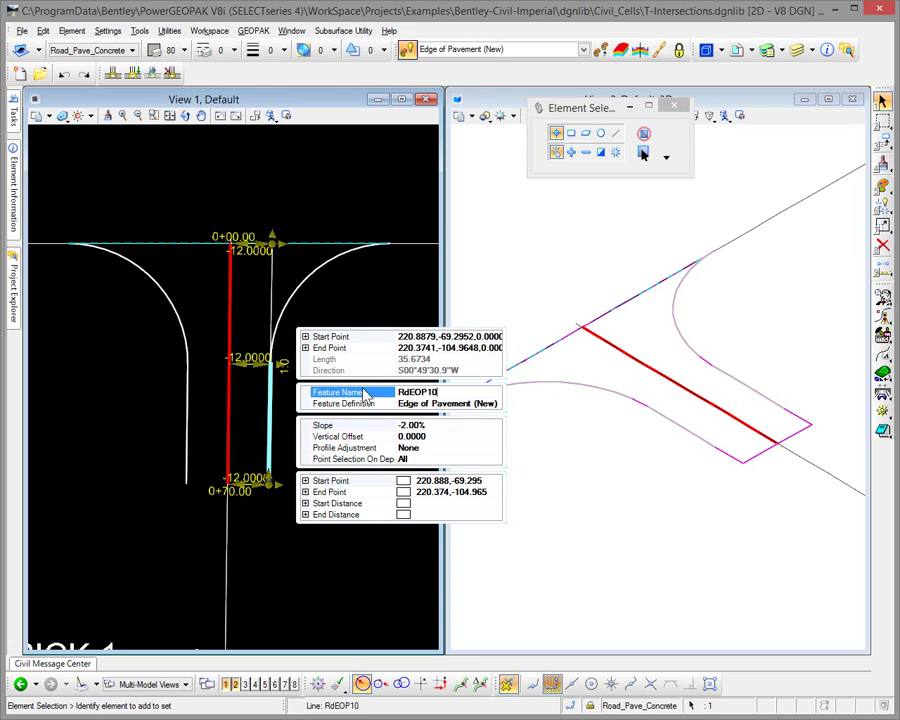
pyautogui.press('BackSpace')
pyautogui.press('BackSpace')
pyautogui.press('BackSpace')
pyautogui.press('BackSpace')
pyautogui.press('BackSpace')
pyautogui.press('BackSpace')
pyautogui.press('BackSpace')
pyautogui.write('EOP')
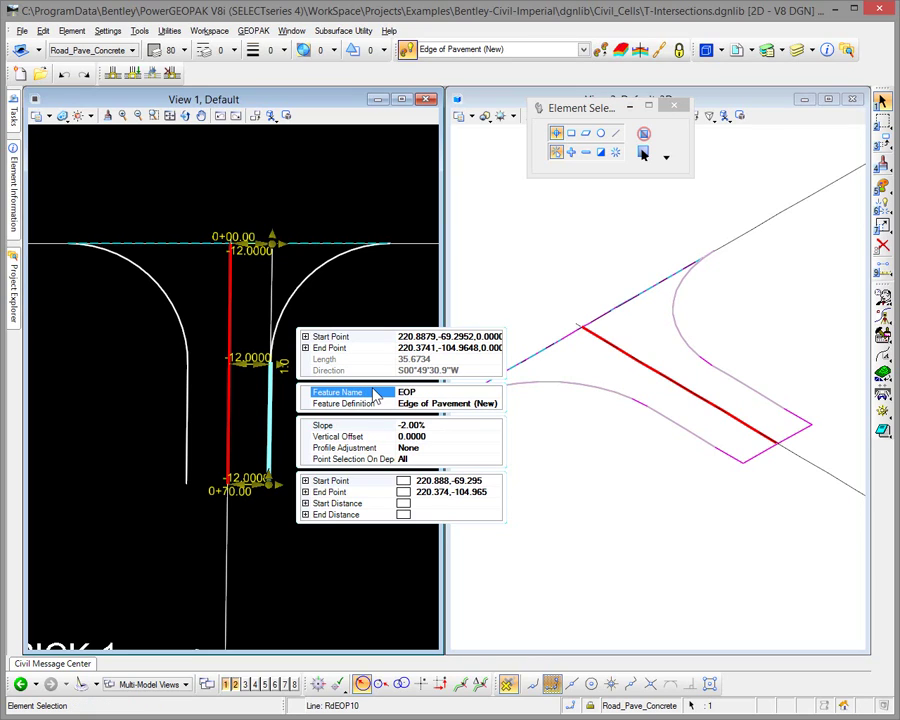
pyautogui.press('Return')
pyautogui.click(141, 428)
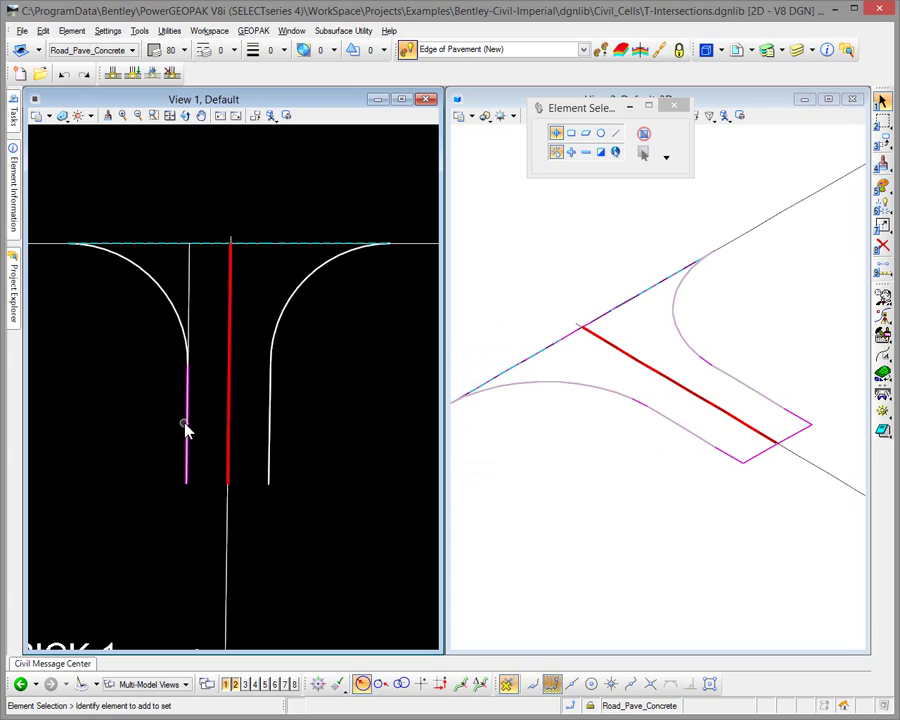
# Rename the straight pavement edge on the secondary road's left side as EOP1.
pyautogui.click(185, 428)
pyautogui.moveTo(203, 417)
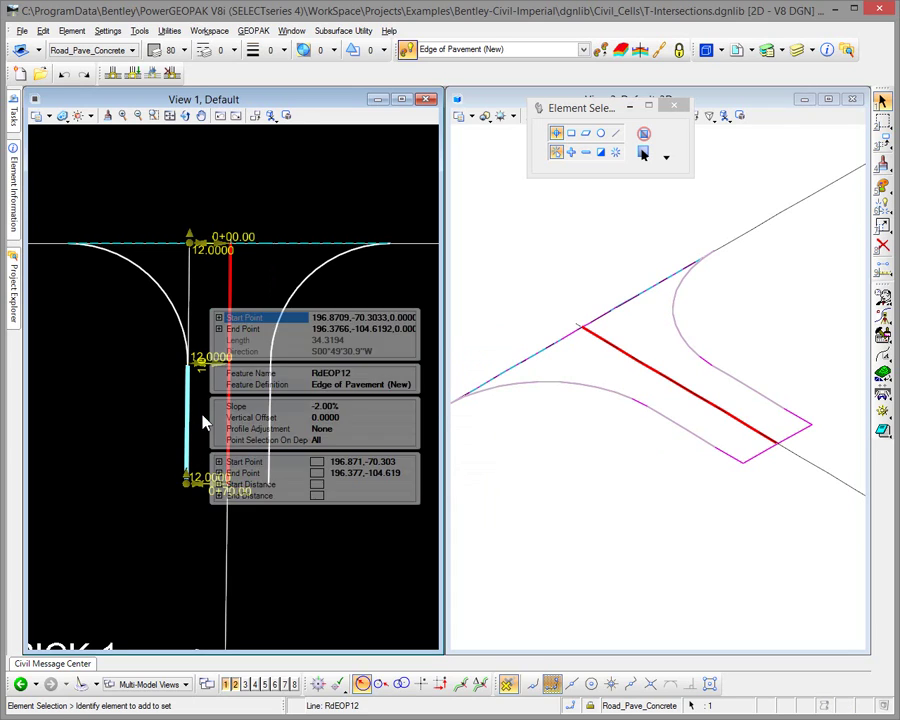
pyautogui.click(296, 373)
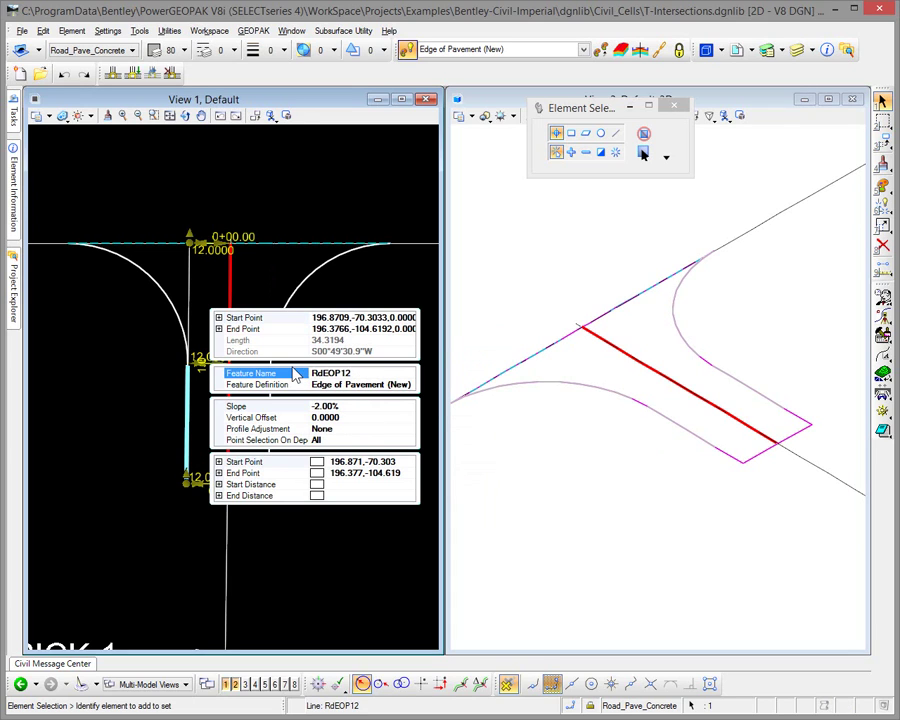
pyautogui.press('BackSpace')
pyautogui.press('BackSpace')
pyautogui.press('BackSpace')
pyautogui.press('BackSpace')
pyautogui.press('BackSpace')
pyautogui.press('BackSpace')
pyautogui.press('BackSpace')
pyautogui.write('EOP1')
pyautogui.click(380, 342)
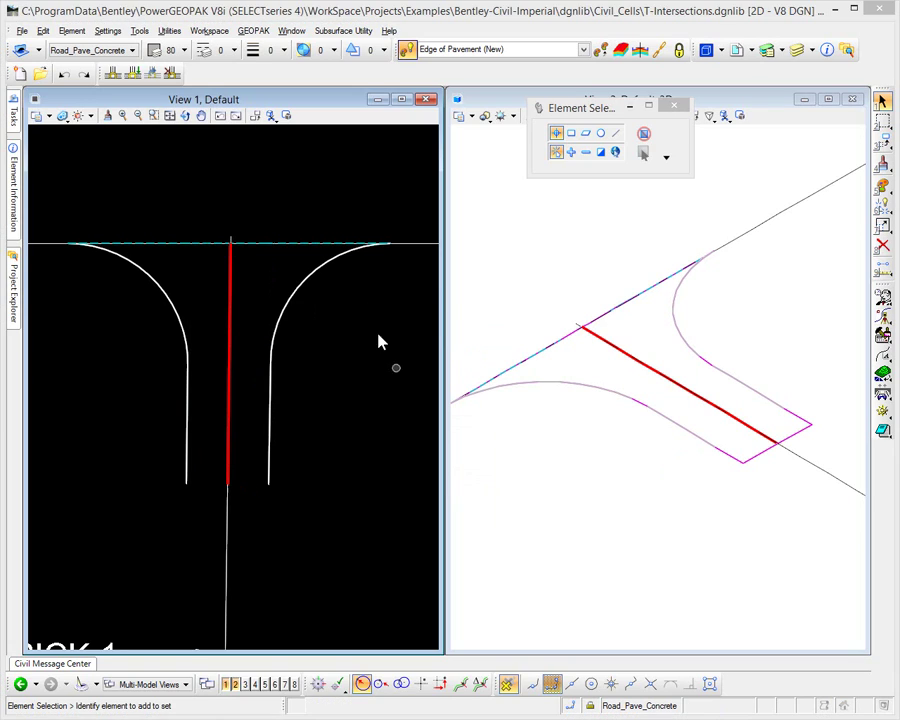
# Change the feature definition of the Cell CL centerline to Scratch Geometry from the Alignments group.
pyautogui.click(230, 287)
pyautogui.click(246, 272)
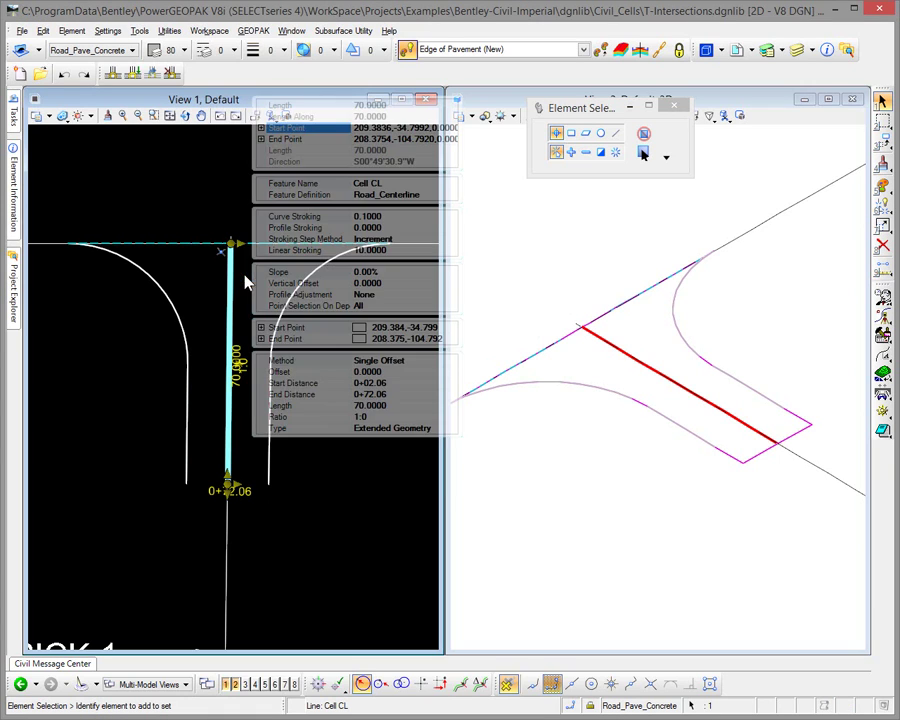
pyautogui.click(436, 196)
pyautogui.click(452, 196)
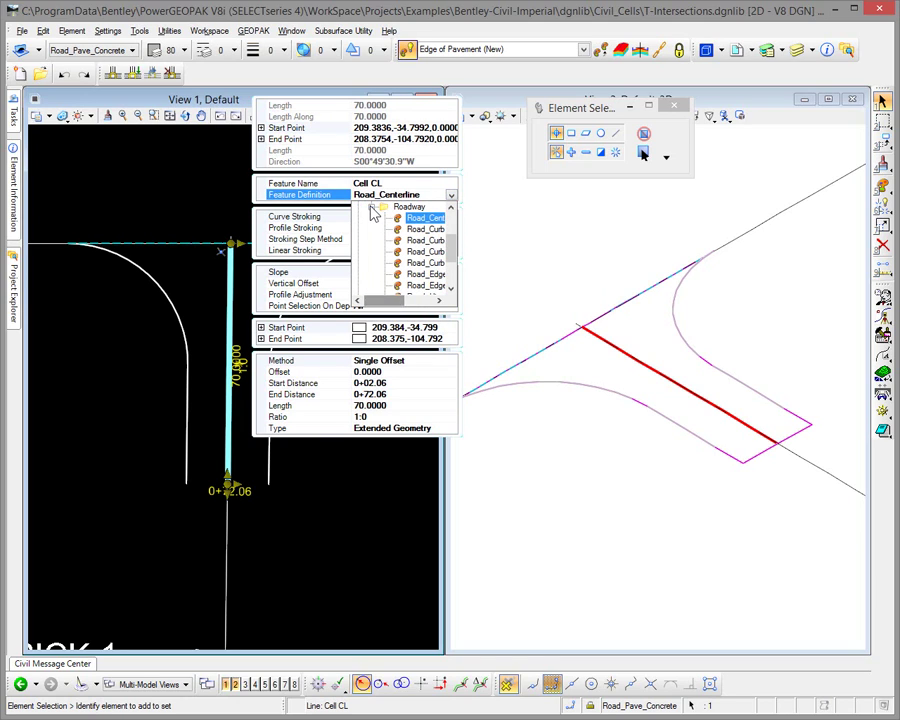
pyautogui.doubleClick(372, 207)
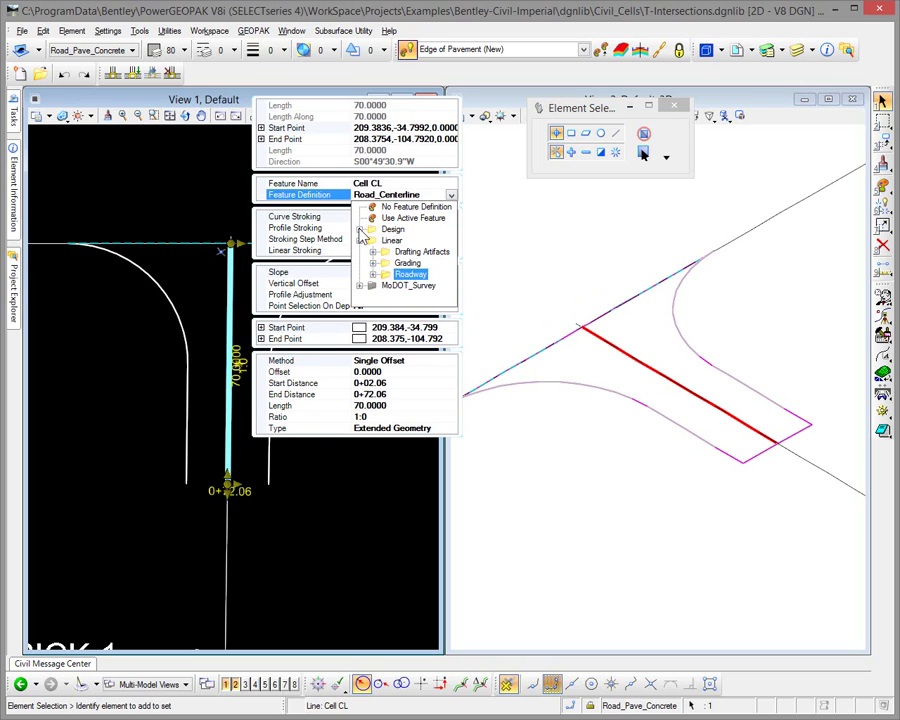
pyautogui.click(360, 230)
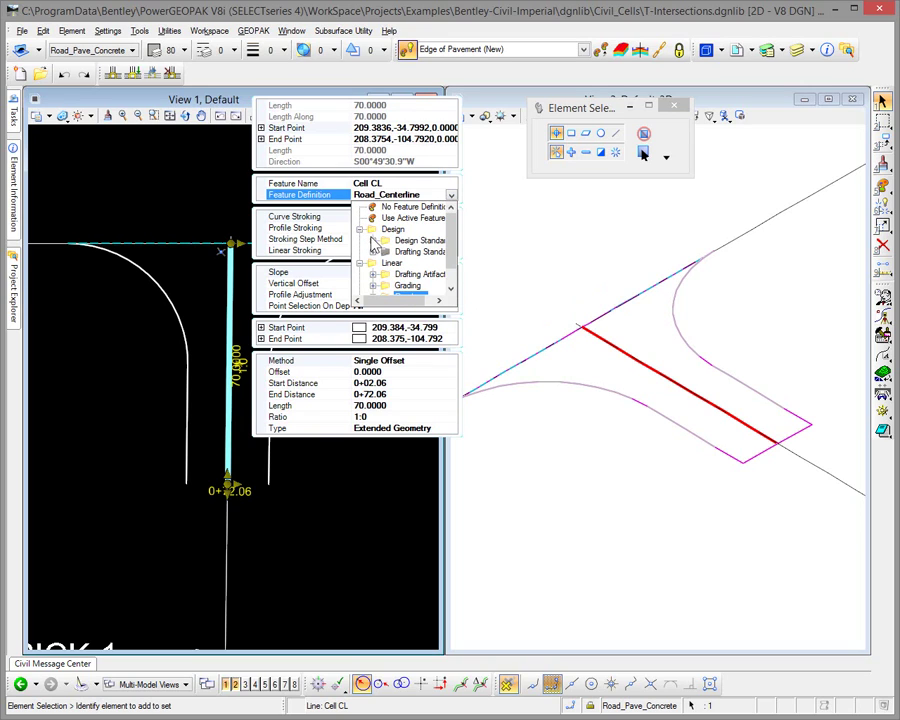
pyautogui.click(379, 240)
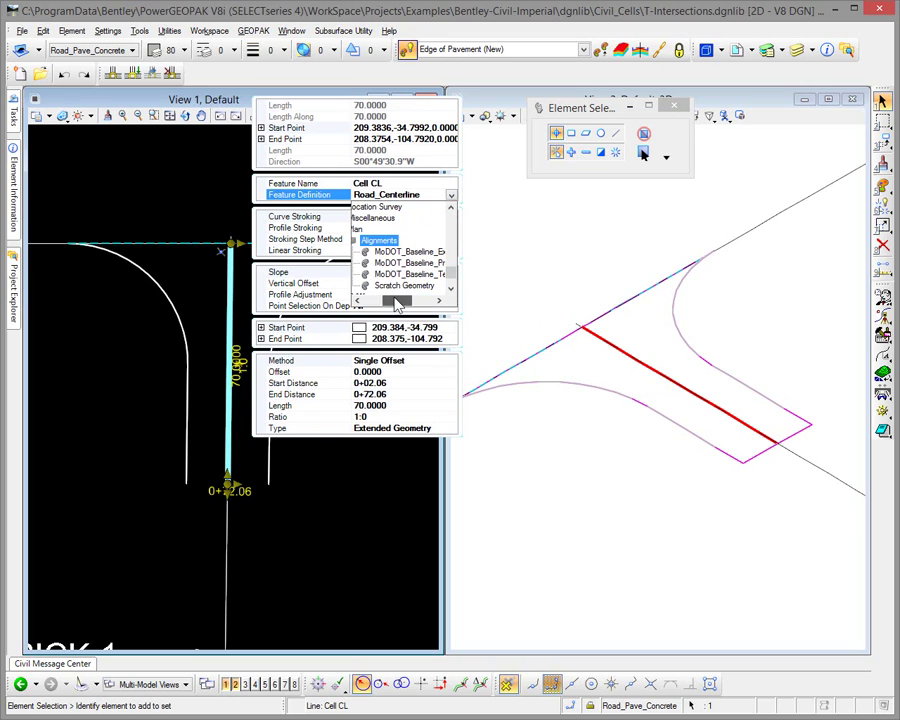
pyautogui.click(405, 288)
pyautogui.click(405, 290)
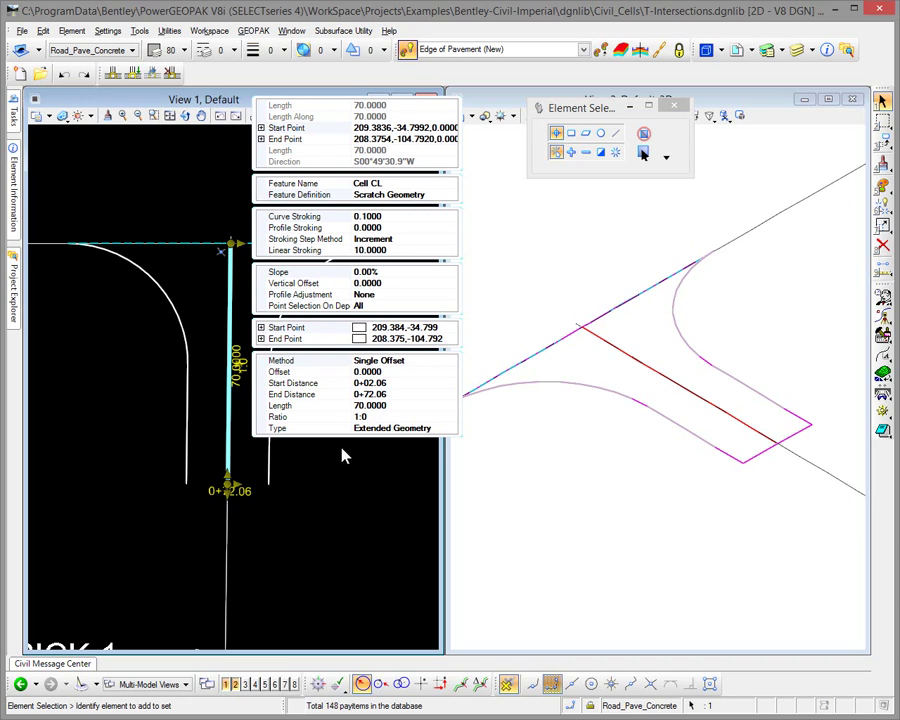
pyautogui.click(316, 525)
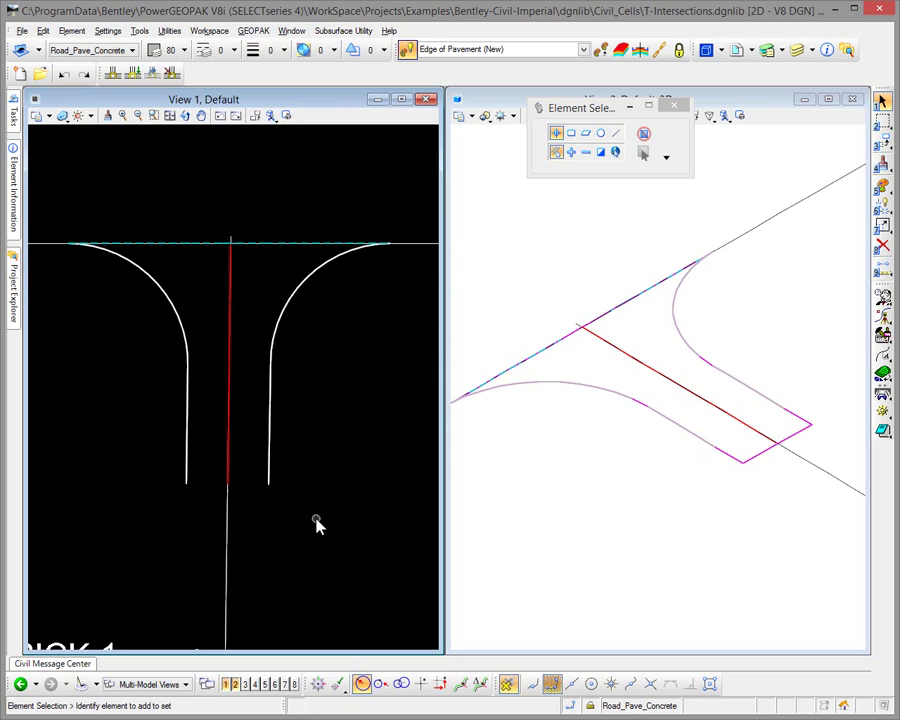
# Change the feature definition of the Seam line along the main road to Matchline.
pyautogui.click(254, 247)
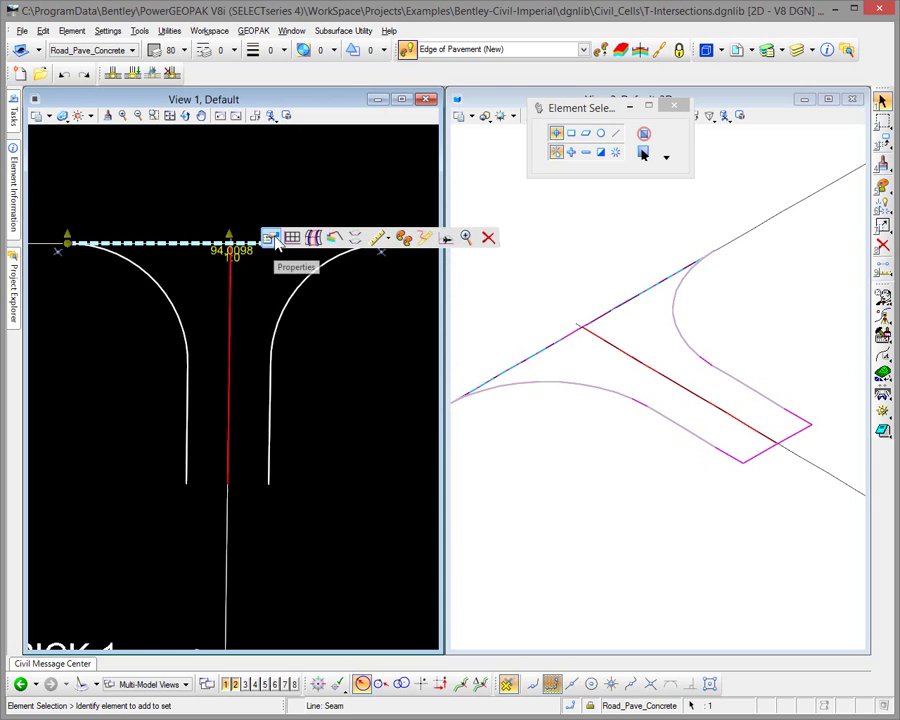
pyautogui.moveTo(270, 240)
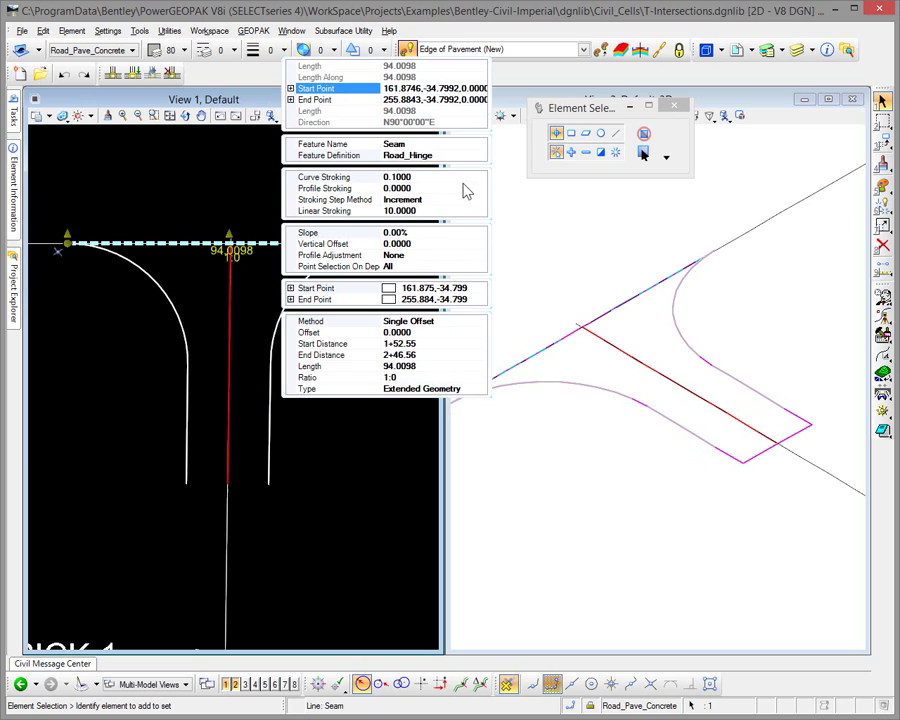
pyautogui.click(473, 158)
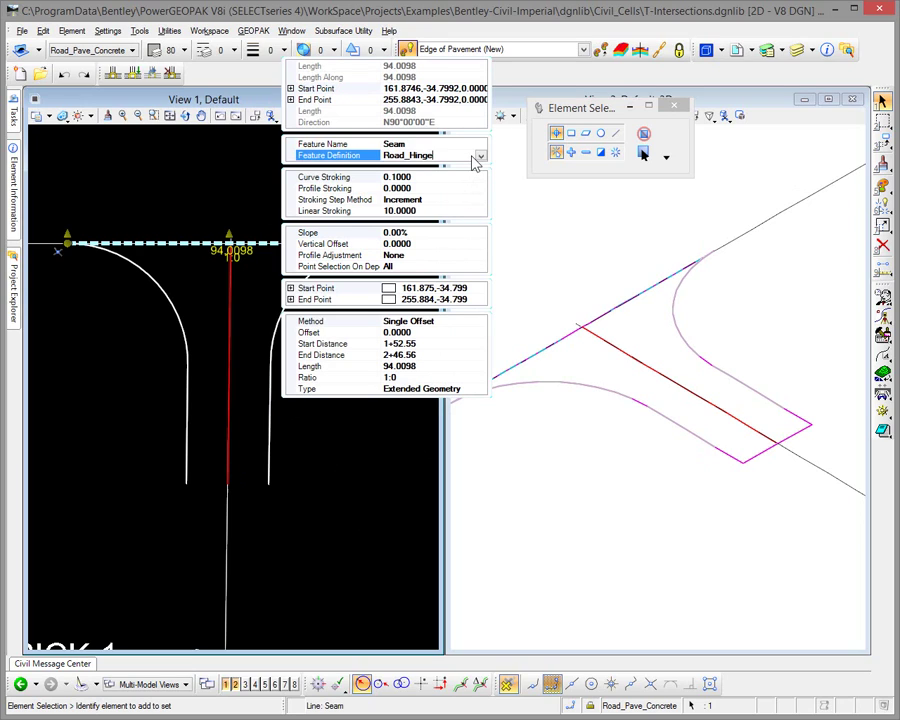
pyautogui.click(480, 156)
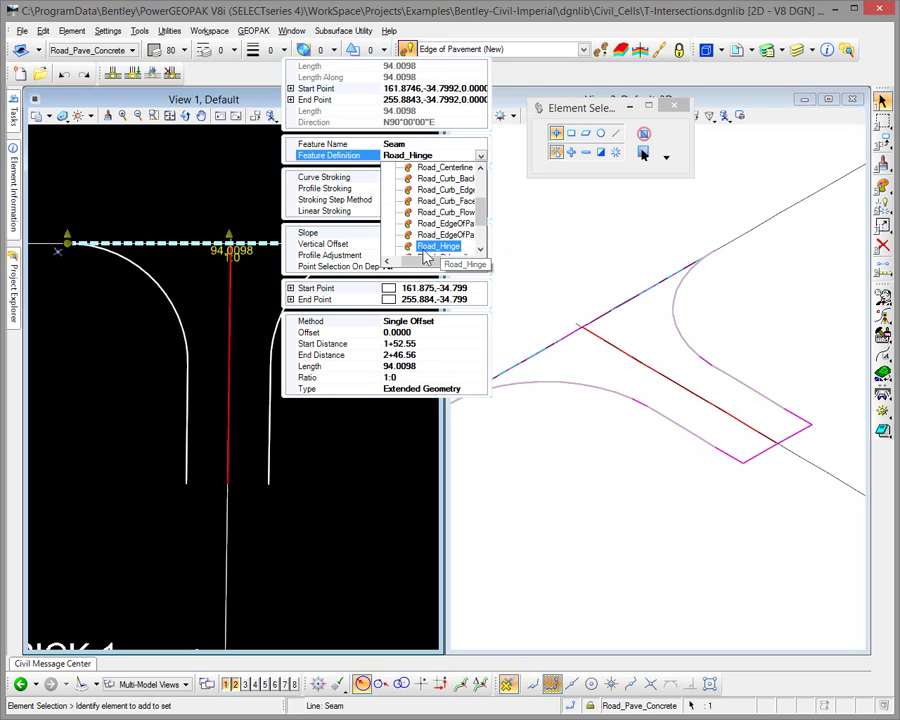
pyautogui.scroll(4, 450, 230)
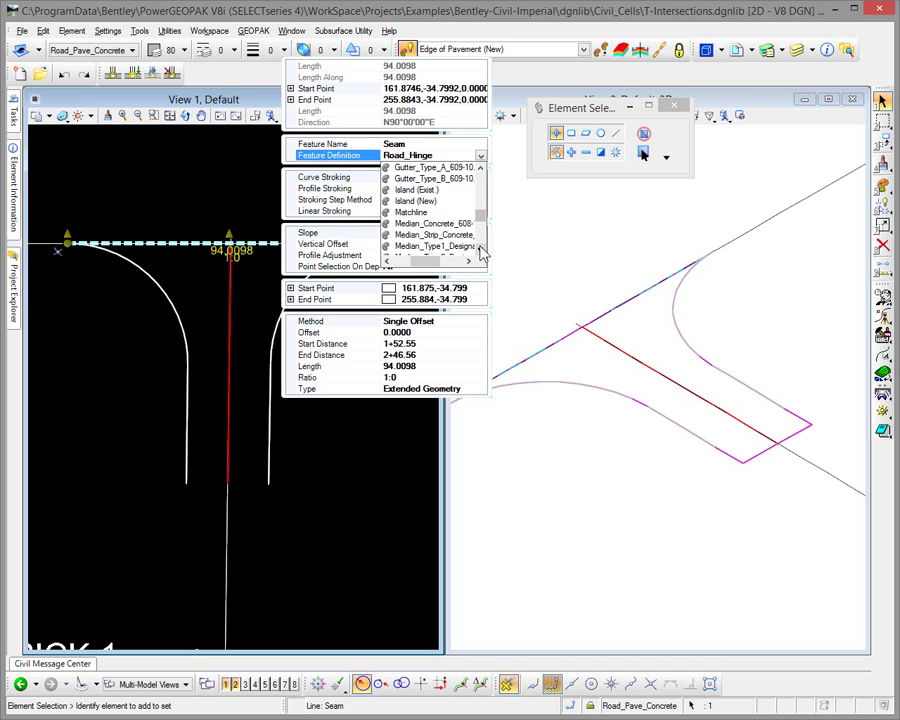
pyautogui.click(420, 214)
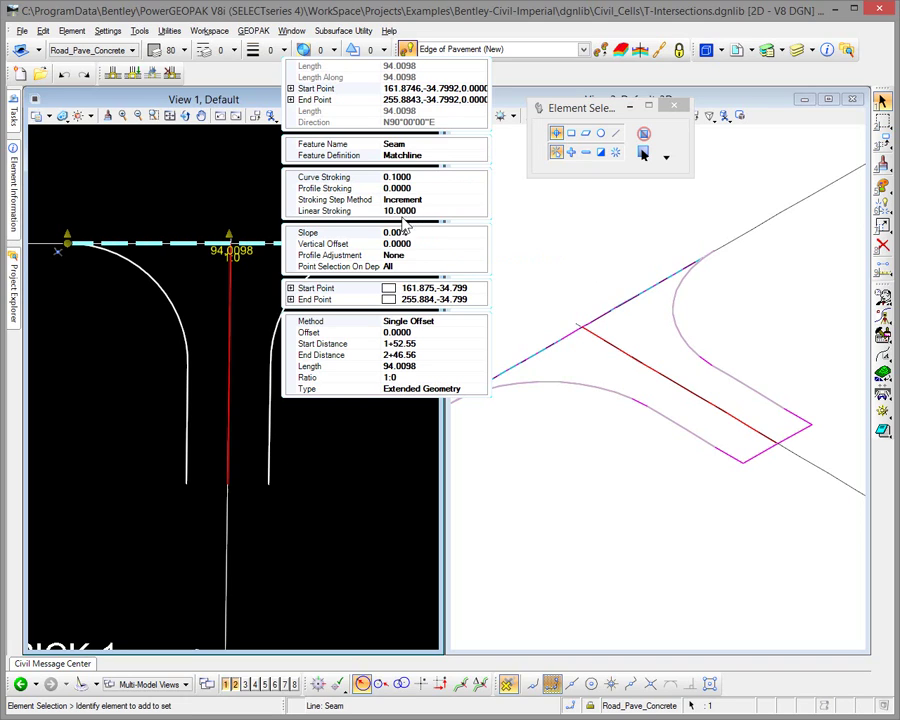
pyautogui.click(241, 199)
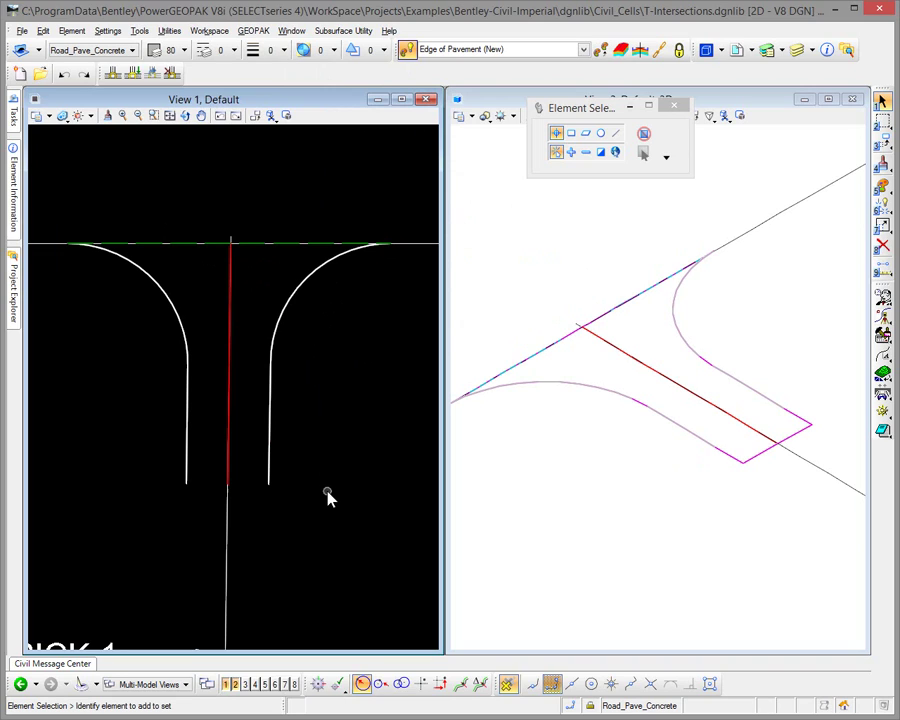
pyautogui.click(449, 503)
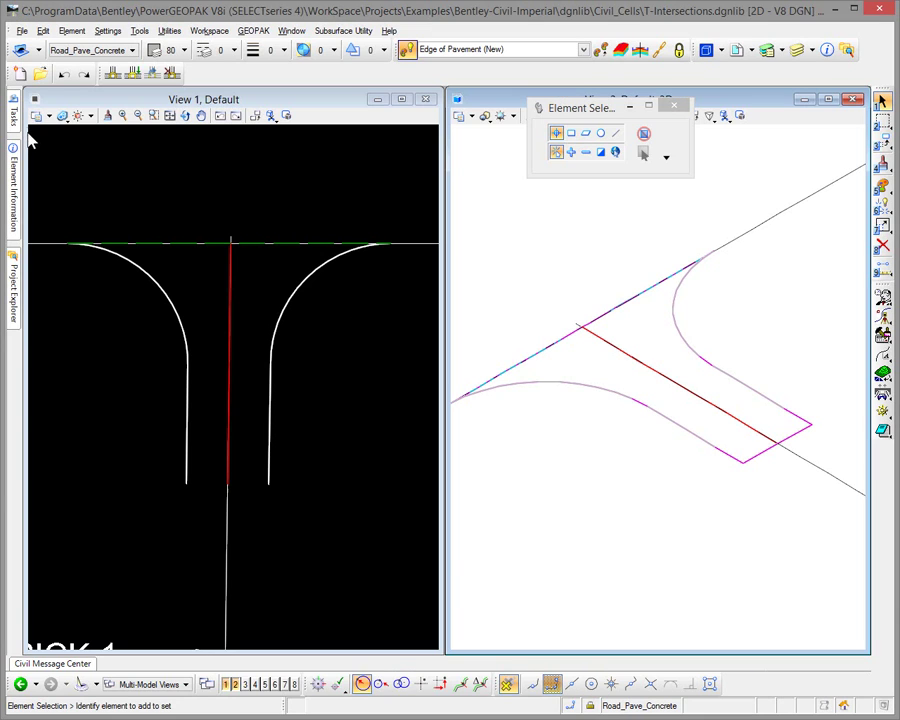
# Start Apply Linear Template on the left curb return fillet and choose the Shoulder with 4:1 Tie Slopes Vertical Edge template.
pyautogui.moveTo(13, 115)
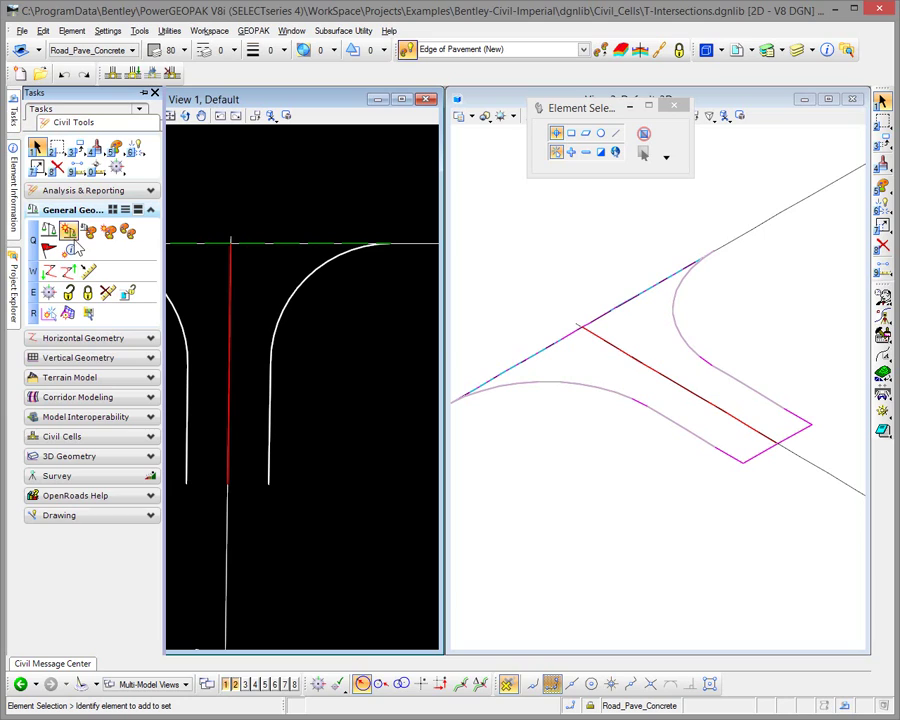
pyautogui.click(68, 456)
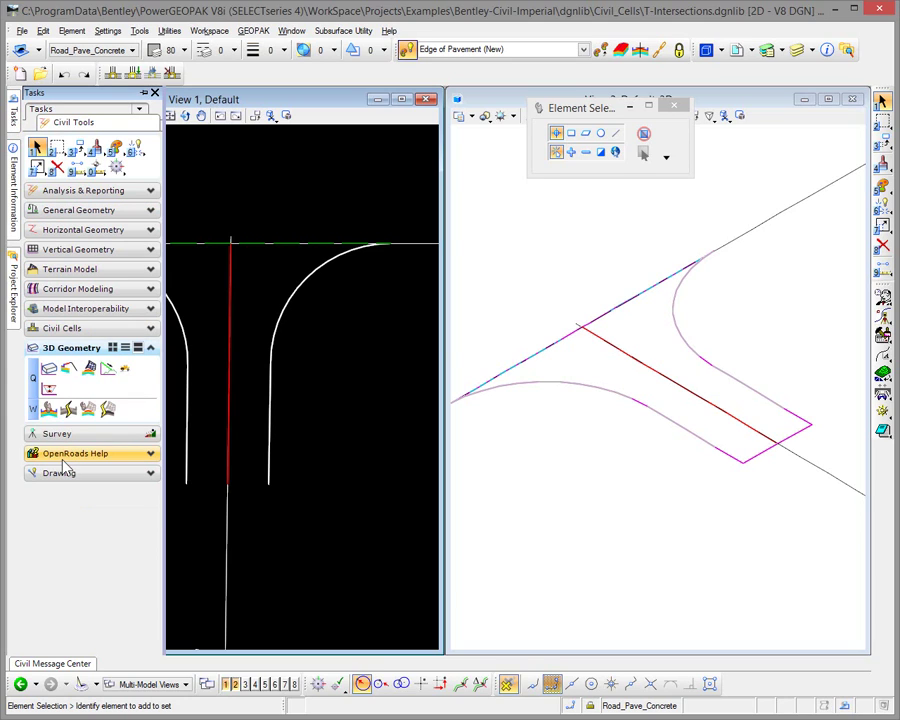
pyautogui.click(68, 370)
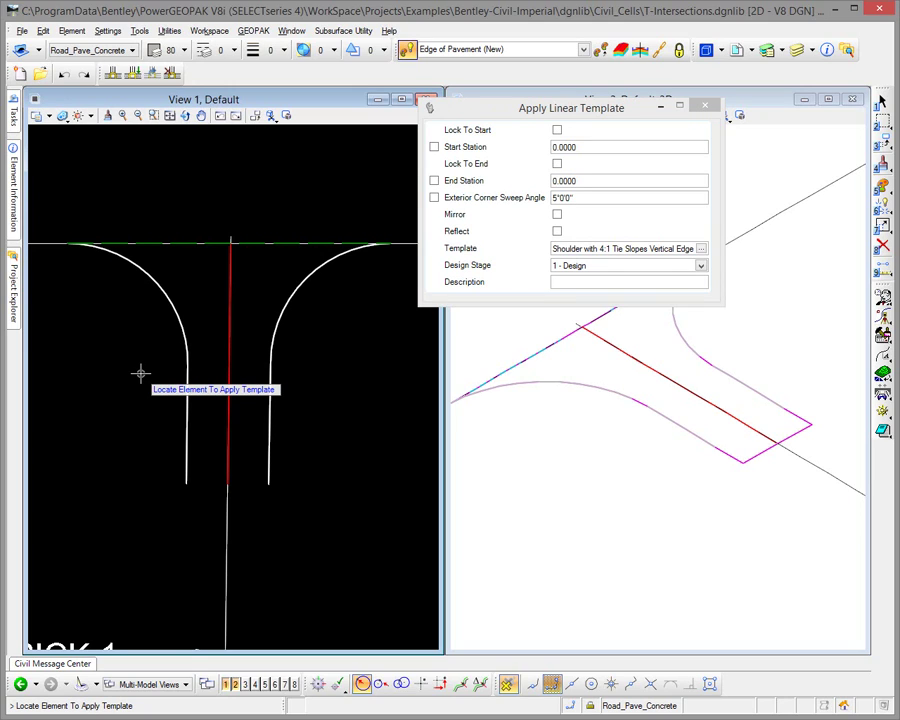
pyautogui.click(143, 270)
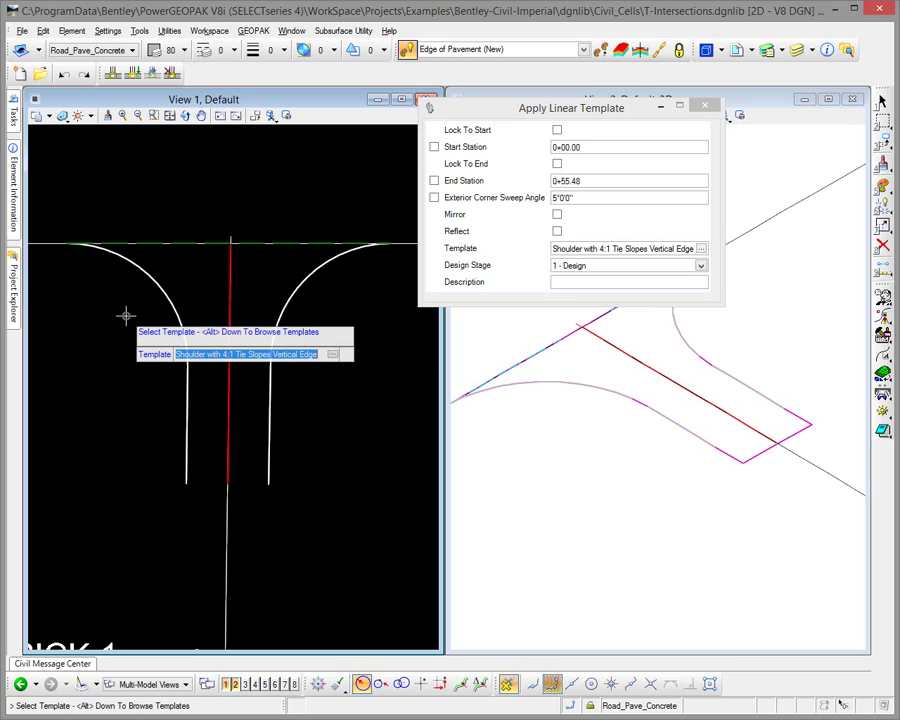
pyautogui.hotkey('alt', 'Down')
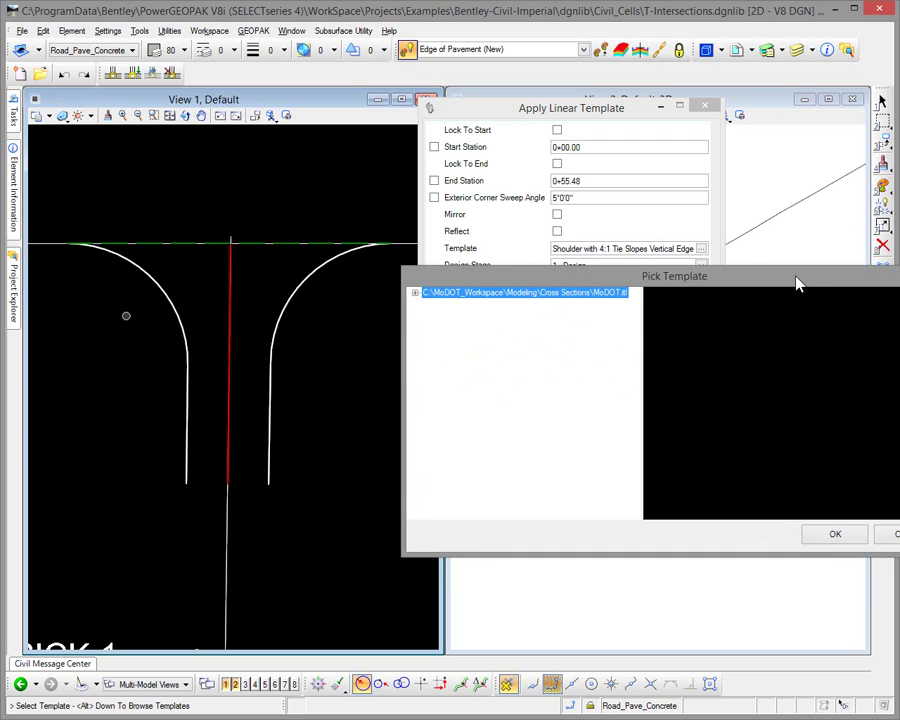
pyautogui.moveTo(798, 281); pyautogui.dragTo(615, 208)
pyautogui.click(233, 217)
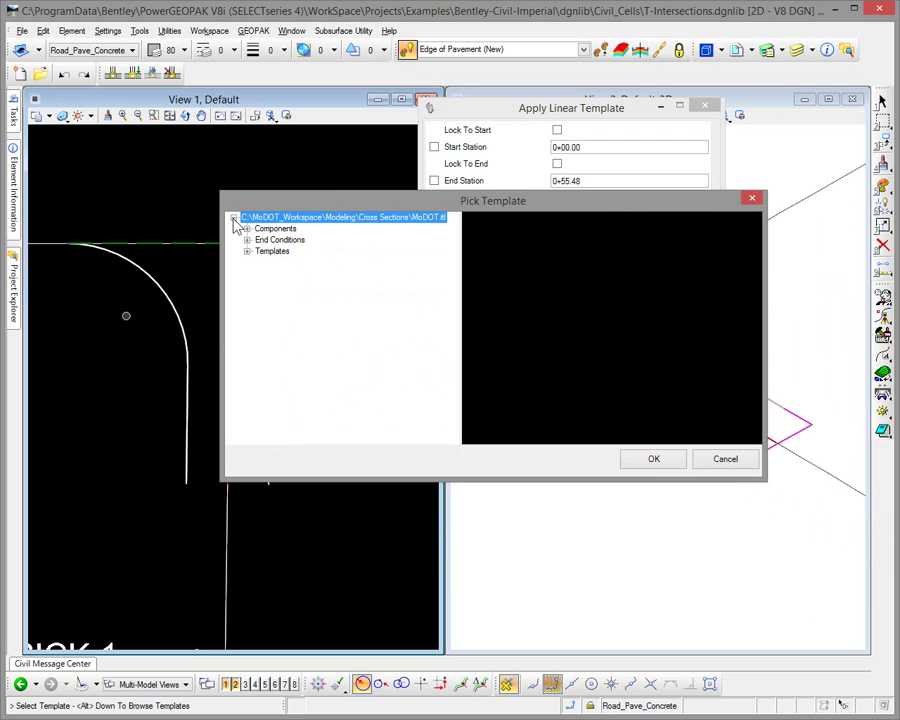
pyautogui.click(247, 251)
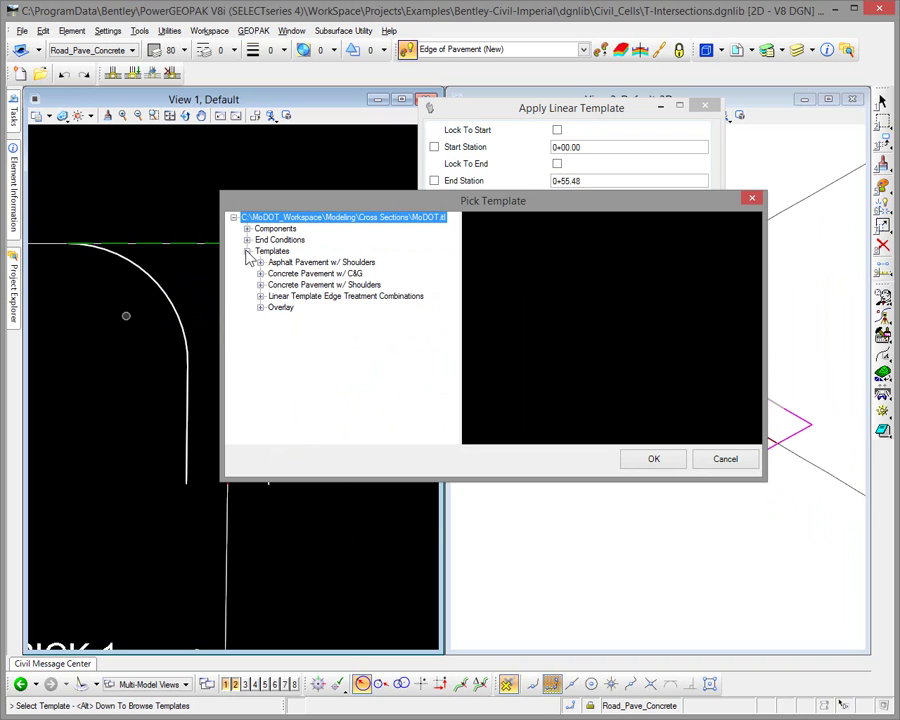
pyautogui.click(260, 297)
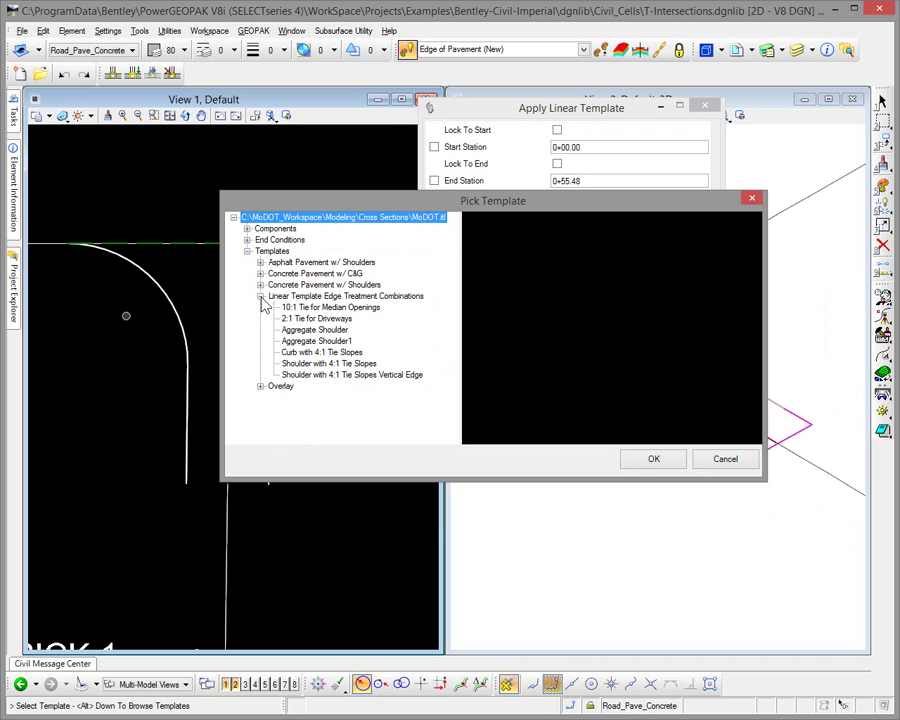
pyautogui.click(326, 378)
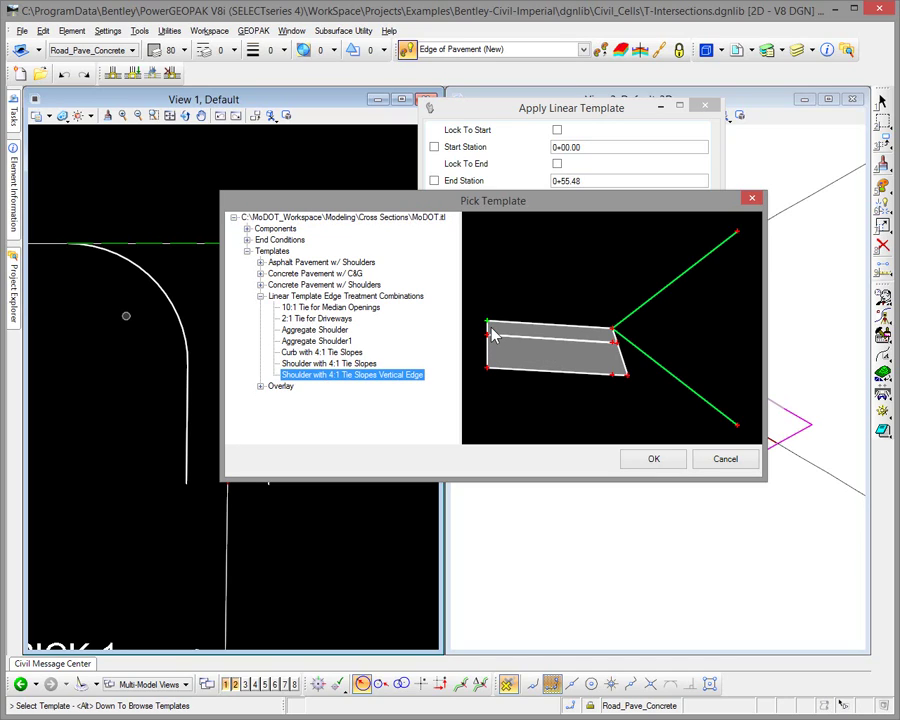
pyautogui.click(650, 460)
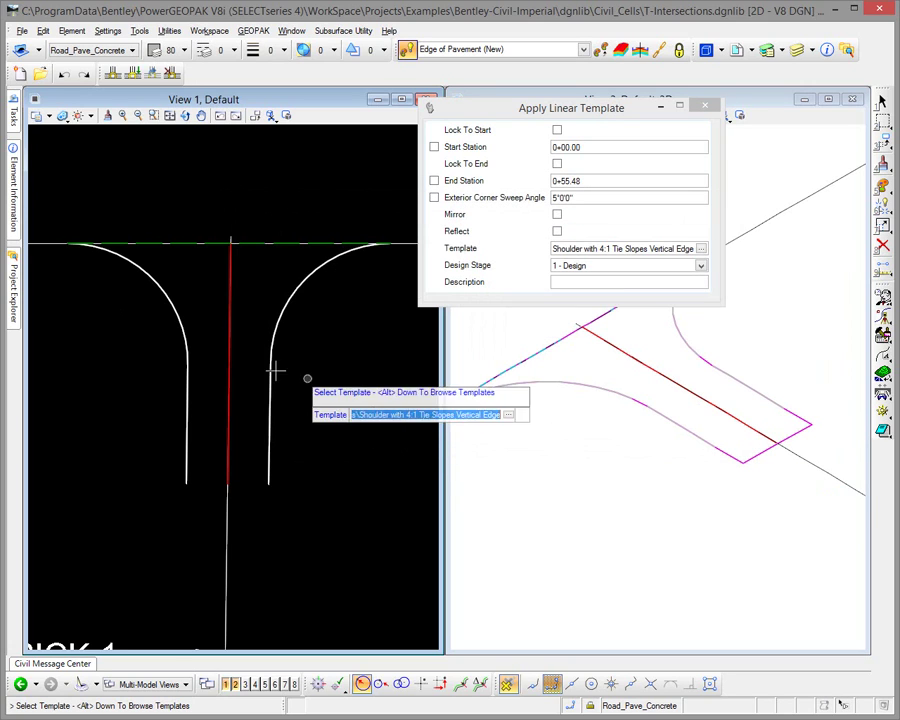
# Place the shoulder template over the left fillet's full length, locked to start and end, reflected to the outer side, with a 5° sweep angle.
pyautogui.click(91, 325)
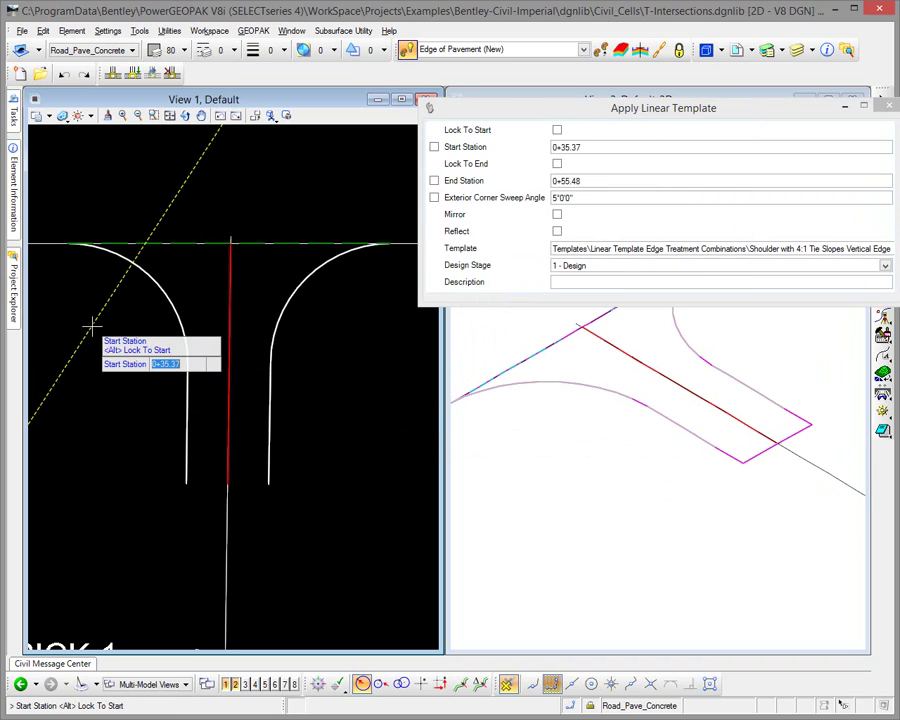
pyautogui.press('alt')
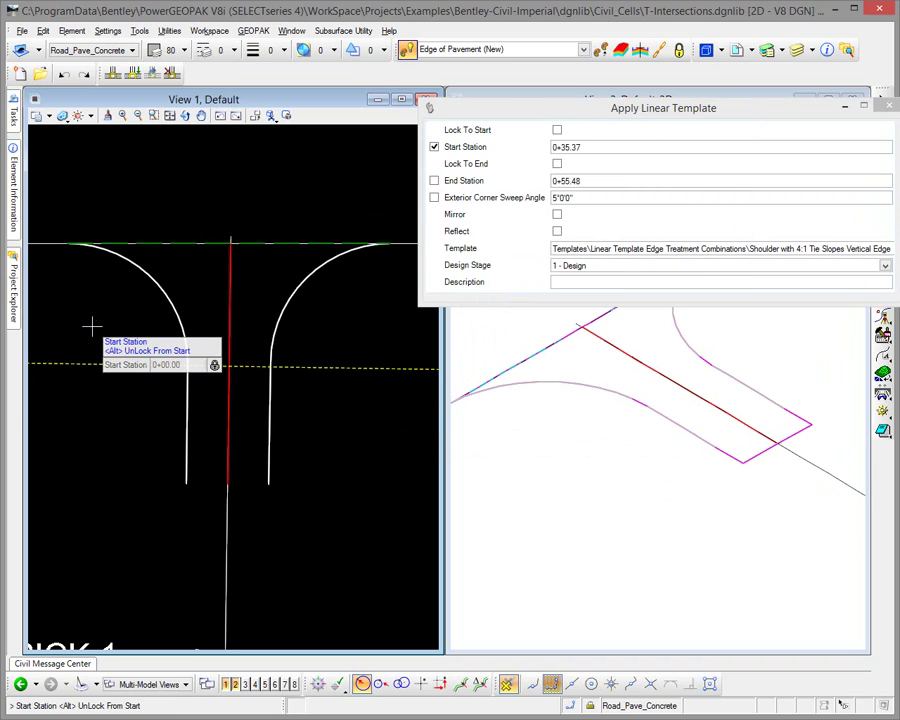
pyautogui.click(90, 324)
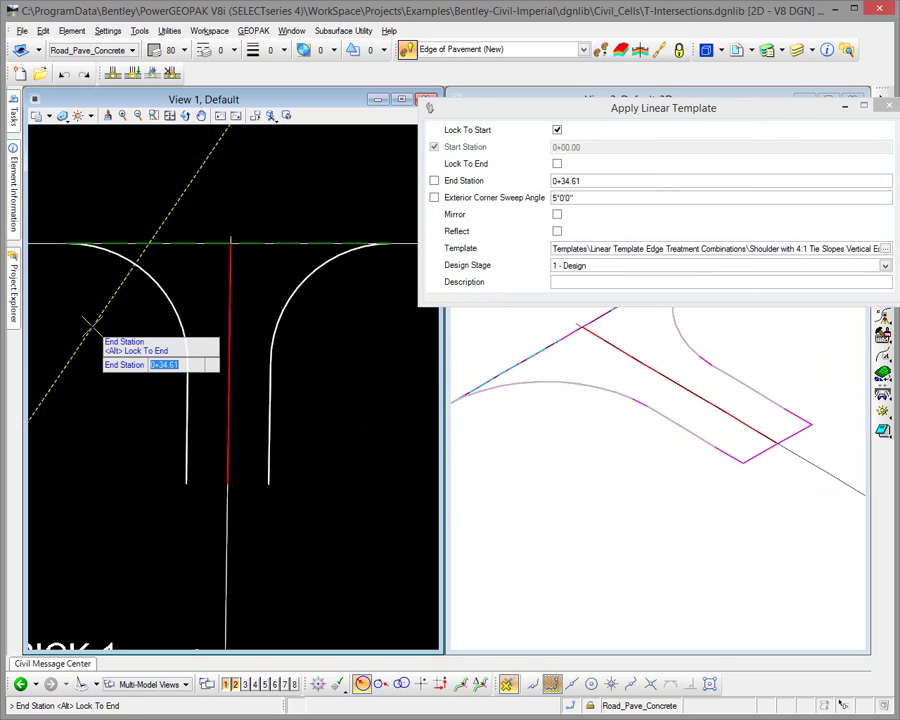
pyautogui.press('alt')
pyautogui.click(90, 324)
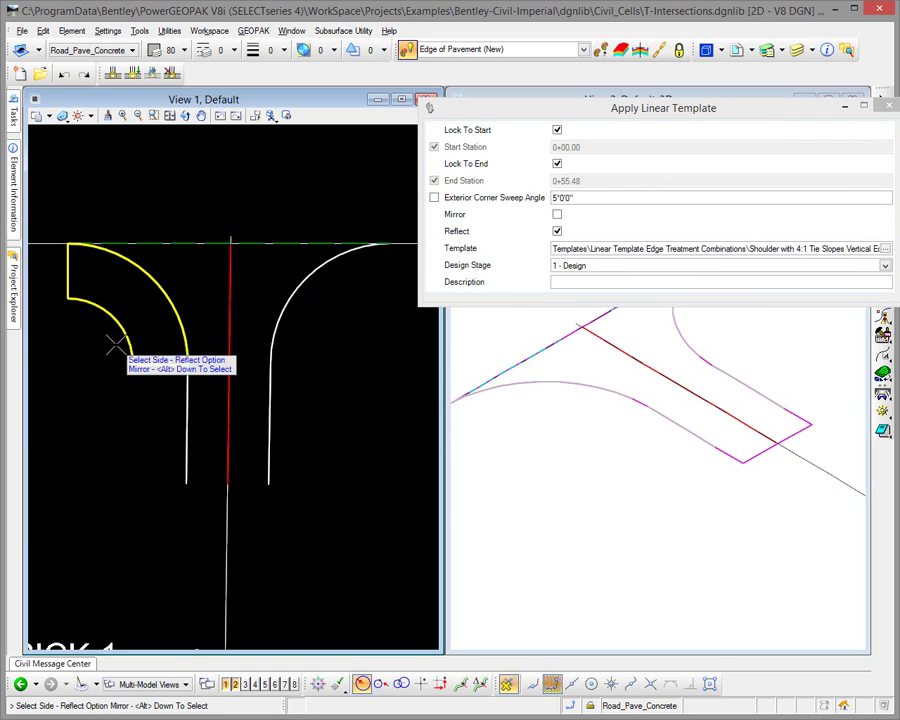
pyautogui.click(114, 345)
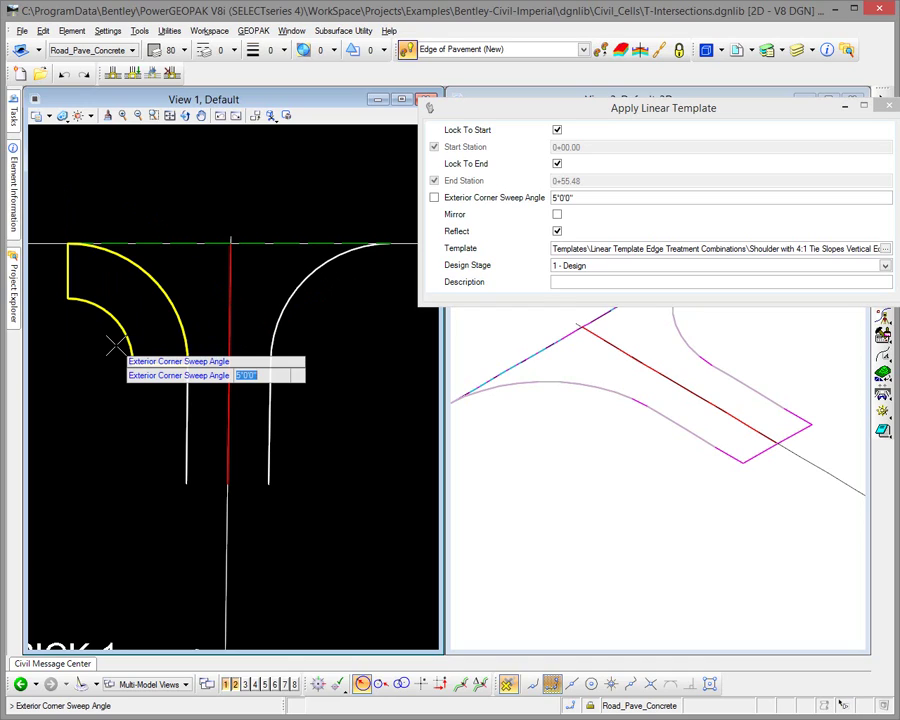
pyautogui.press('Return')
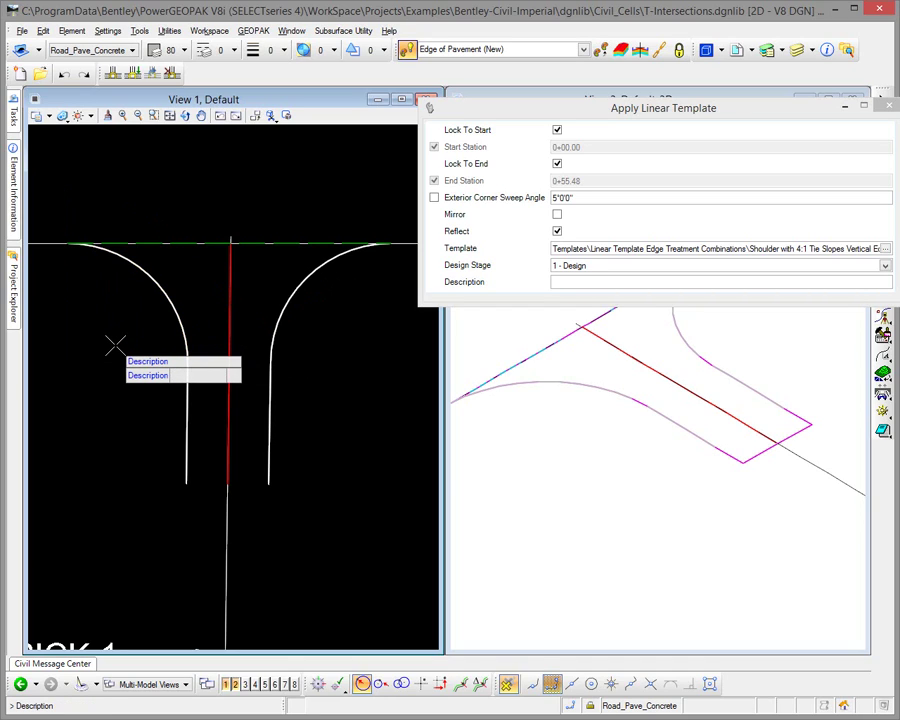
pyautogui.press('Return')
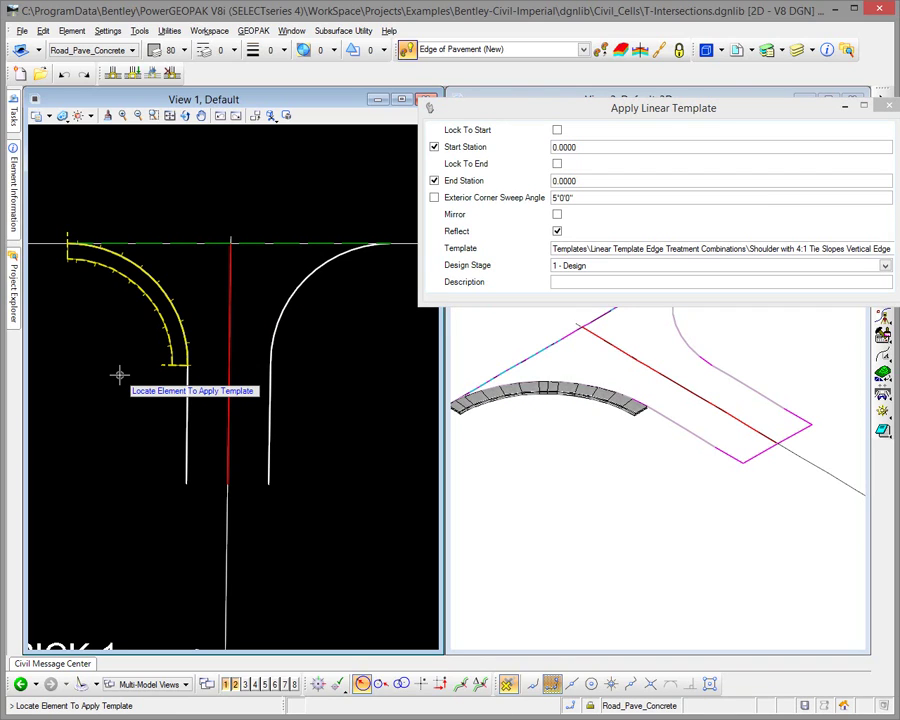
# Apply the shoulder template along the left straight pavement edge from station 0+00.00 to 0+70.00, on the outer side, with a 5° sweep angle.
pyautogui.click(186, 407)
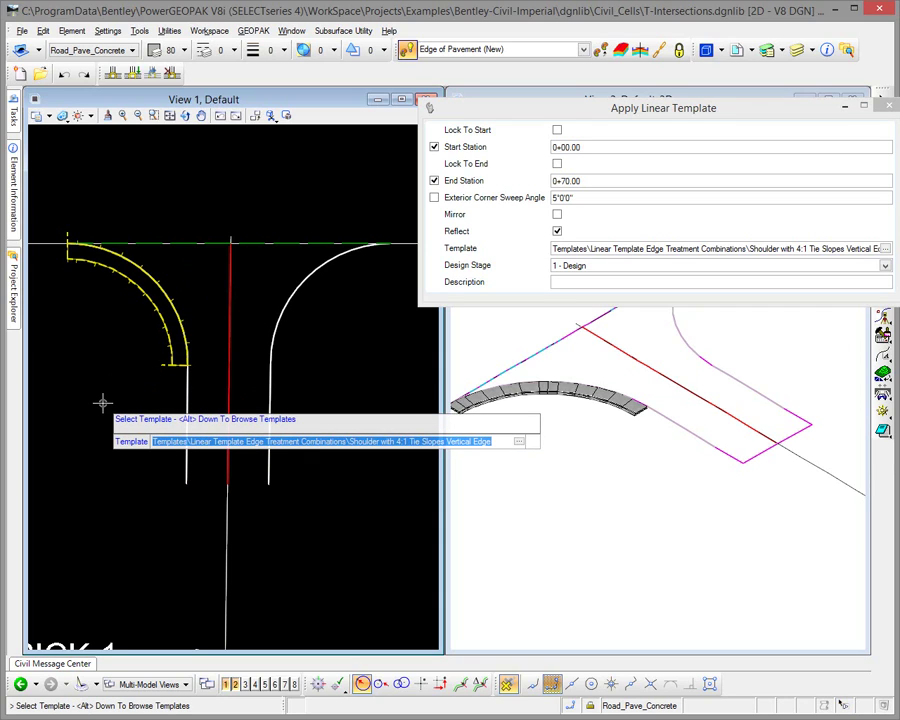
pyautogui.press('Return')
pyautogui.press('Return')
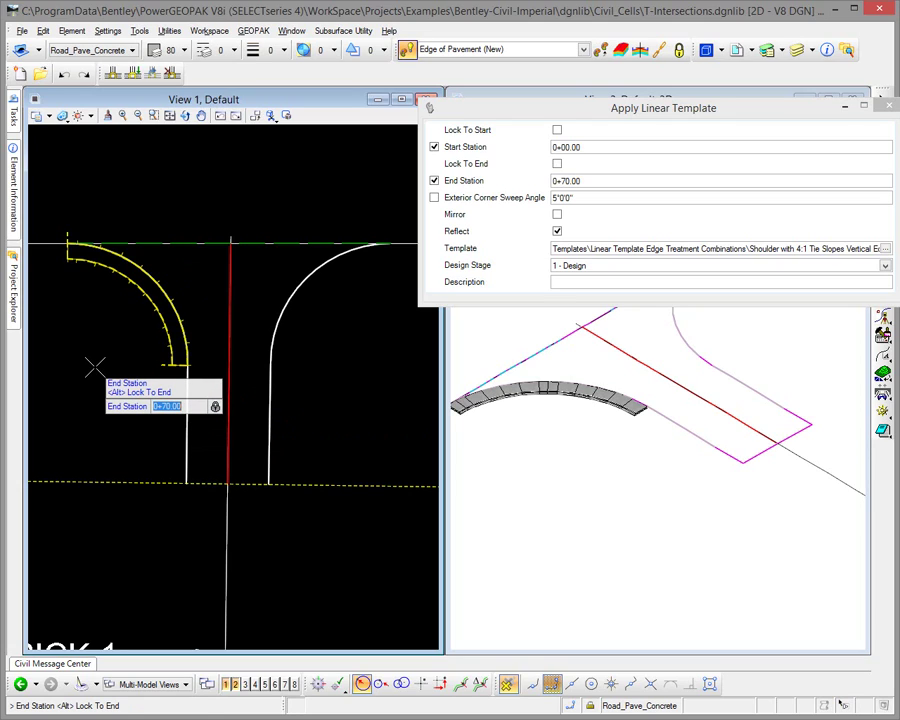
pyautogui.press('Return')
pyautogui.click(86, 393)
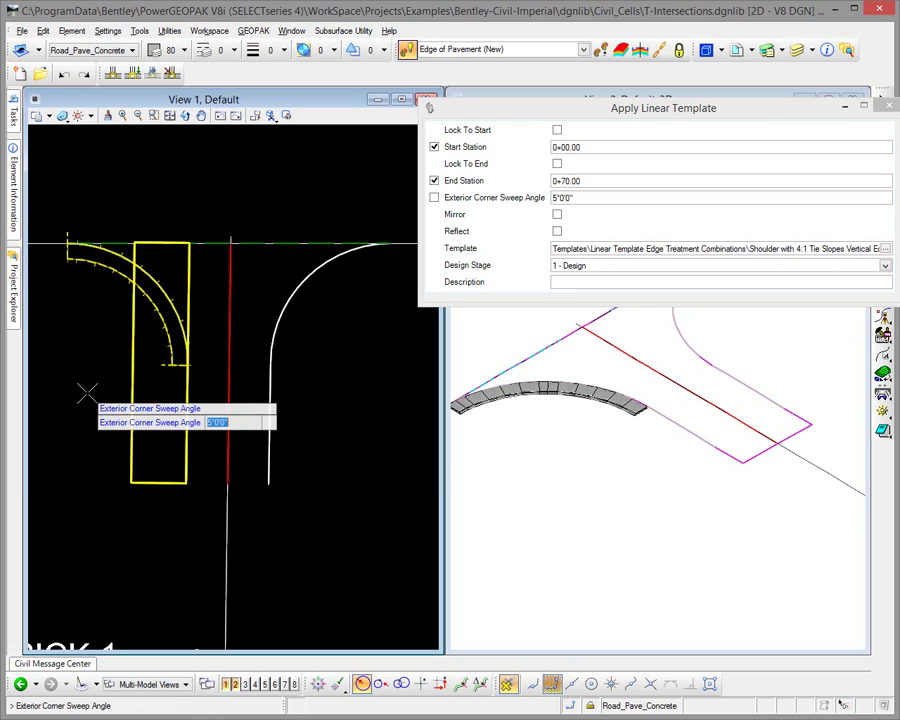
pyautogui.press('Return')
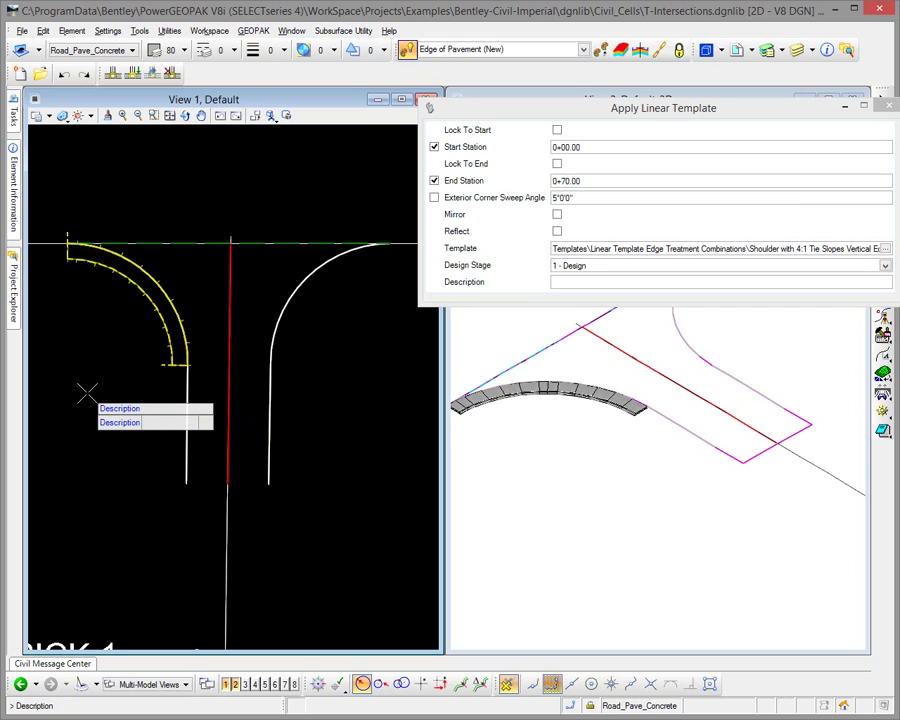
pyautogui.press('Return')
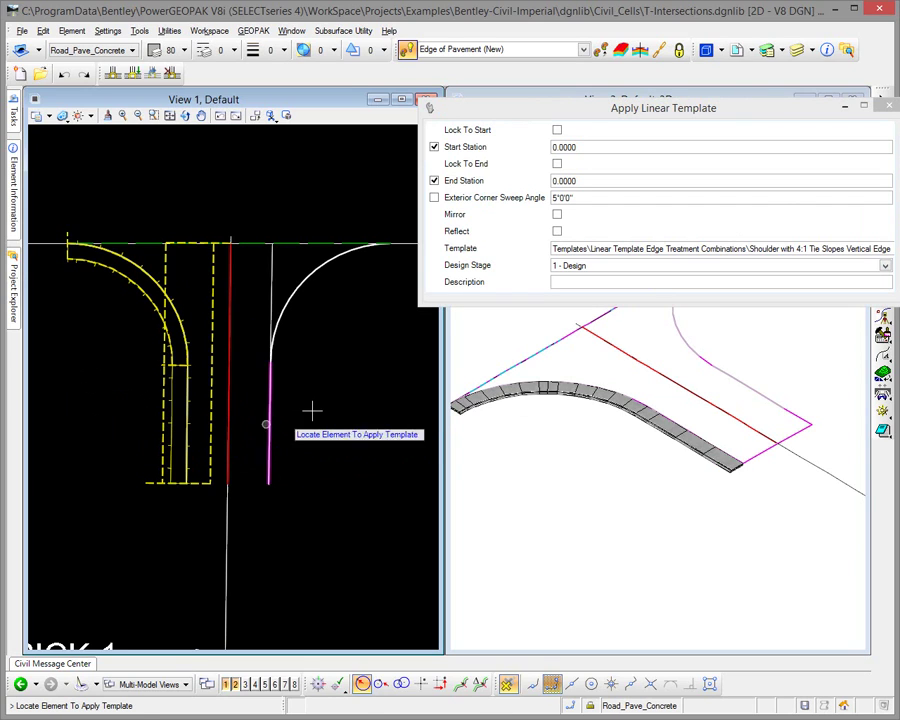
# Apply the same shoulder template to the right straight pavement edge from station 0+00.00 to 0+70.00, reflected to the outer side.
pyautogui.click(269, 413)
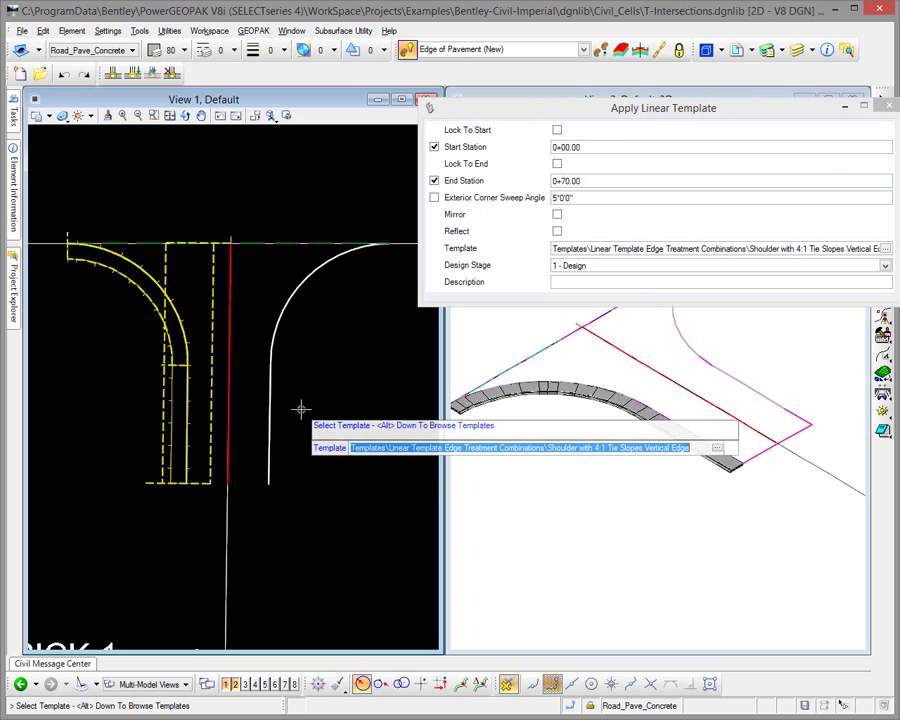
pyautogui.press('Return')
pyautogui.press('Return')
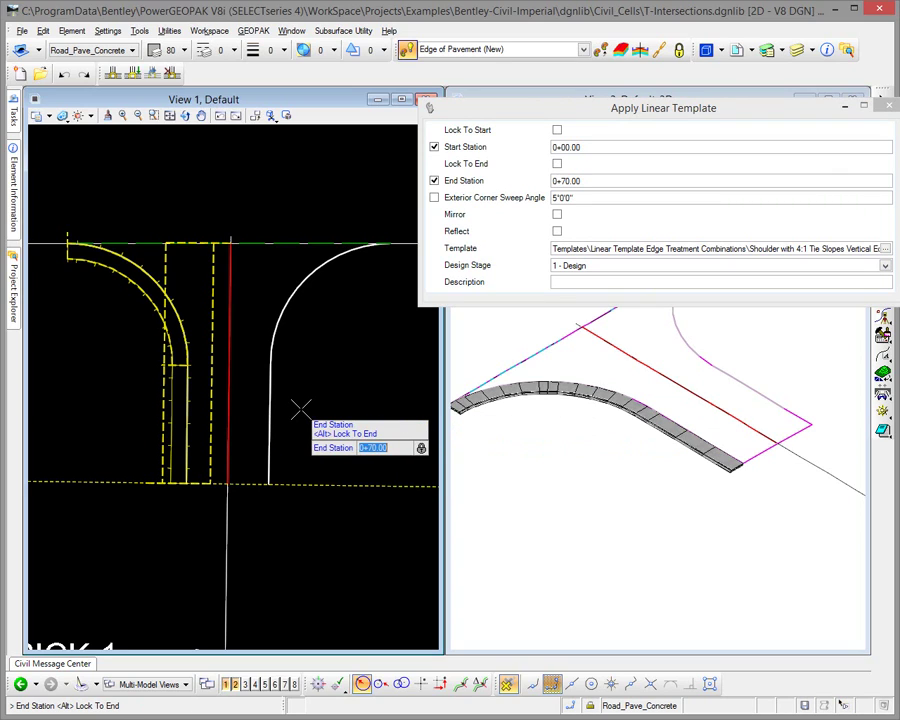
pyautogui.press('Return')
pyautogui.click(301, 409)
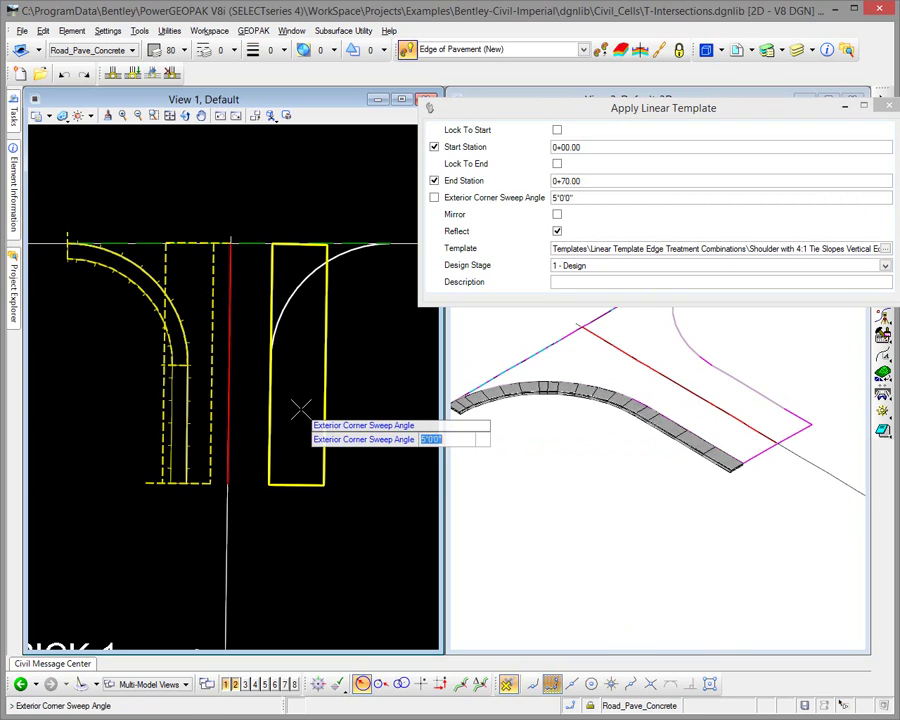
pyautogui.press('Return')
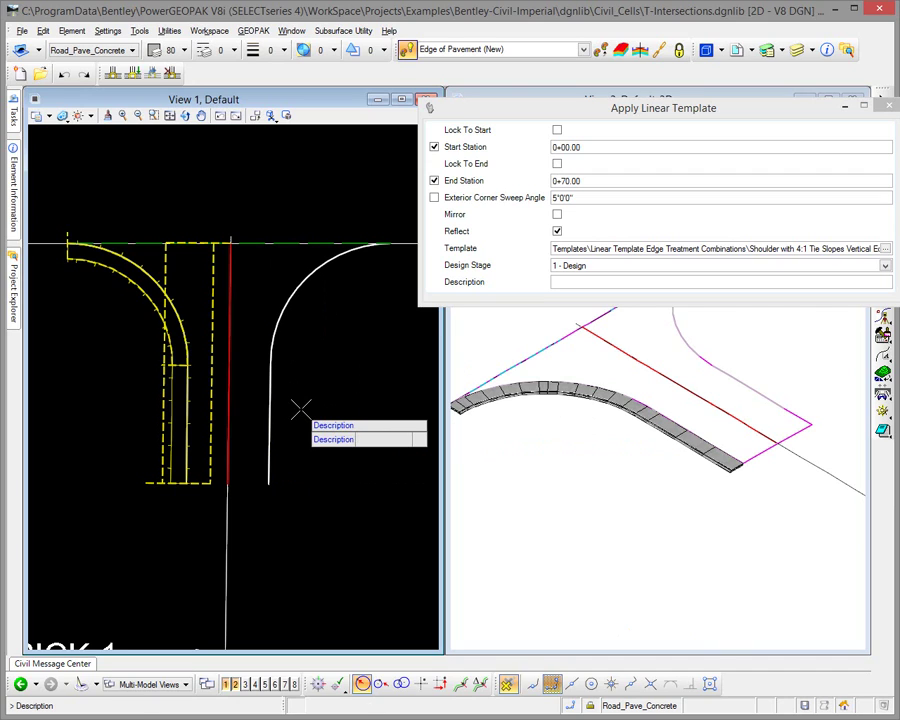
pyautogui.press('Return')
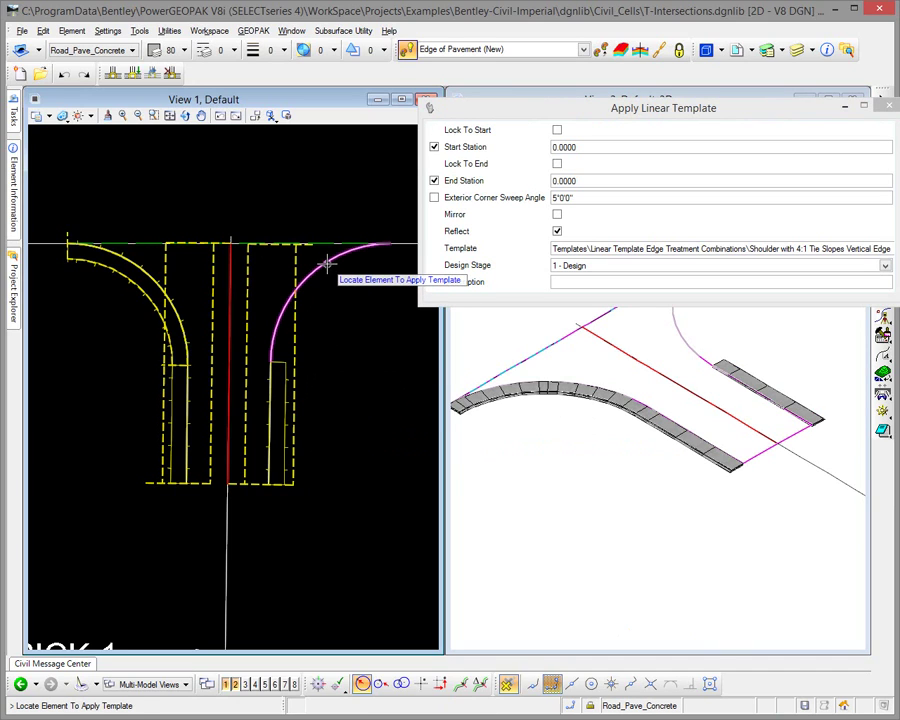
# Apply the shoulder template to the right curb return fillet from station 0+00.00 to 0+54.47 on the outer side and end the command.
pyautogui.click(336, 315)
pyautogui.press('Return')
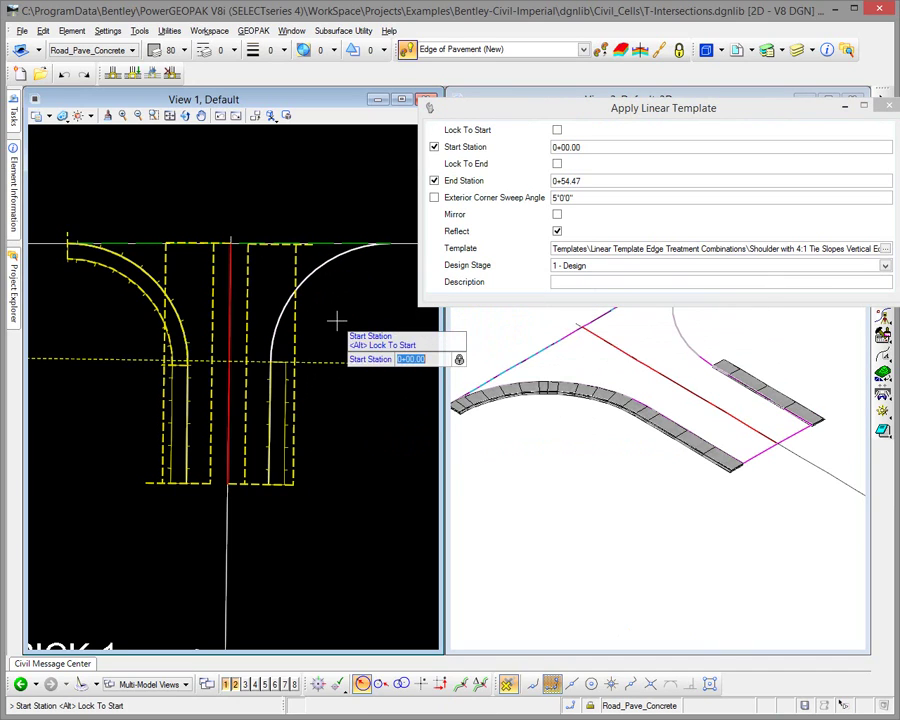
pyautogui.press('Return')
pyautogui.press('Return')
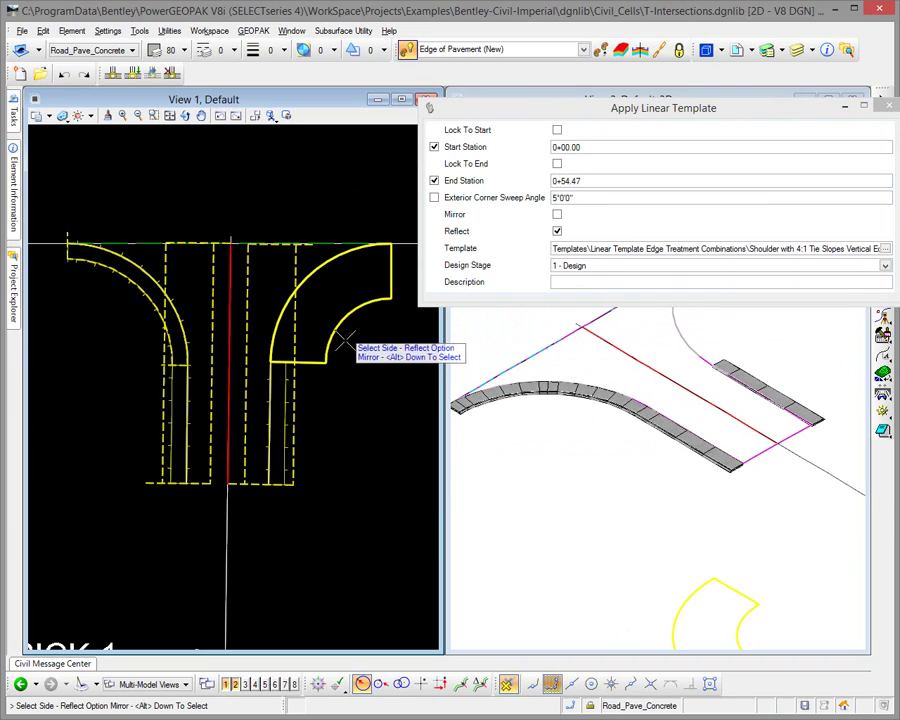
pyautogui.click(344, 342)
pyautogui.press('Return')
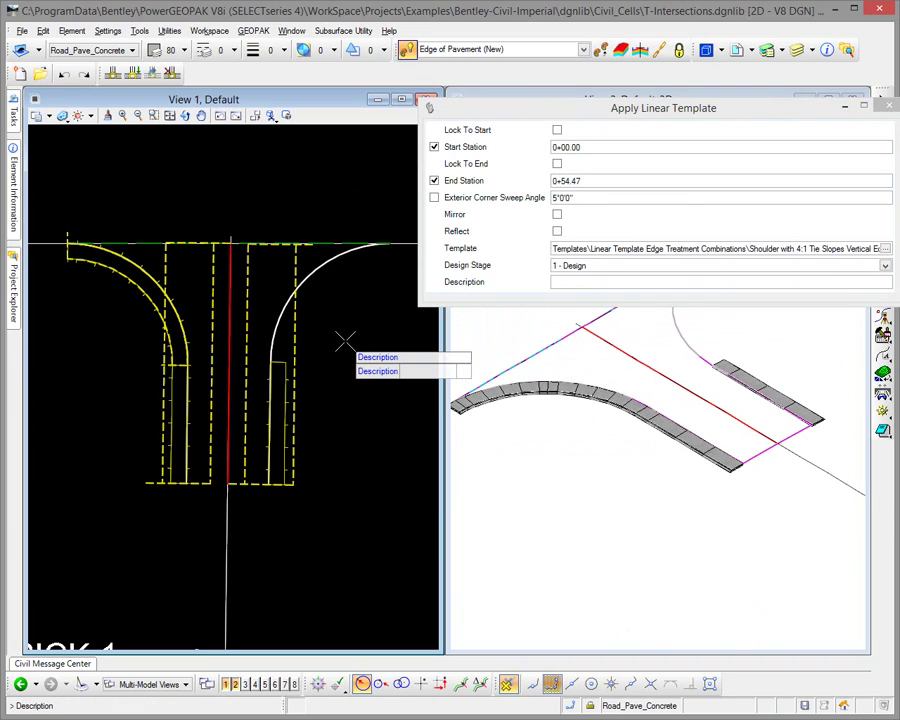
pyautogui.press('Return')
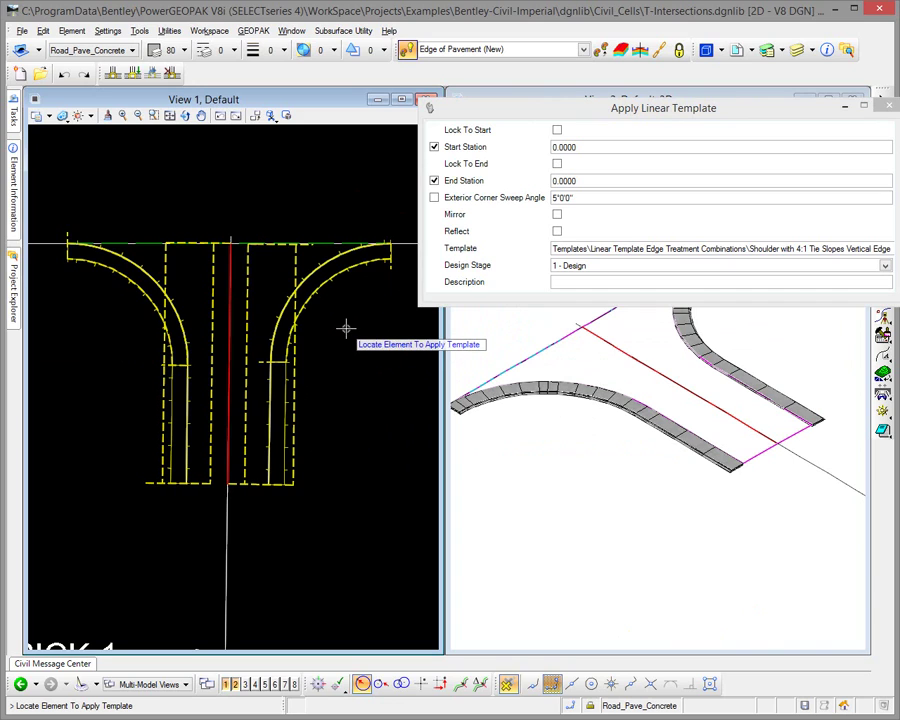
pyautogui.press('Escape')
# Examine the shoulder ends and their edge against the pavement boundary in the 3D model.
pyautogui.scroll(4, 756, 480)
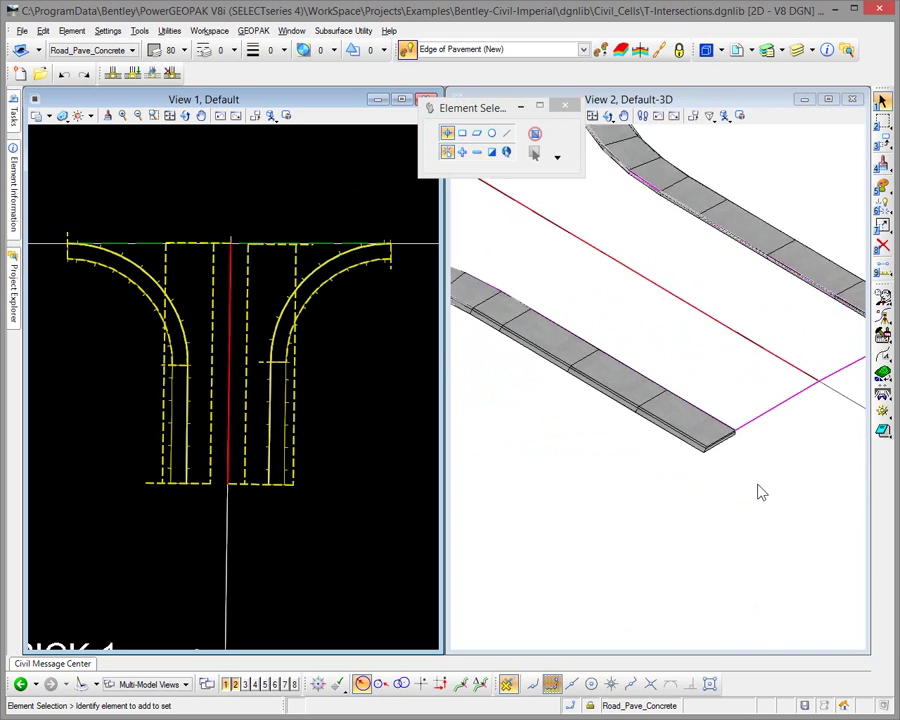
pyautogui.scroll(3, 727, 460)
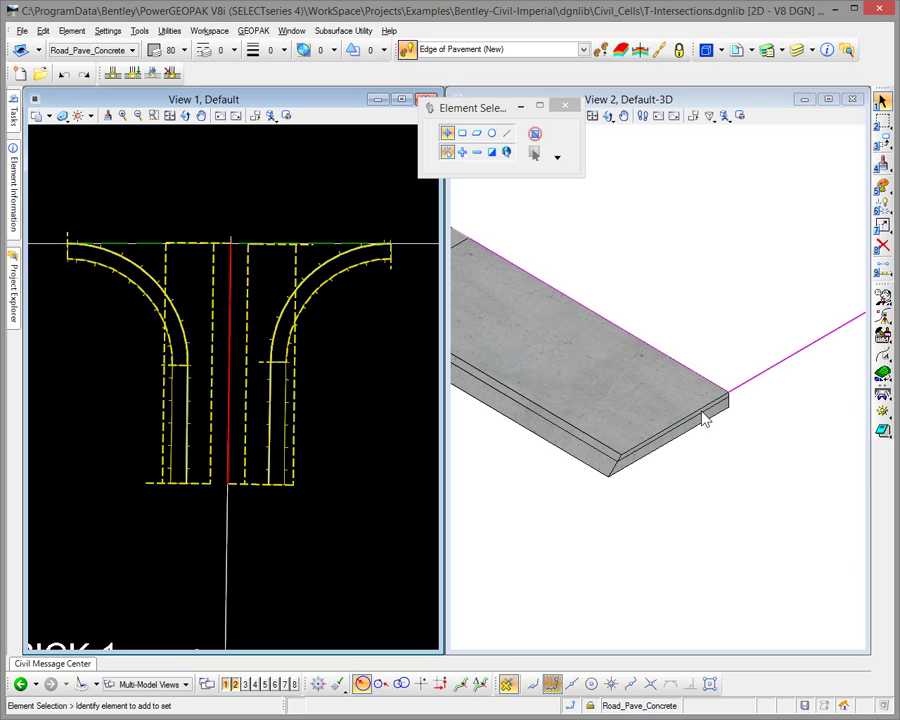
pyautogui.scroll(-2, 703, 418)
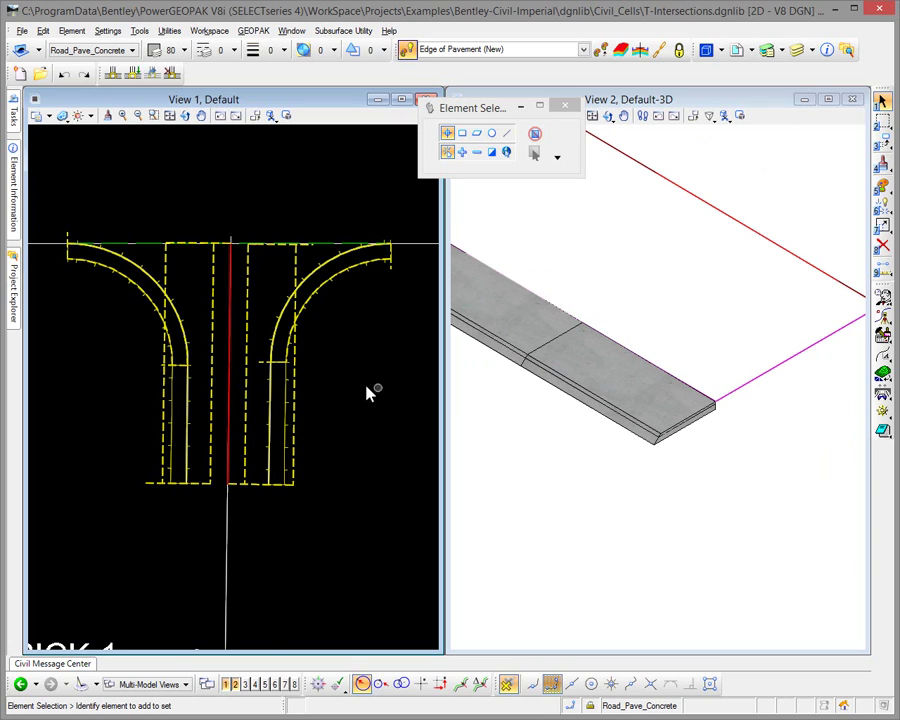
pyautogui.scroll(-4, 362, 388)
pyautogui.scroll(4, 360, 390)
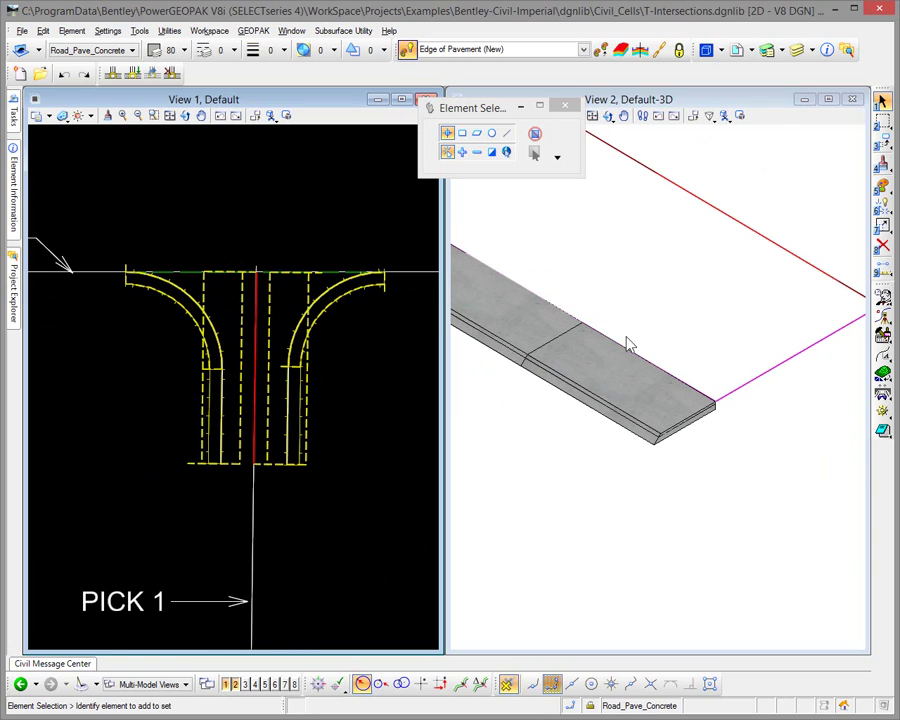
pyautogui.scroll(-3, 625, 316)
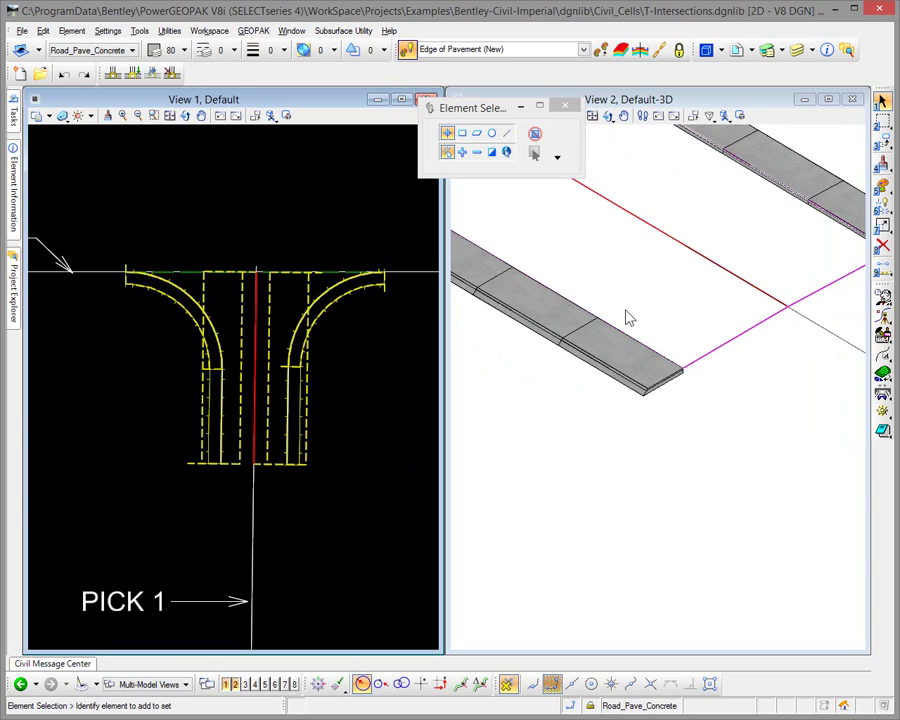
pyautogui.moveTo(568, 368); pyautogui.dragTo(664, 497, button='middle')
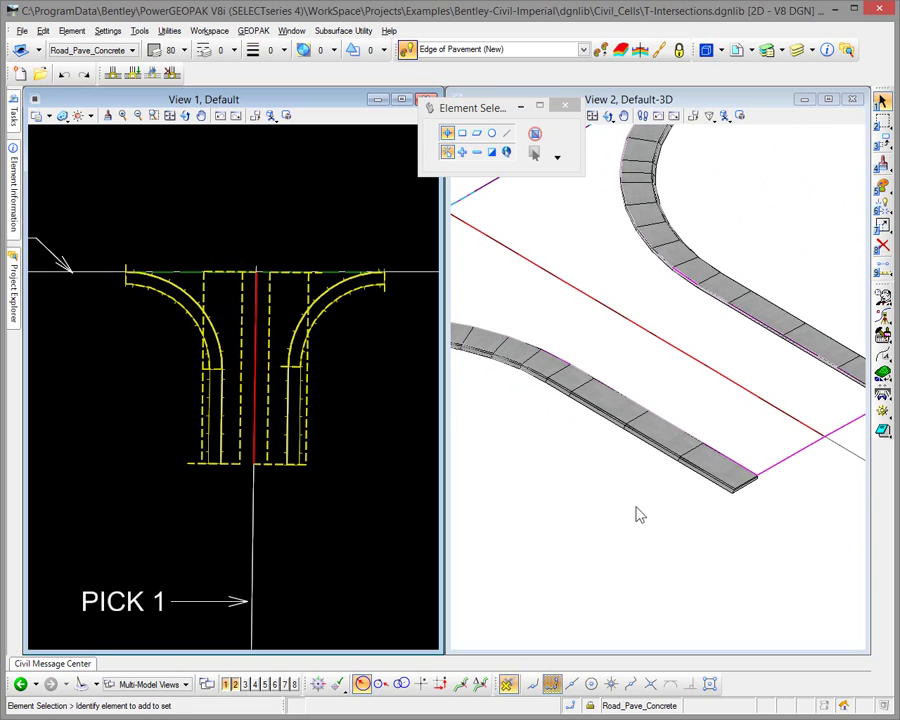
pyautogui.moveTo(634, 512); pyautogui.dragTo(563, 497, button='middle')
pyautogui.click(563, 497)
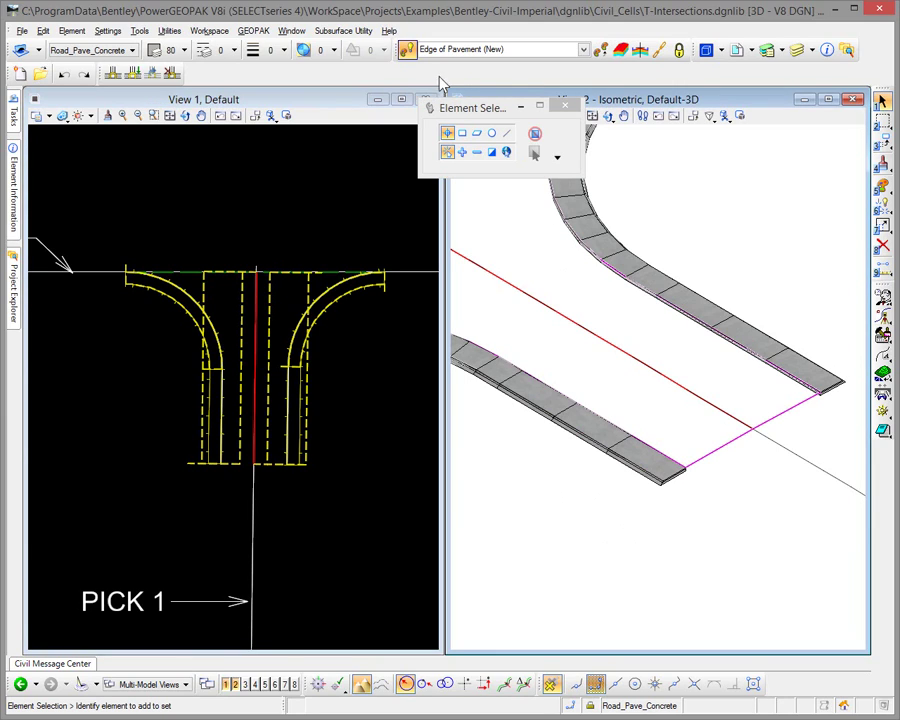
# Start a surface template on the Basic T Intersection terrain model and choose Asphalt Pavement 2 Lane w/ Agg Base Asphalt Shoulder from A3 Shoulders Agg Base.
pyautogui.click(730, 448)
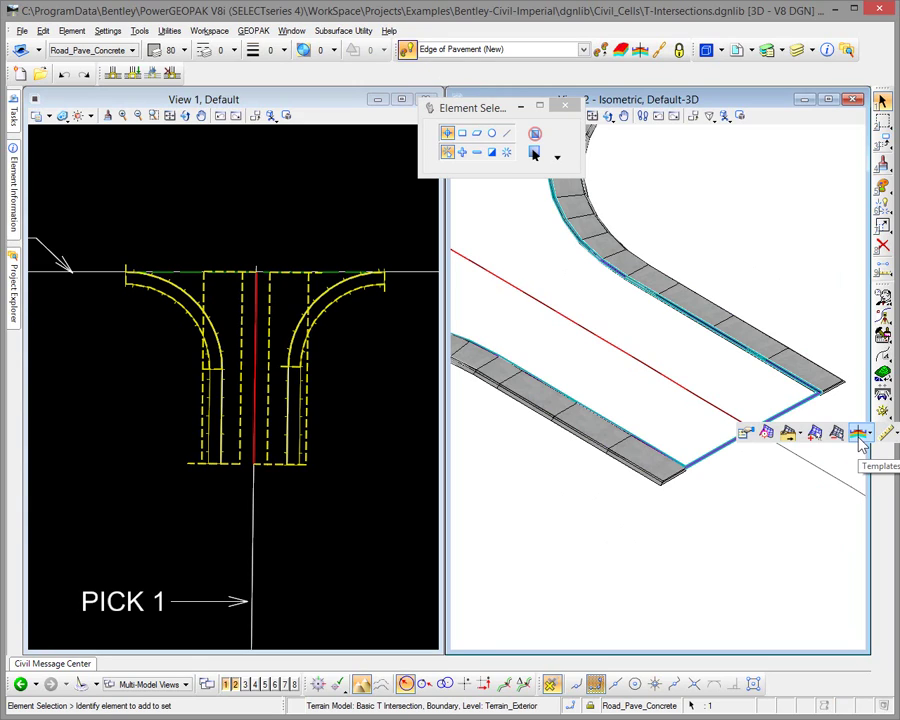
pyautogui.moveTo(861, 445)
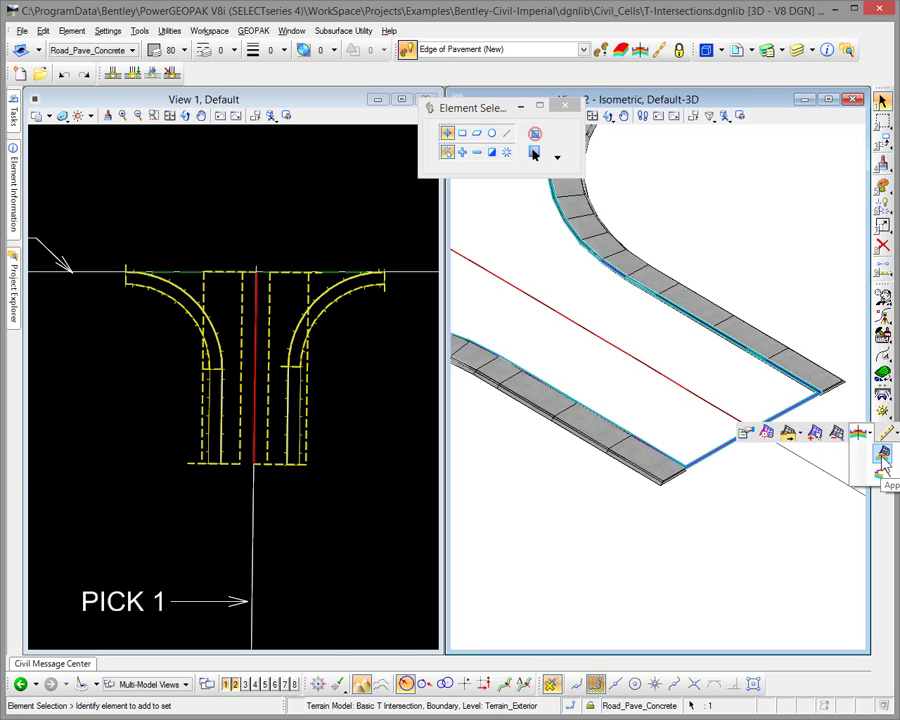
pyautogui.click(882, 453)
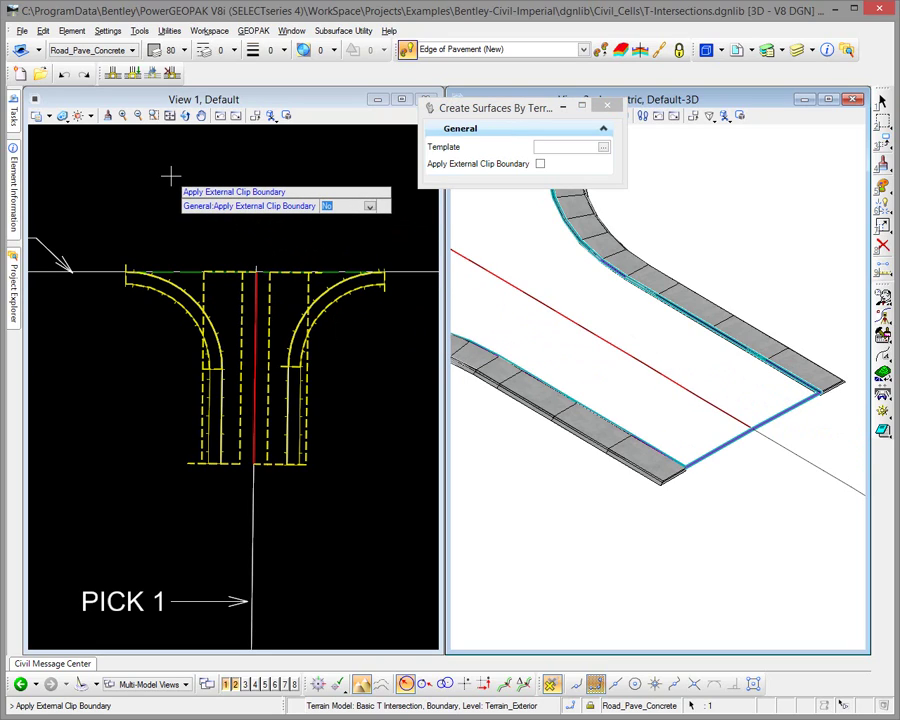
pyautogui.rightClick(170, 176)
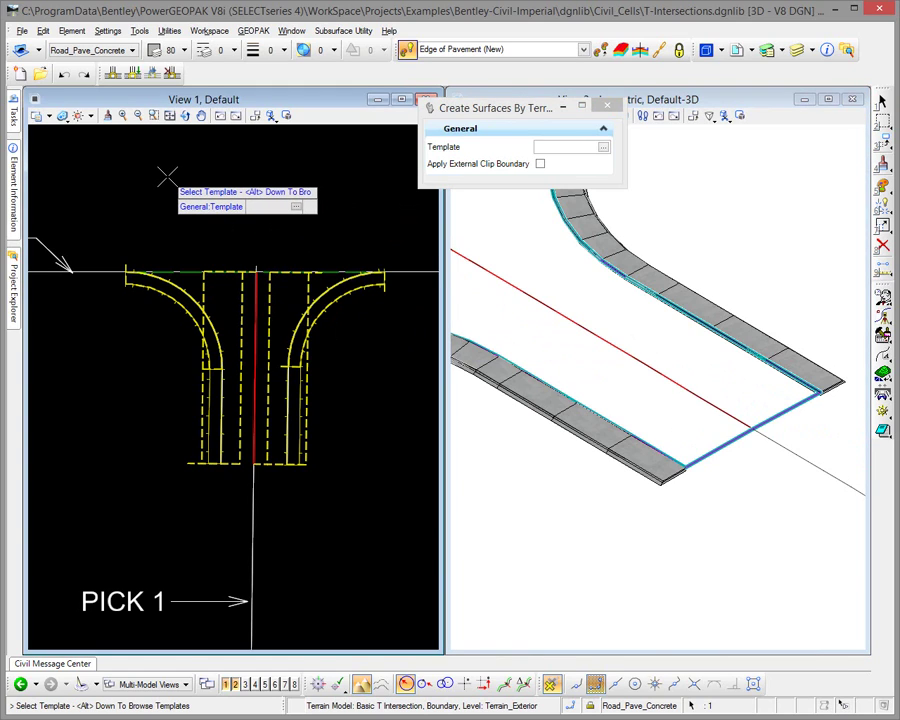
pyautogui.hotkey('alt', 'Down')
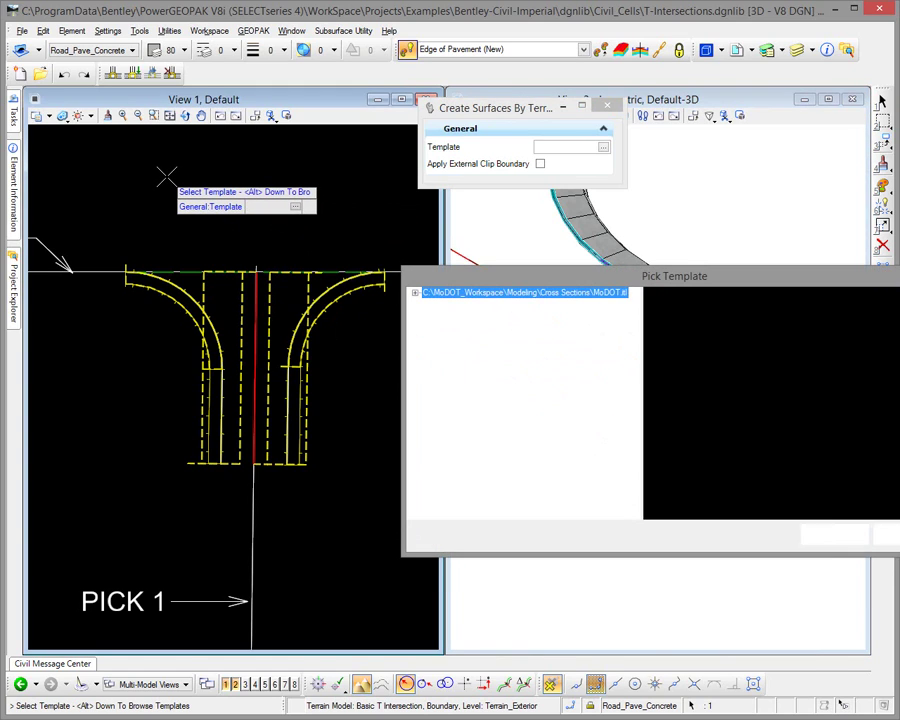
pyautogui.moveTo(490, 283); pyautogui.dragTo(315, 210)
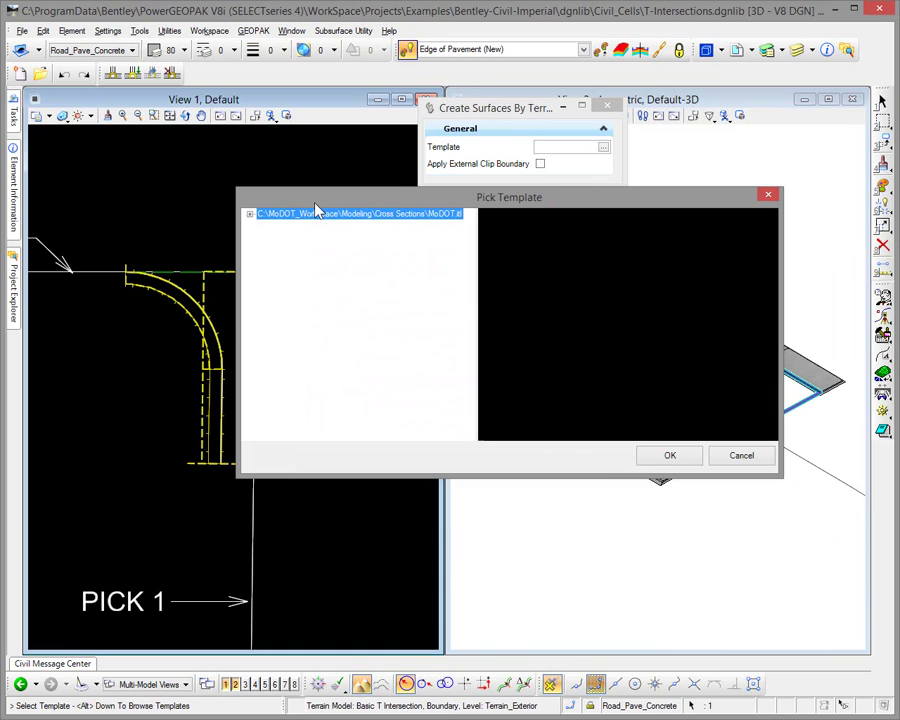
pyautogui.click(250, 214)
pyautogui.click(263, 248)
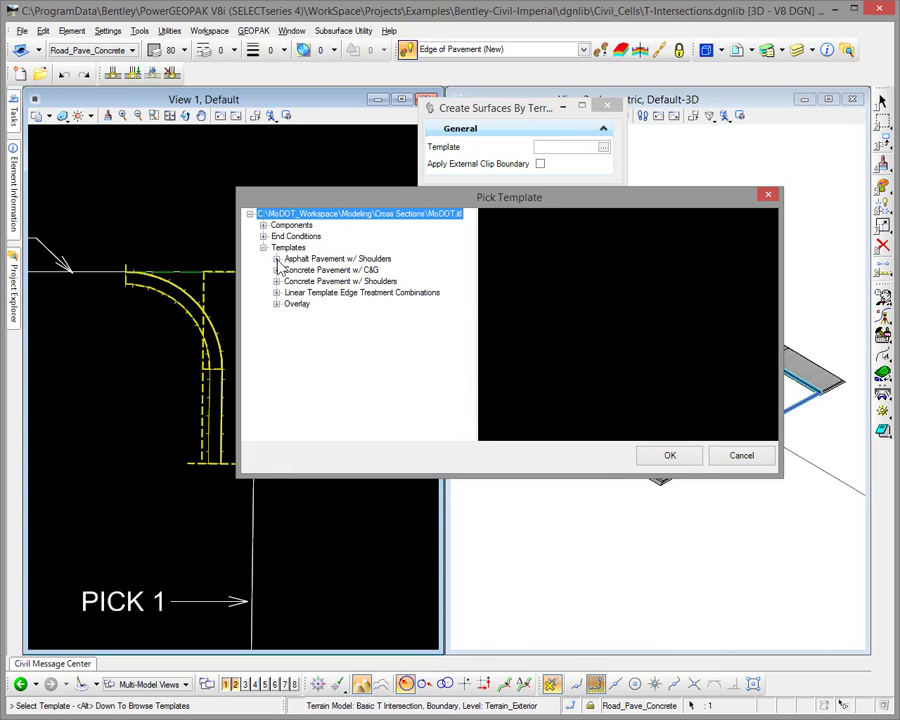
pyautogui.click(277, 260)
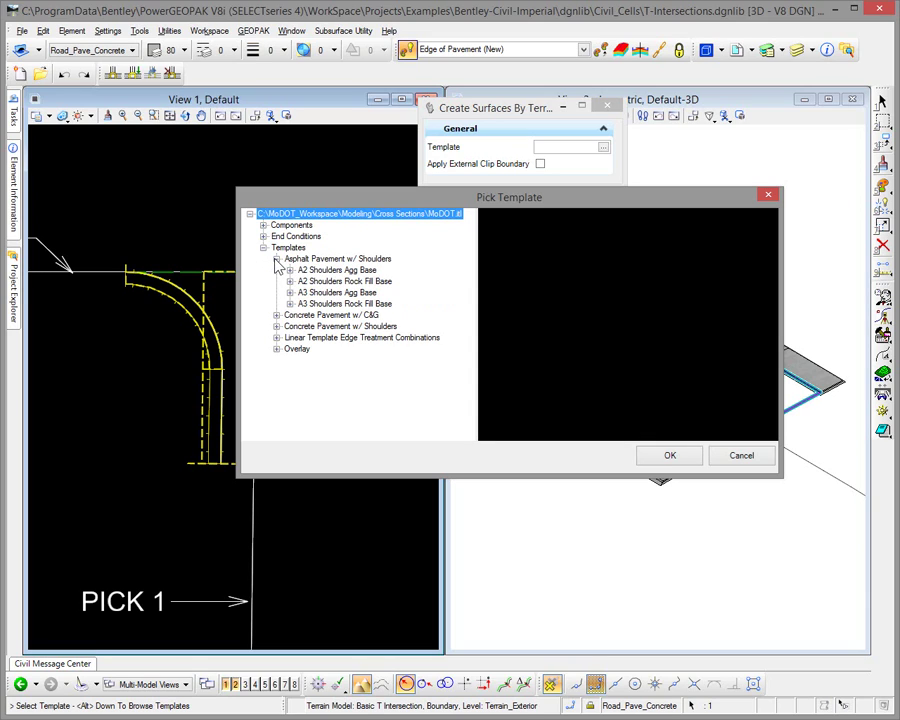
pyautogui.click(289, 293)
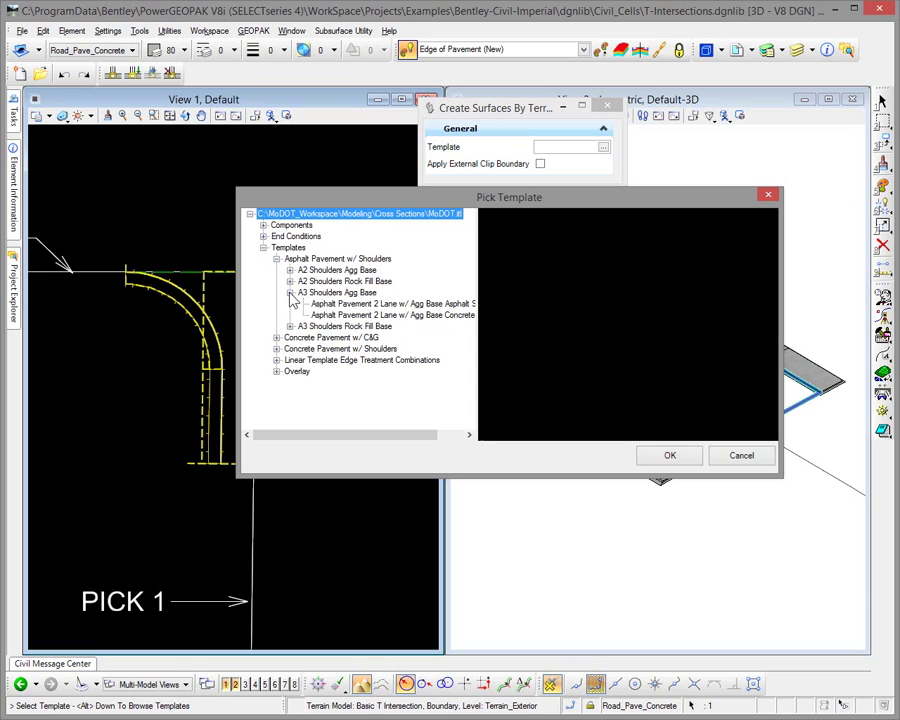
pyautogui.click(321, 304)
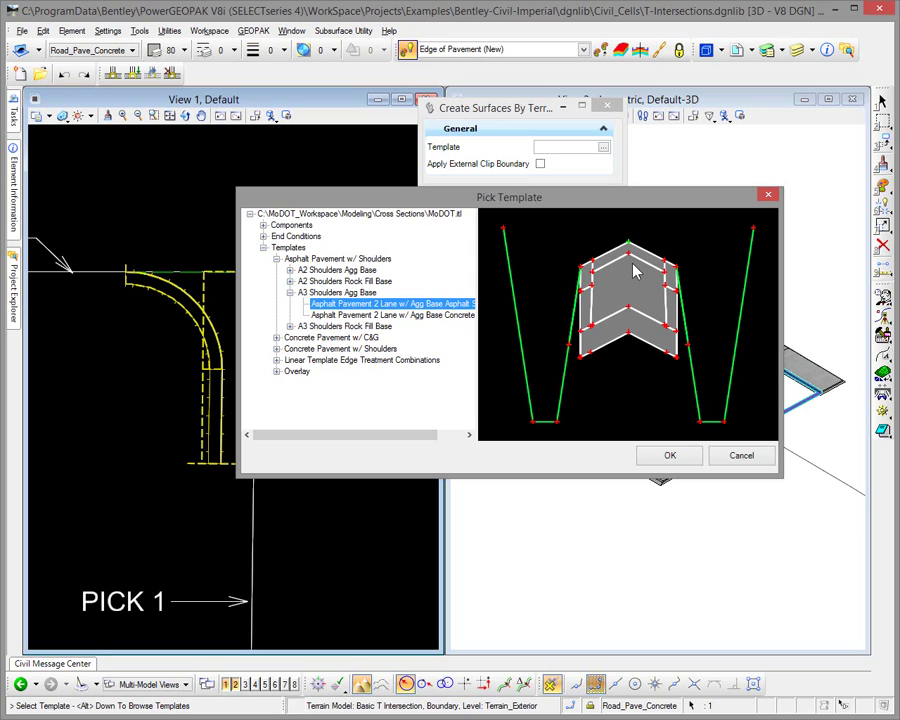
pyautogui.click(669, 456)
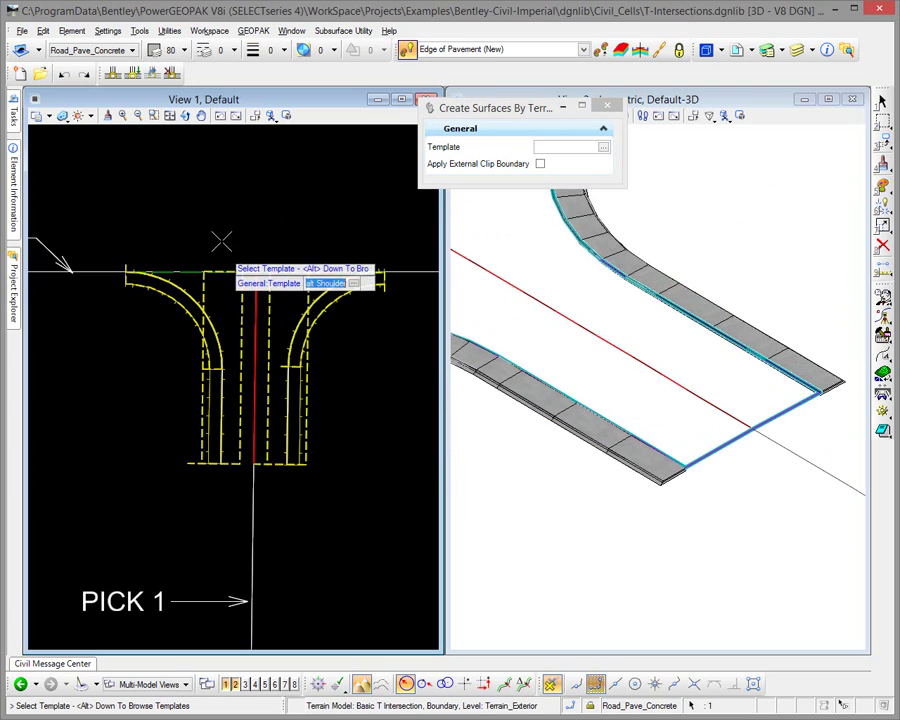
# Create the pavement surface on the intersection terrain without an external clip boundary and inspect its corner where it meets the shoulder.
pyautogui.click(178, 195)
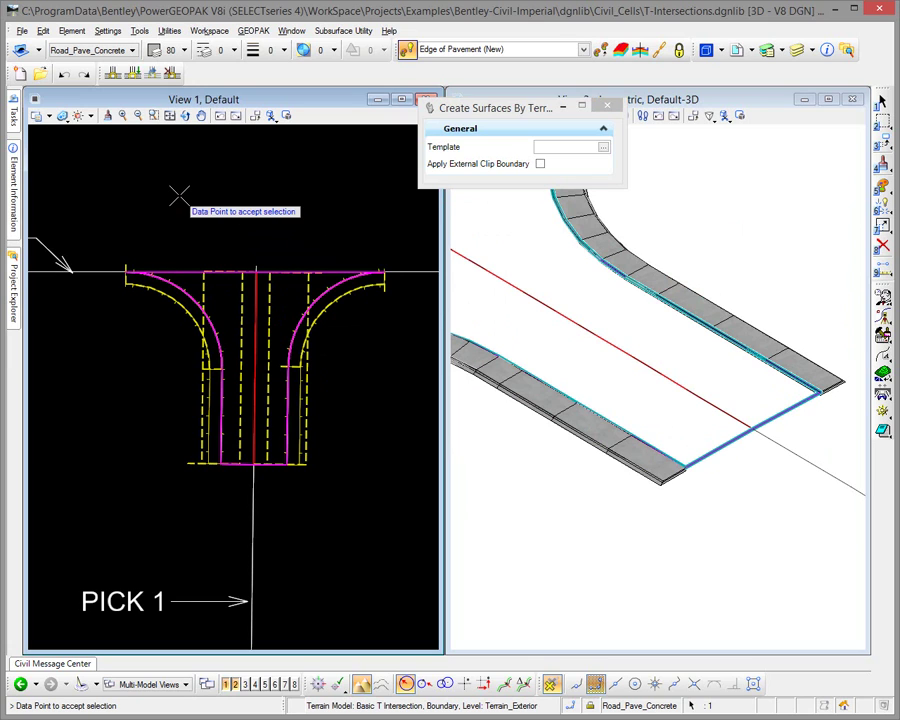
pyautogui.click(178, 195)
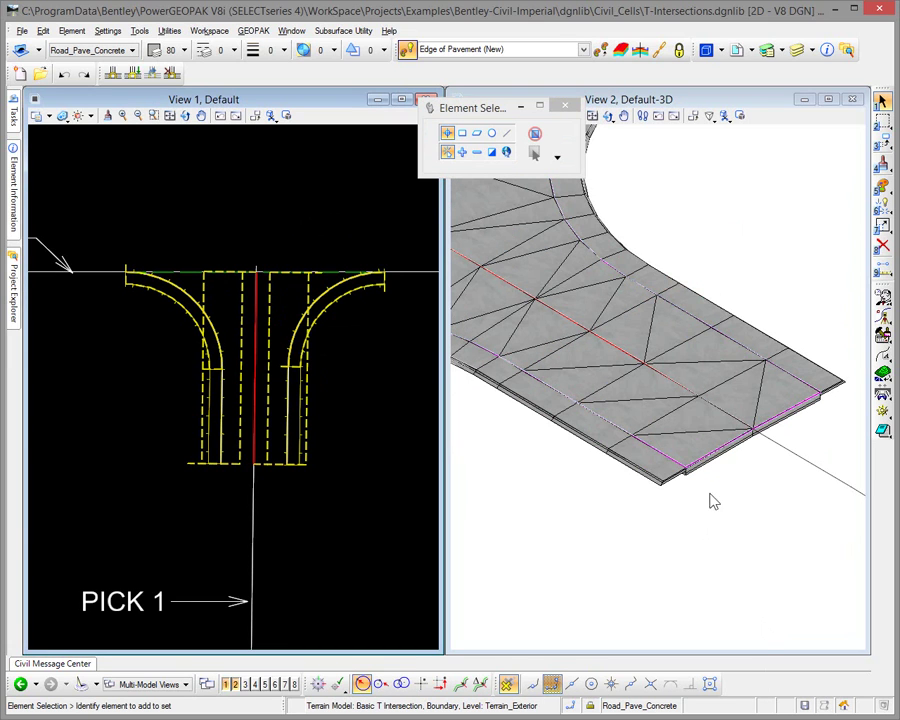
pyautogui.scroll(5, 712, 502)
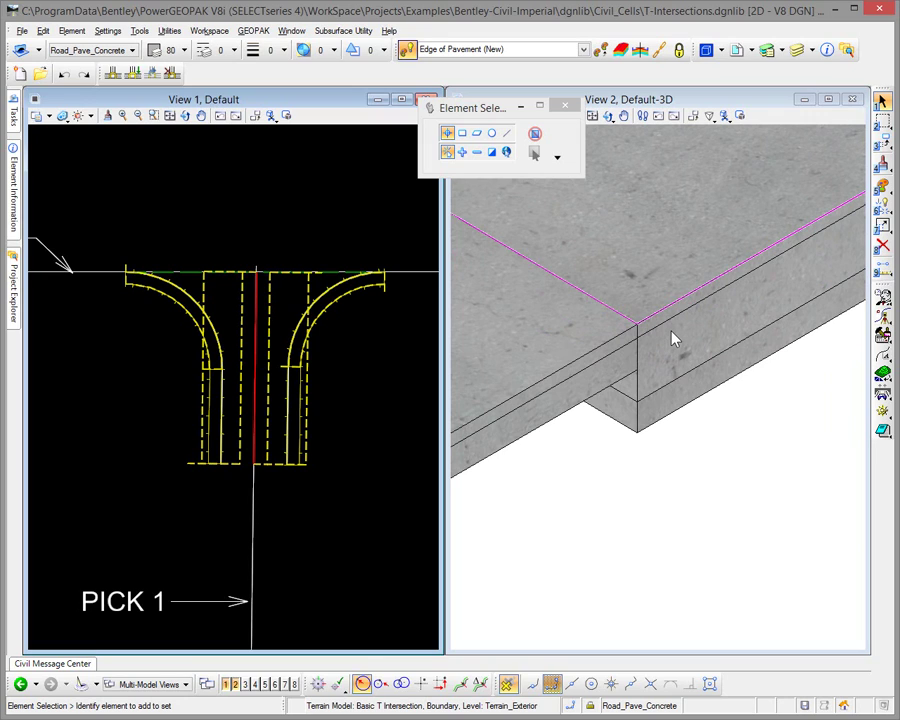
# Start creating a civil cell from the Basic "T" intersection and name the cell Basic Tee.
pyautogui.scroll(-5, 672, 337)
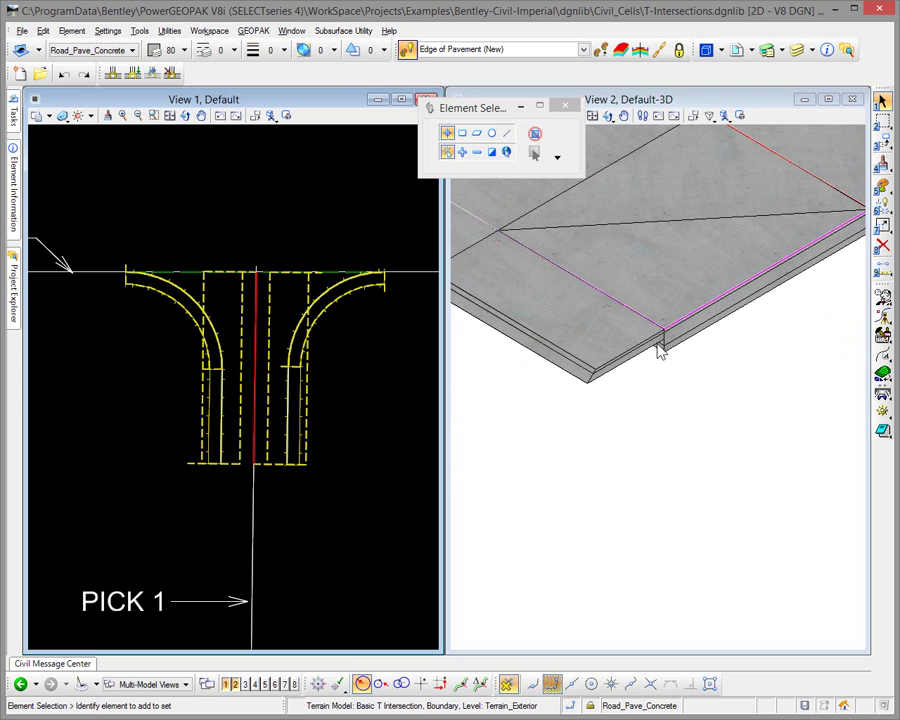
pyautogui.scroll(-1, 656, 348)
pyautogui.scroll(-2, 656, 348)
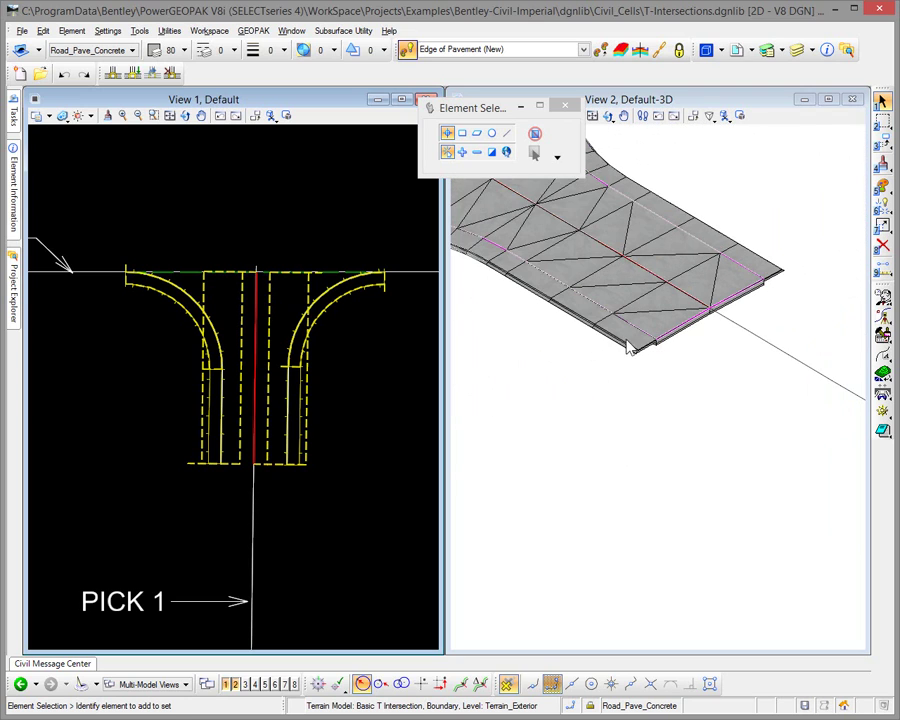
pyautogui.moveTo(627, 345); pyautogui.dragTo(740, 530, button='middle')
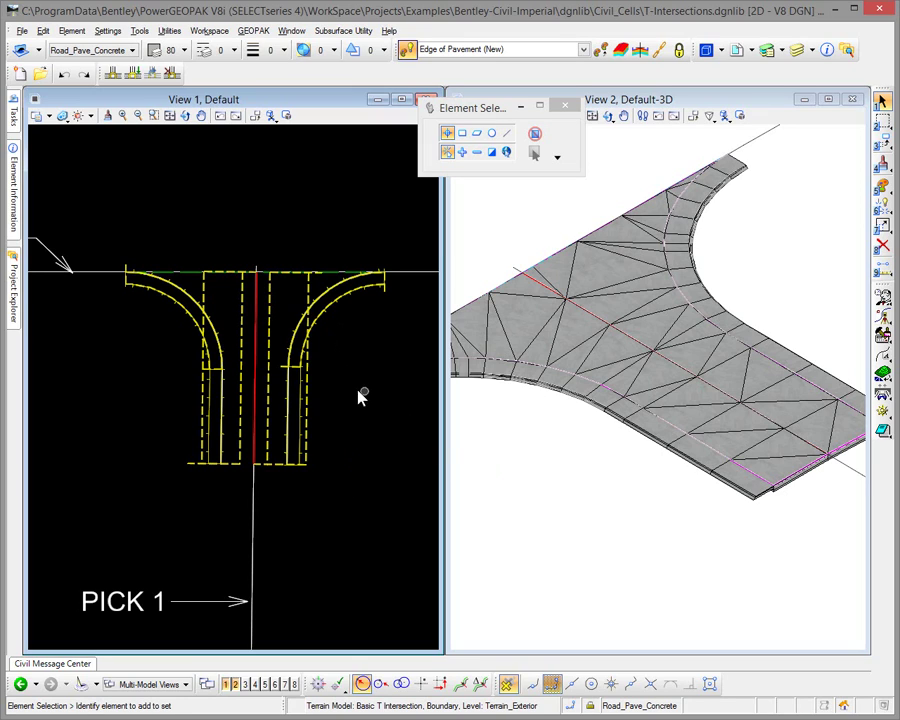
pyautogui.scroll(-2, 356, 394)
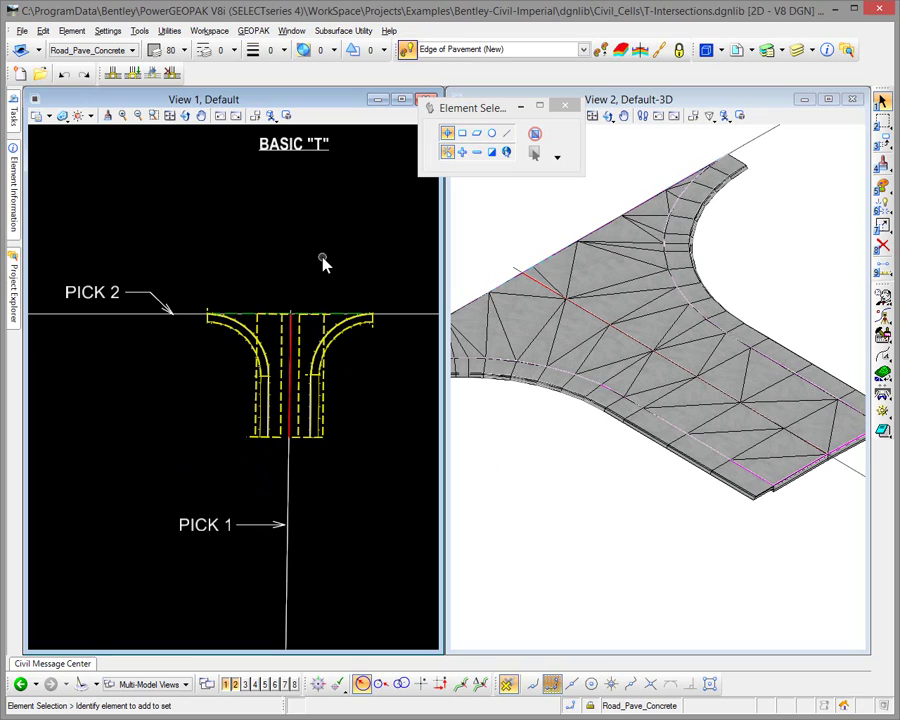
pyautogui.click(113, 74)
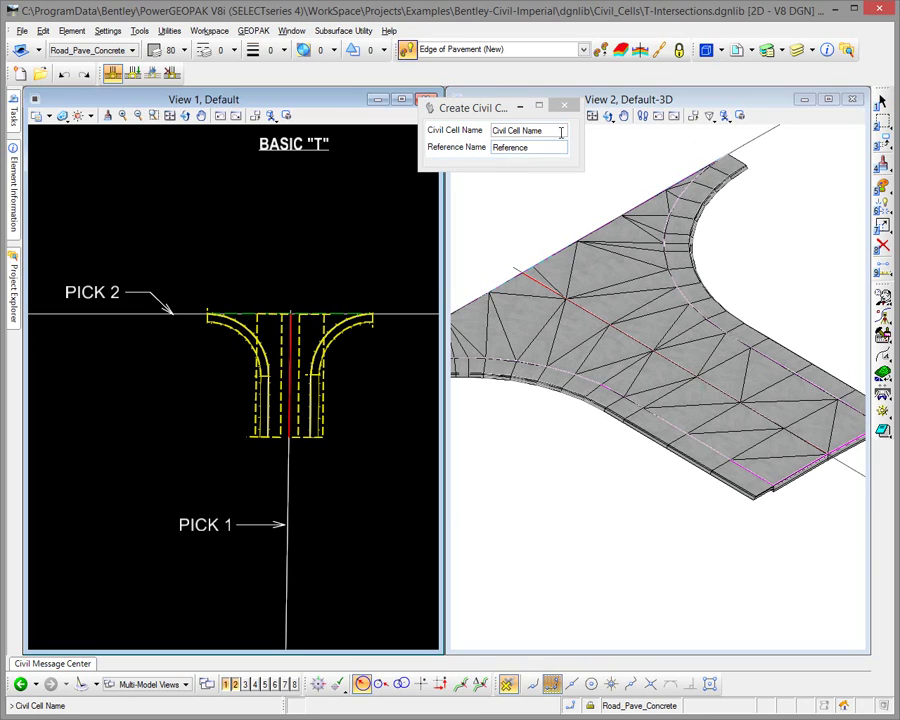
pyautogui.click(561, 131)
pyautogui.write('Ba')
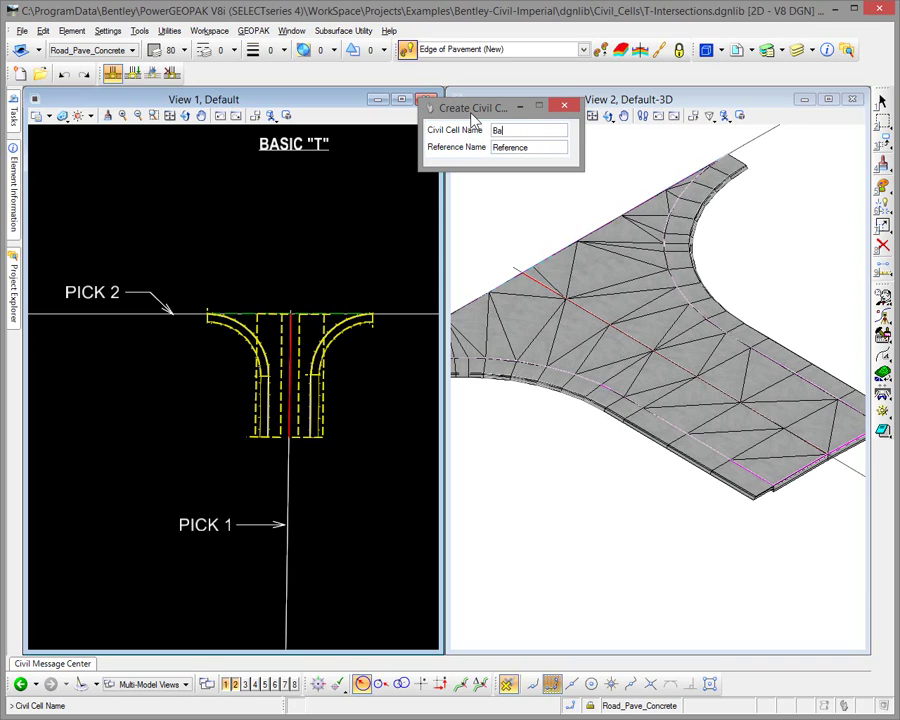
pyautogui.write('sic Tee')
pyautogui.press('Tab')
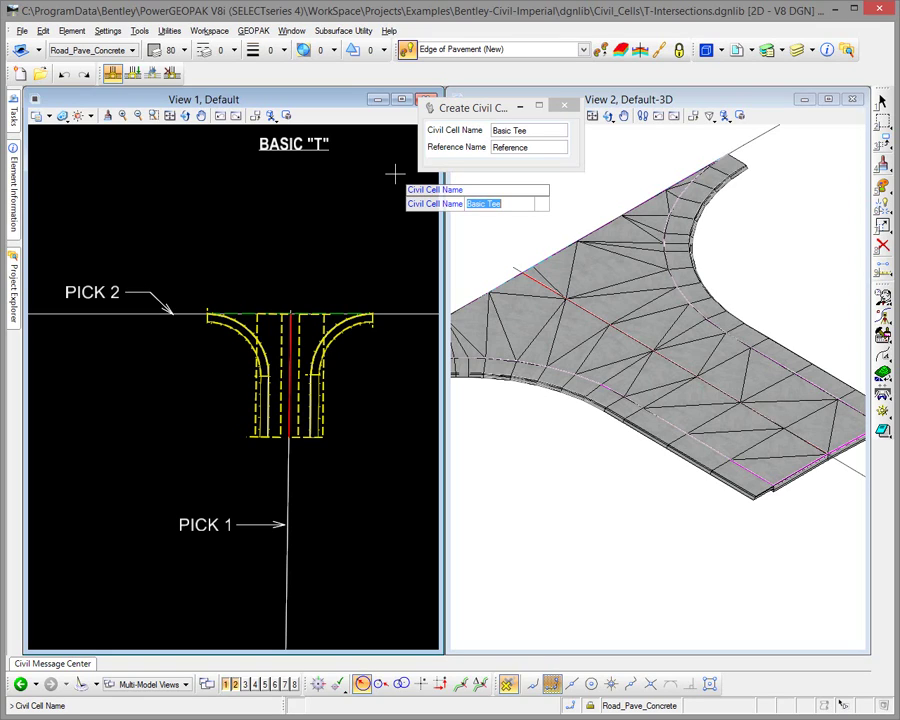
# Enter Secondary Rd CL as the reference name and accept the civil cell name.
pyautogui.doubleClick(528, 147)
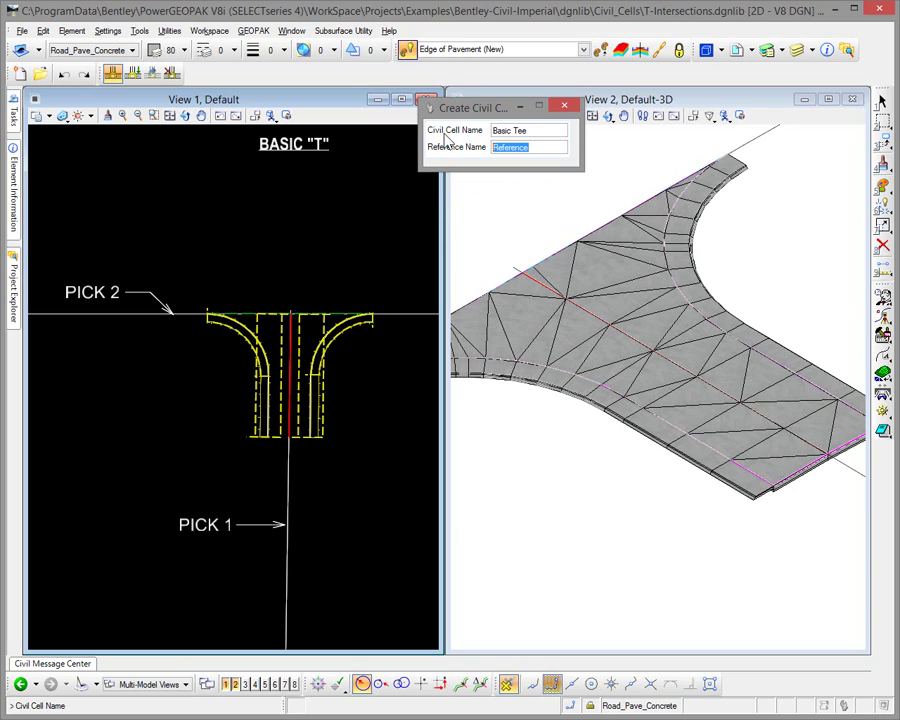
pyautogui.write('Secondary Rd CL')
pyautogui.press('Tab')
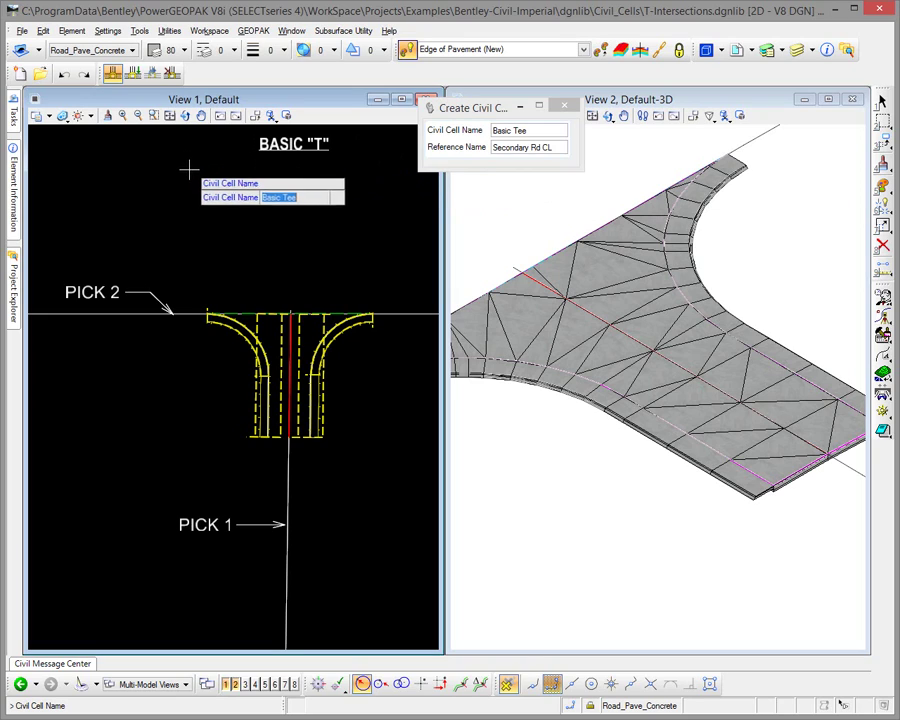
pyautogui.press('Return')
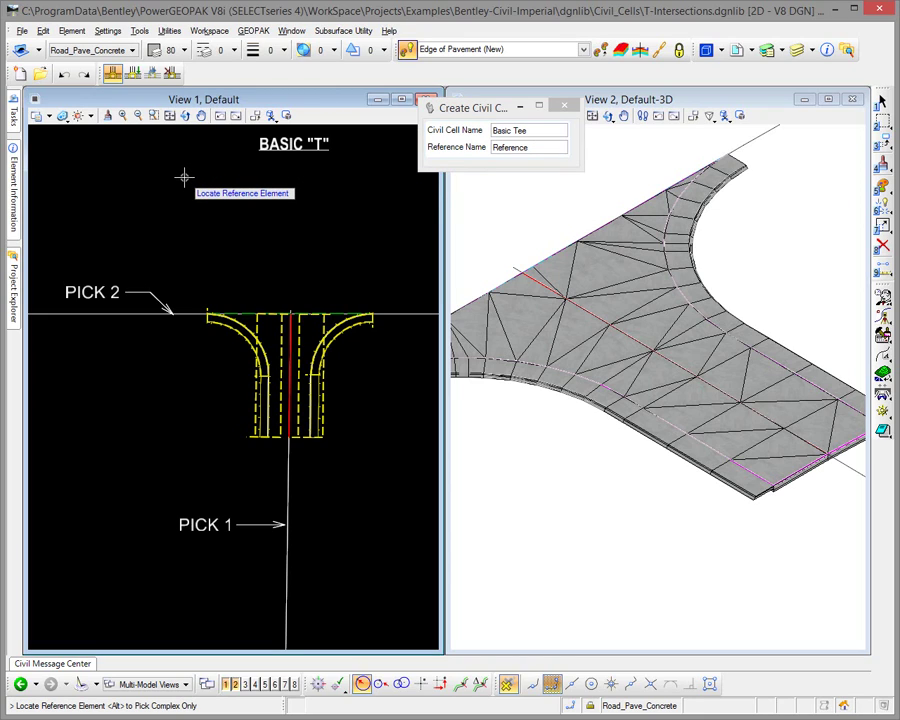
# Re-enter Secondary Rd CL as the name for the first reference element.
pyautogui.doubleClick(538, 147)
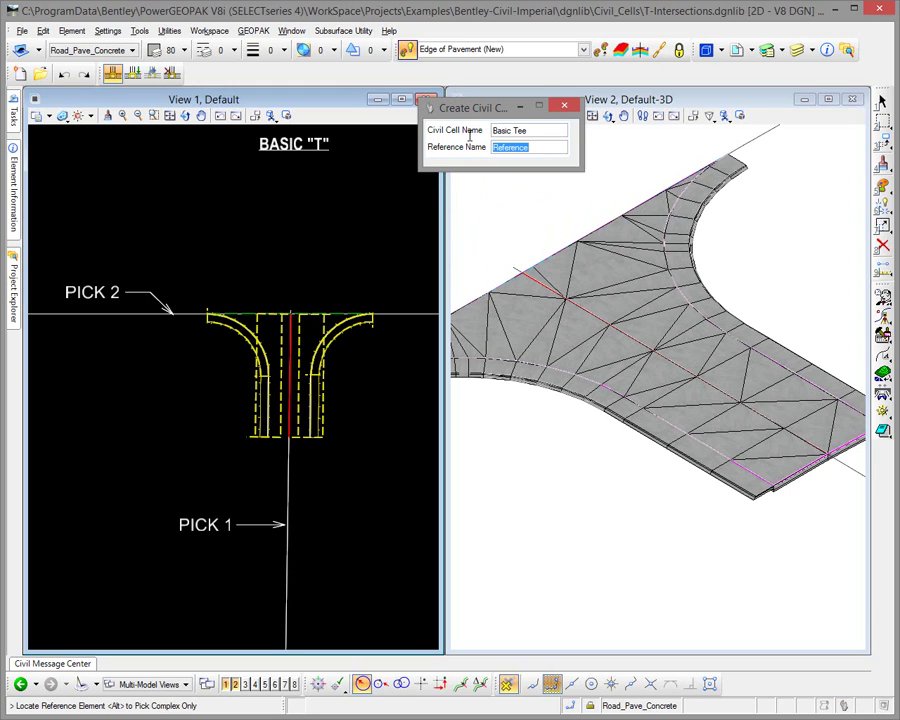
pyautogui.write('Secoin')
pyautogui.press('BackSpace')
pyautogui.press('BackSpace')
pyautogui.write('ndary Rd CL')
pyautogui.press('Tab')
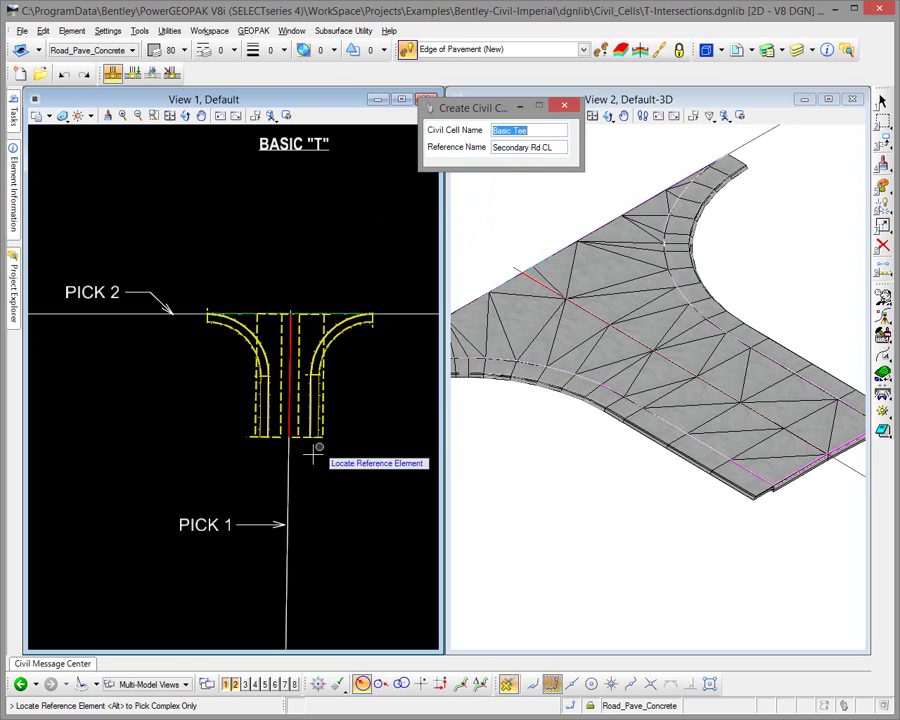
pyautogui.moveTo(301, 461)
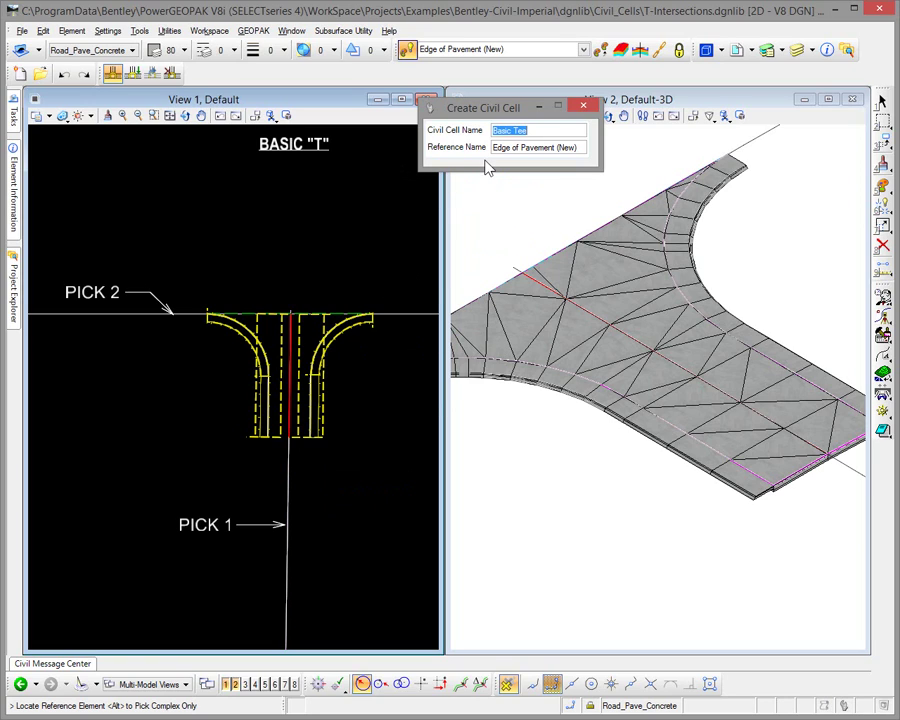
# Turn off the use of the active feature definition and return to the civil cell's reference name.
pyautogui.click(406, 52)
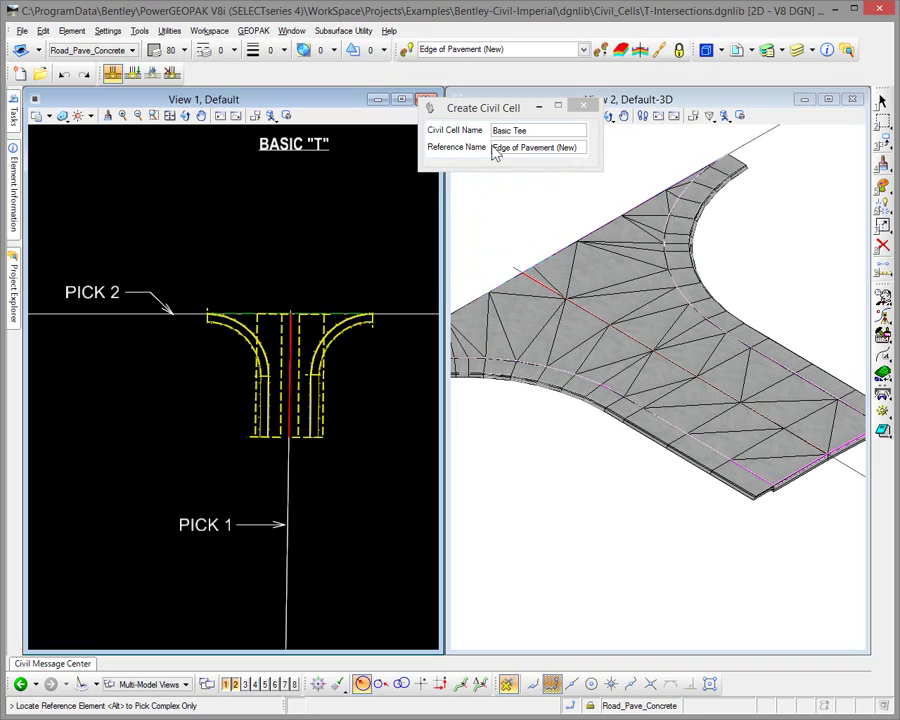
pyautogui.click(580, 147)
pyautogui.click(299, 320)
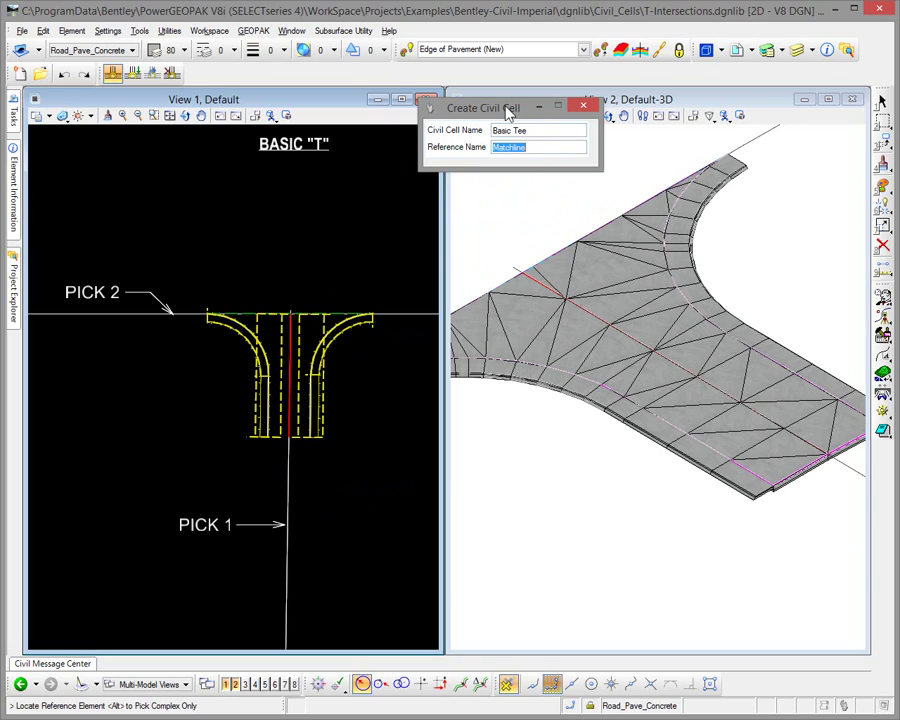
# Name the first reference Secondary Rd CL and pick the secondary road centerline marked PICK 1 as its element.
pyautogui.moveTo(506, 108); pyautogui.dragTo(306, 203)
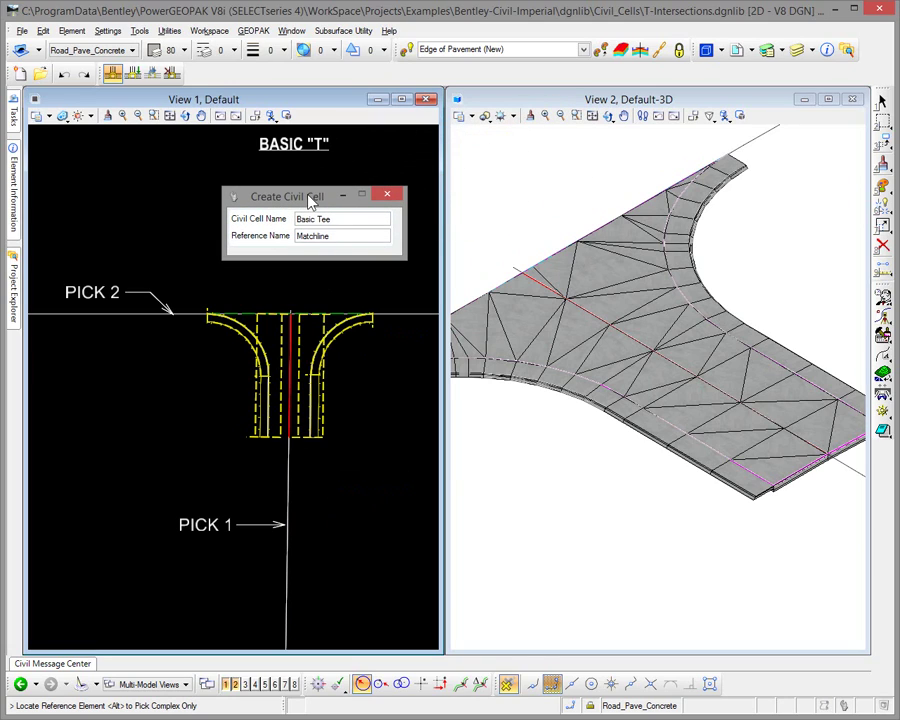
pyautogui.doubleClick(342, 238)
pyautogui.write('Secondary Rd CL')
pyautogui.press('Tab')
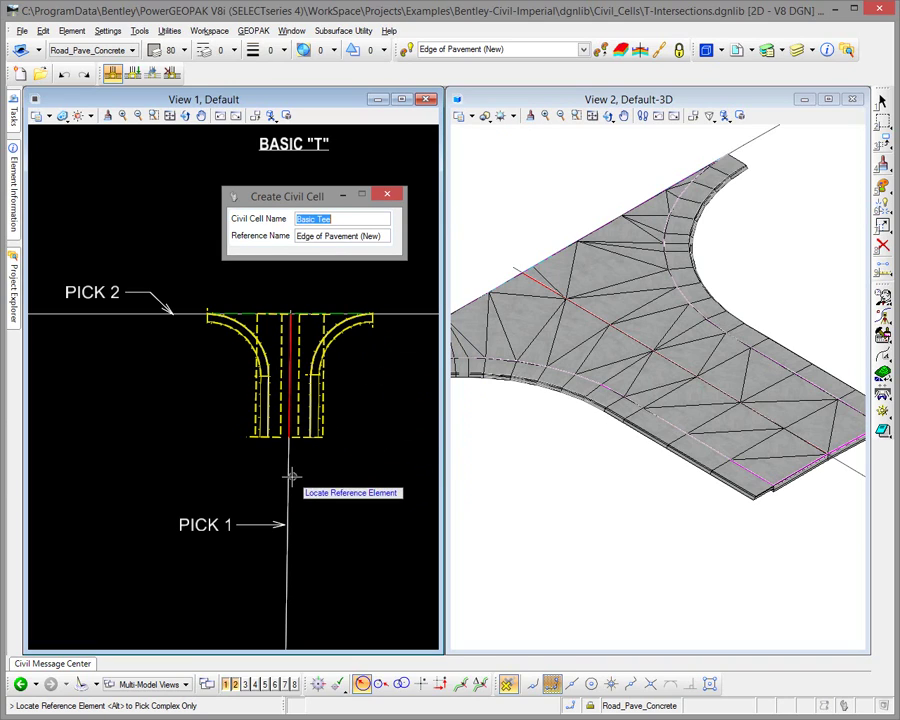
pyautogui.click(288, 476)
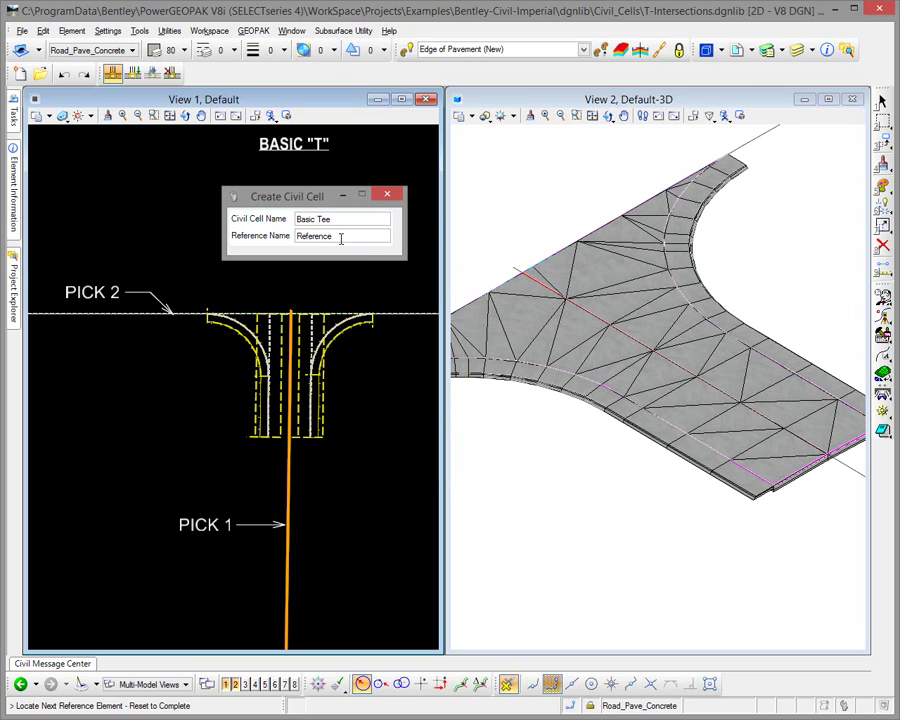
# Name the second reference Thru Rd EP and pick the through road edge marked PICK 2 as its element.
pyautogui.moveTo(340, 238); pyautogui.dragTo(267, 241)
pyautogui.write('Thru Rd EP')
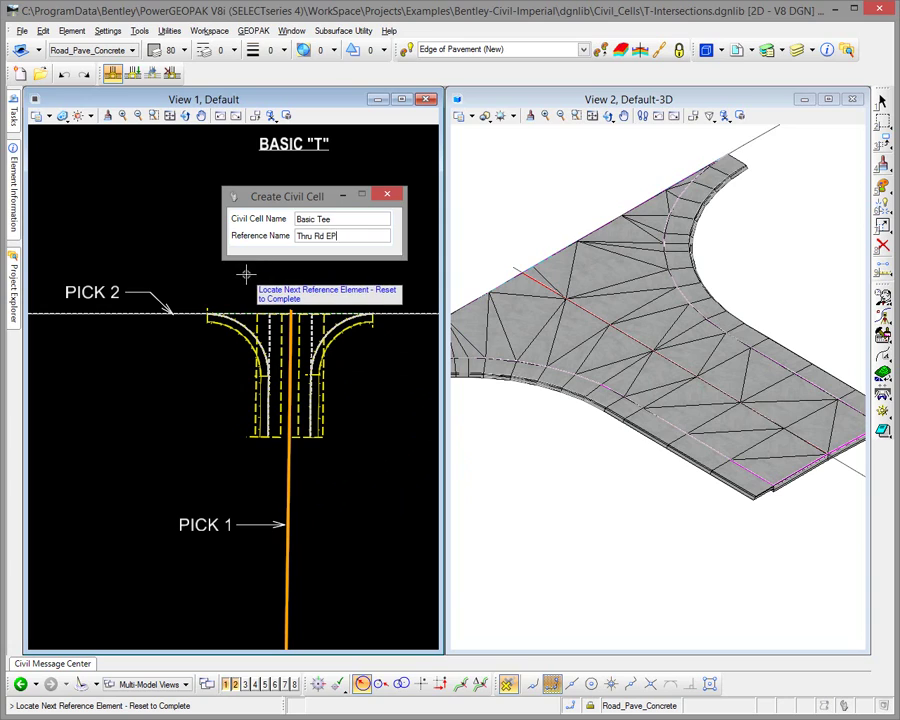
pyautogui.press('Tab')
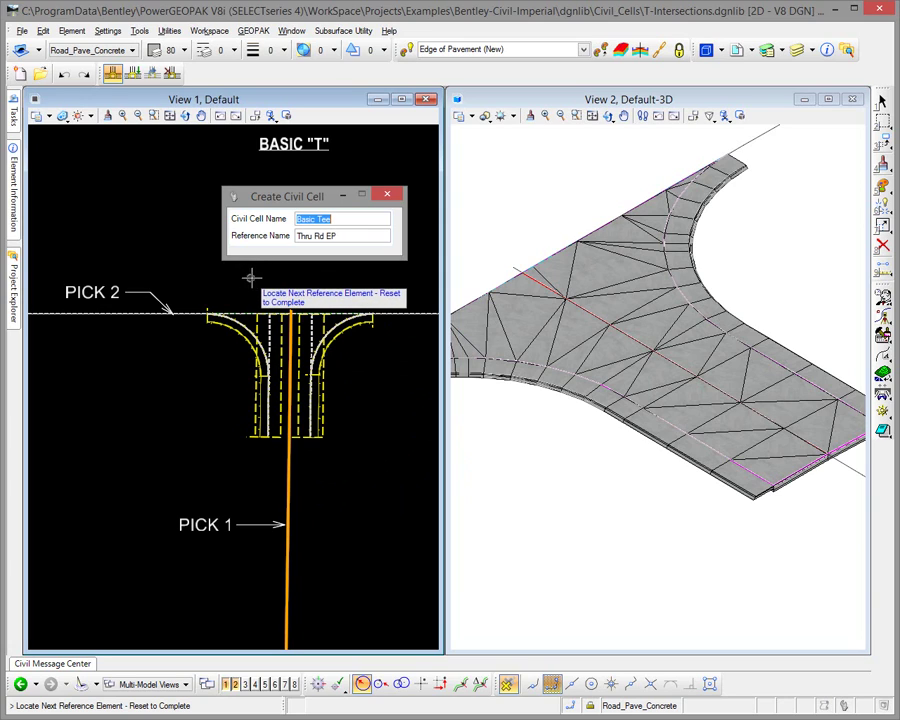
pyautogui.click(84, 313)
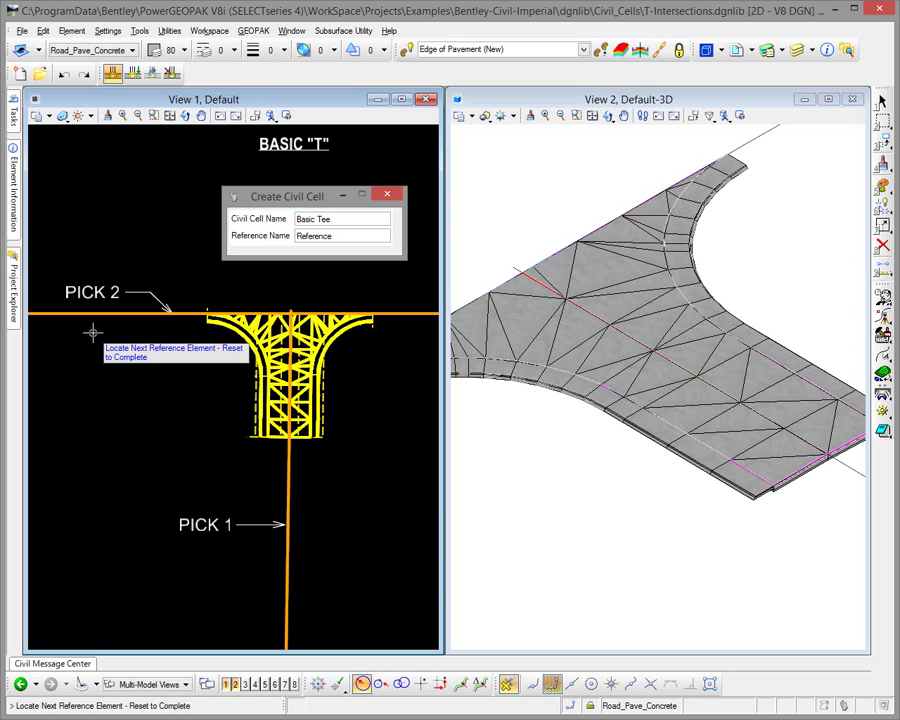
# Finish the reference selection without optional references and accept the Basic Tee civil cell.
pyautogui.rightClick(93, 332)
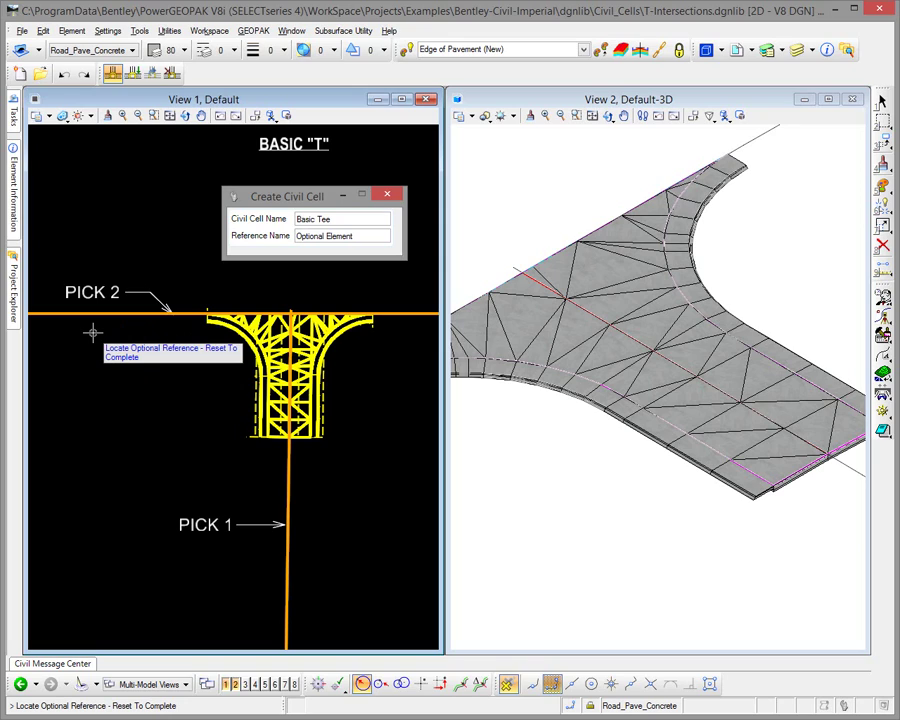
pyautogui.rightClick(93, 332)
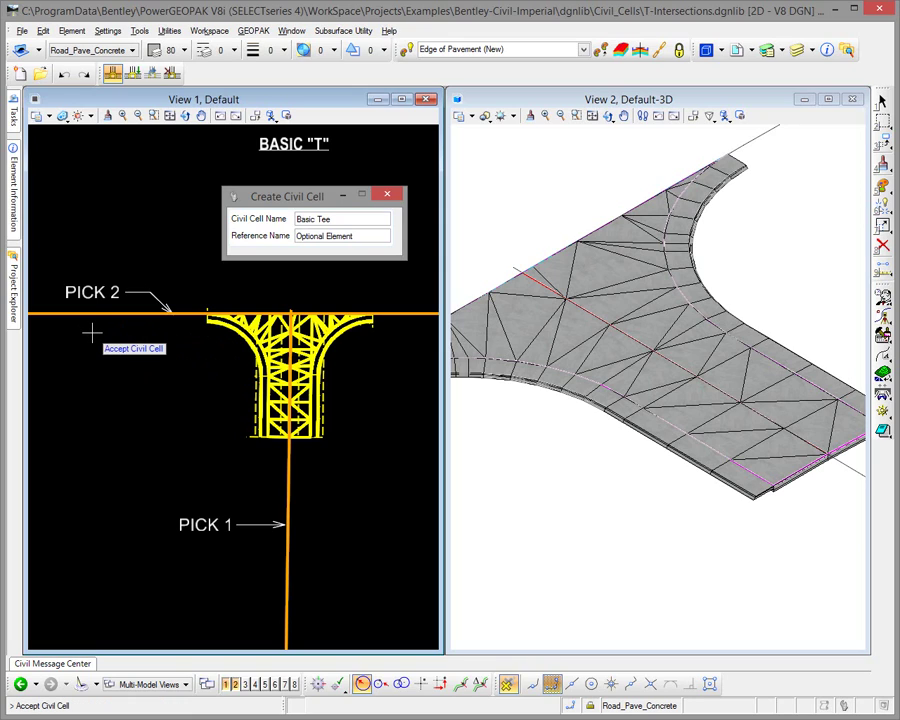
pyautogui.click(104, 342)
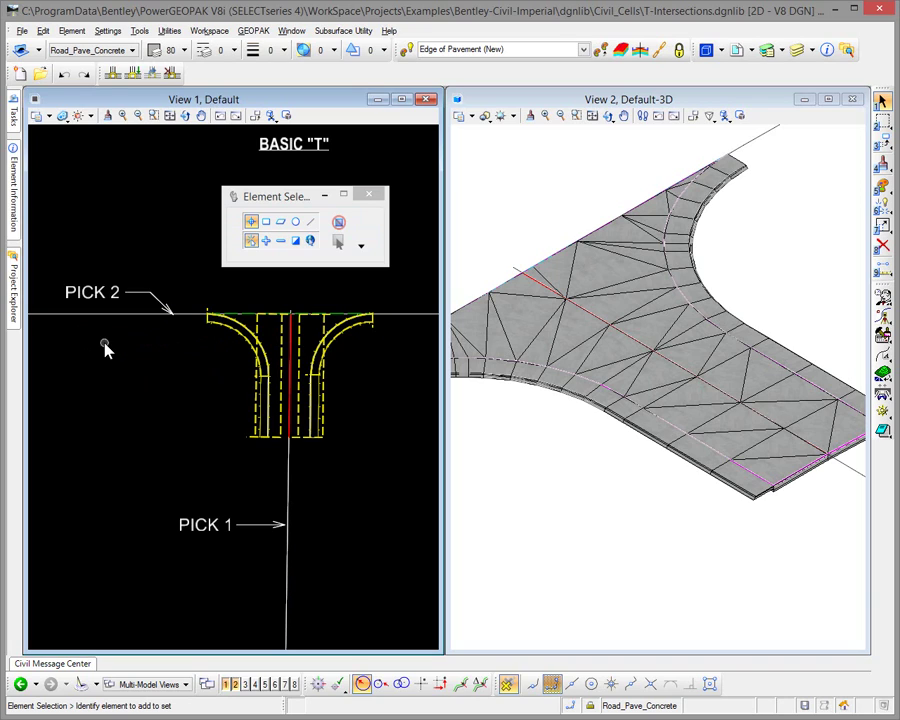
# Keep a widened Project Explorer open, expand the Basic Tee civil cell in the civil model and select it.
pyautogui.moveTo(21, 268)
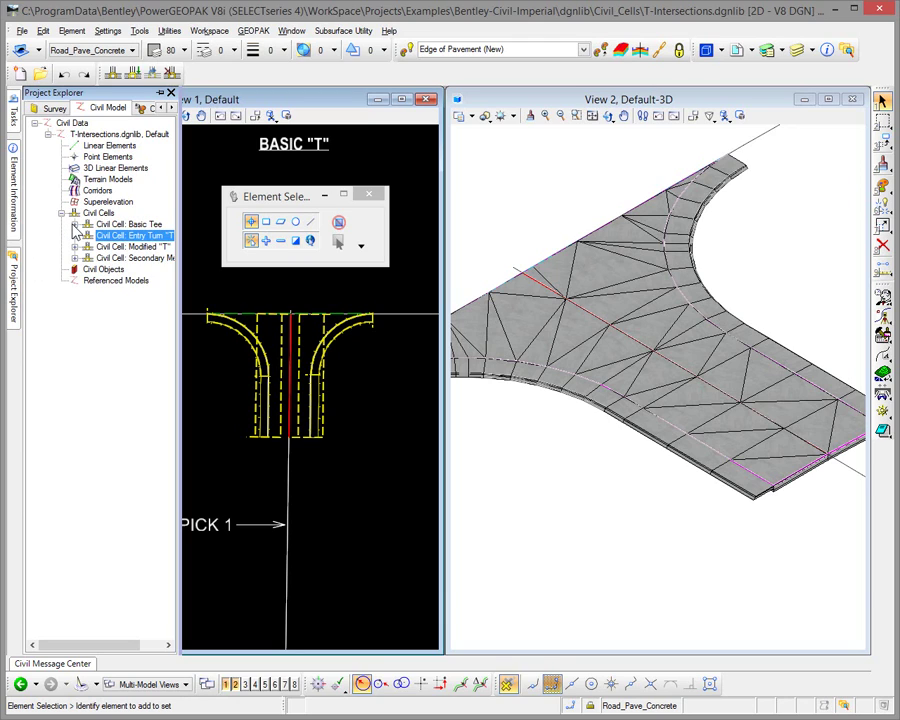
pyautogui.click(74, 225)
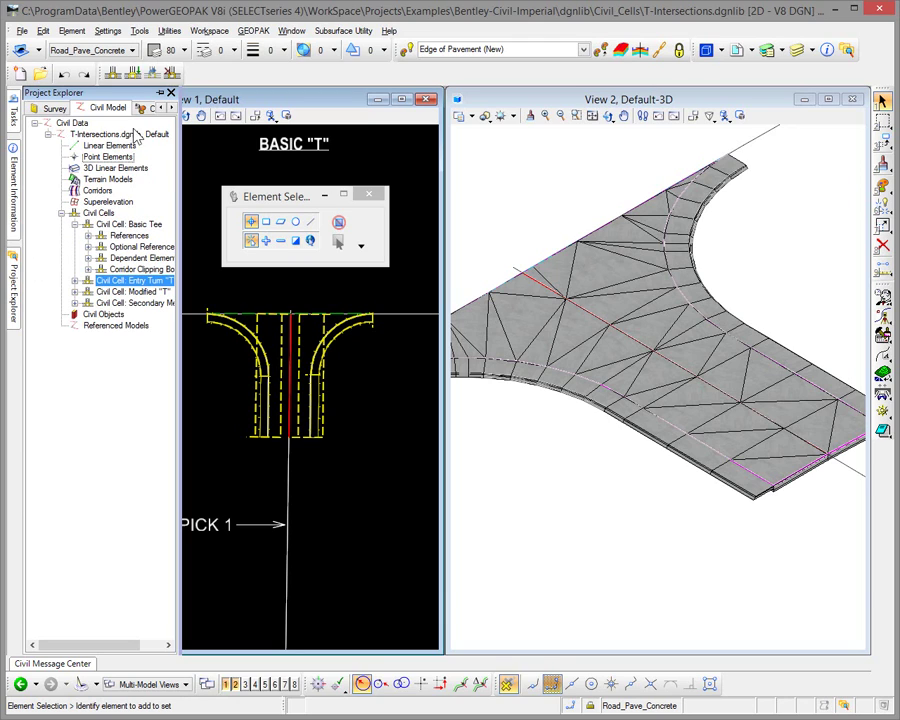
pyautogui.click(158, 93)
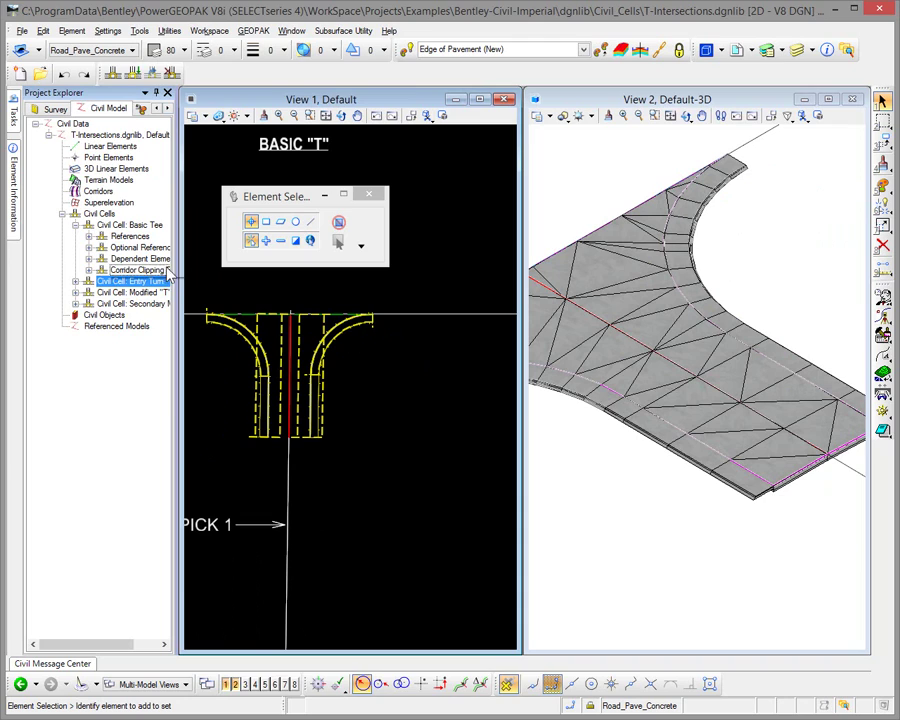
pyautogui.moveTo(181, 263); pyautogui.dragTo(269, 283)
pyautogui.click(137, 226)
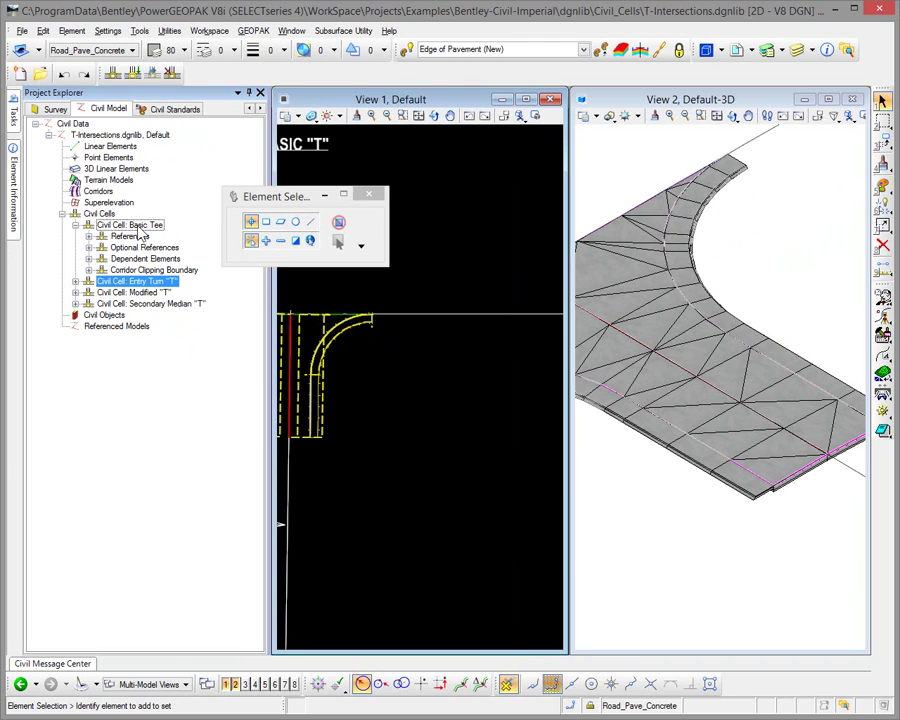
# Keep a narrowed Element Information display open beside the Project Explorer and bring the Basic "T" intersection into the plan view.
pyautogui.click(13, 185)
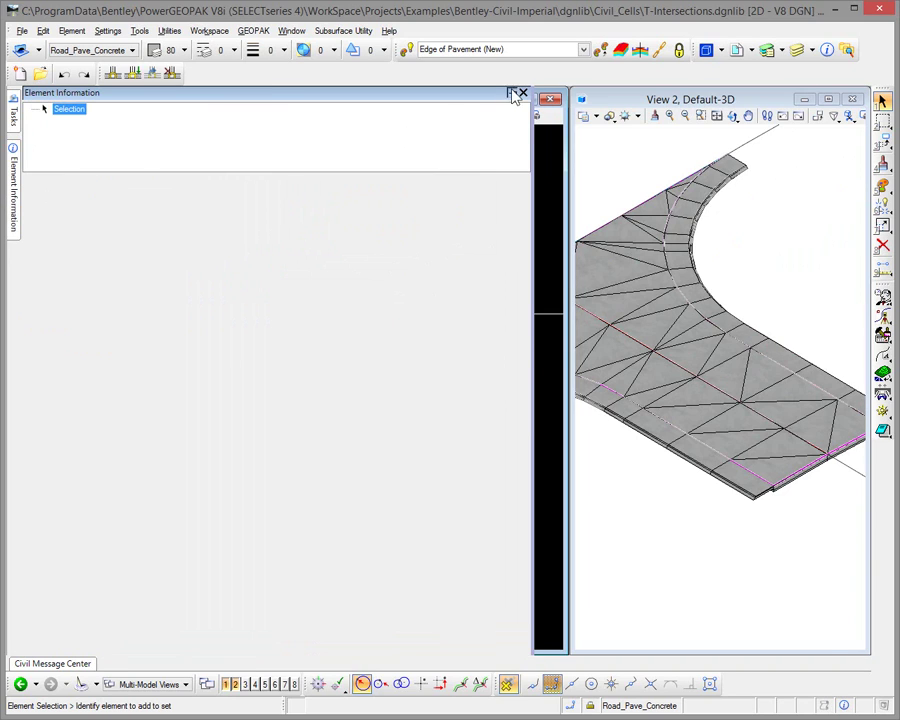
pyautogui.moveTo(528, 216); pyautogui.dragTo(346, 230)
pyautogui.moveTo(289, 211); pyautogui.dragTo(719, 158)
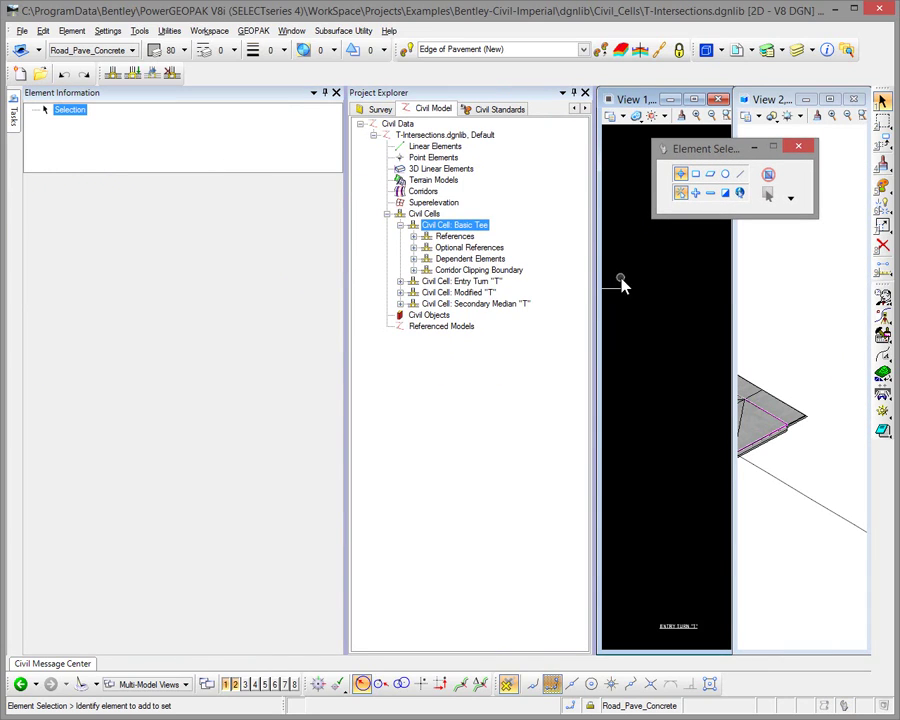
pyautogui.moveTo(623, 285); pyautogui.dragTo(703, 341, button='middle')
pyautogui.scroll(5, 648, 350)
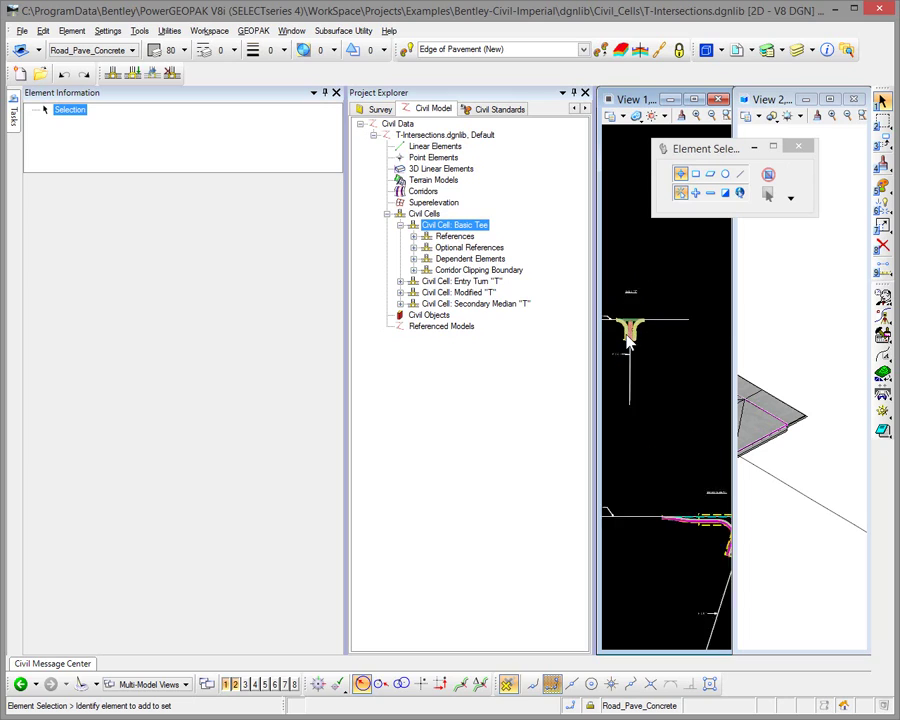
pyautogui.moveTo(650, 350)
pyautogui.mouseDown(button='middle')
pyautogui.moveTo(690, 346)
pyautogui.moveTo(660, 360)
pyautogui.mouseUp(button='middle')
pyautogui.scroll(-2, 690, 345)
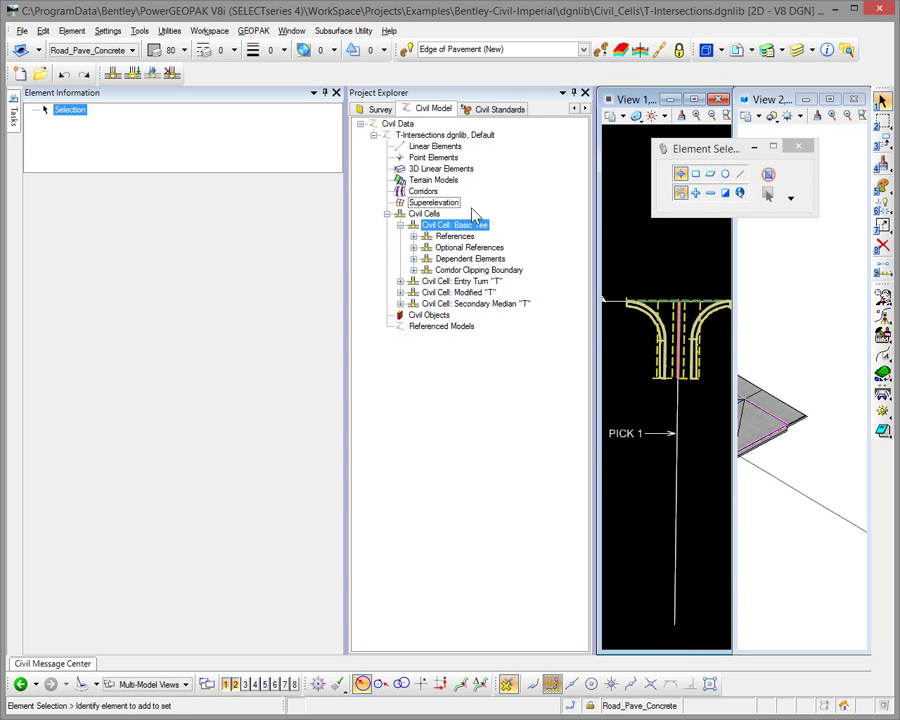
# Show the properties of the Basic Tee civil cell and check its name and placement validity in the General Category.
pyautogui.rightClick(438, 232)
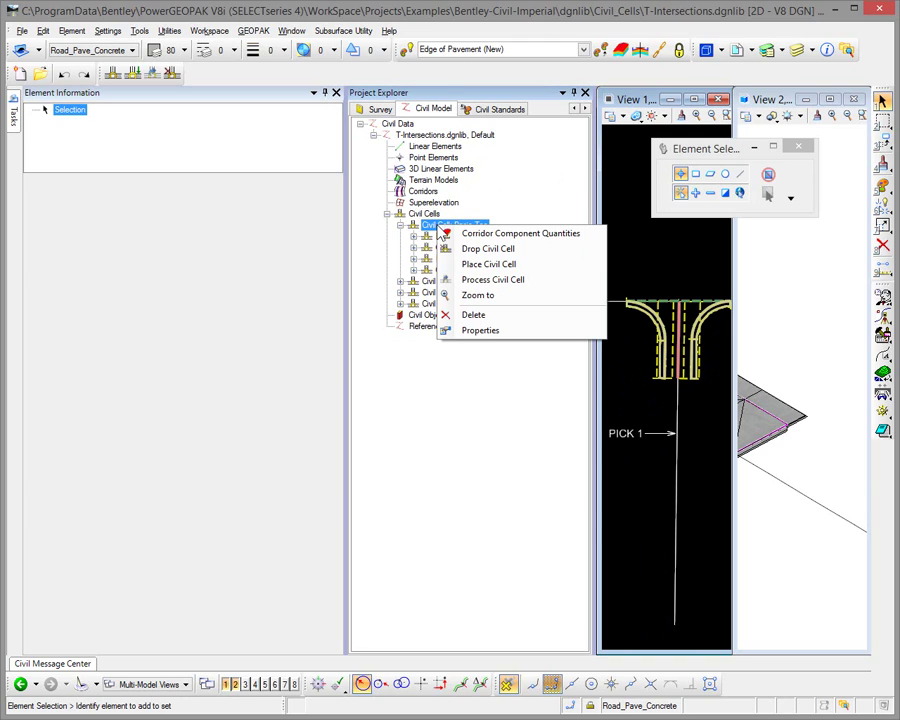
pyautogui.click(476, 334)
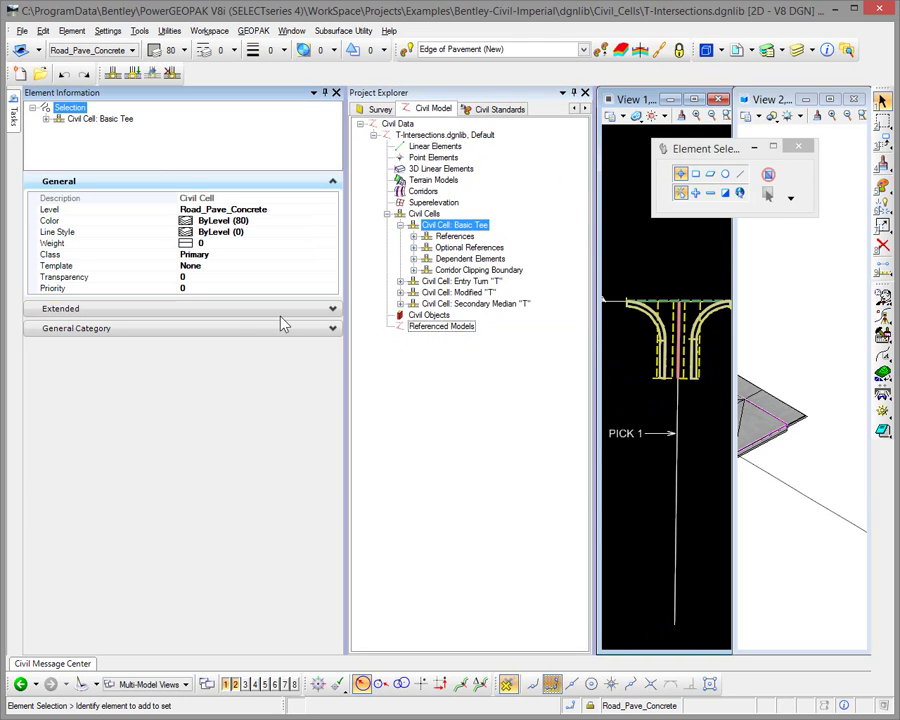
pyautogui.click(199, 331)
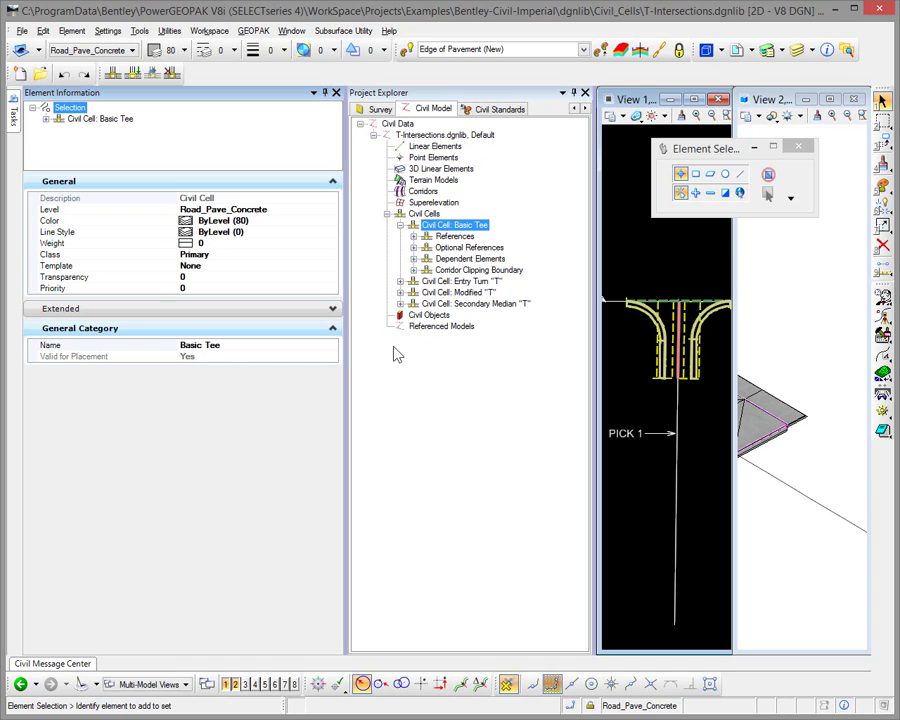
# Expand the references of the Basic Tee civil cell and check the names of its two external components.
pyautogui.click(413, 237)
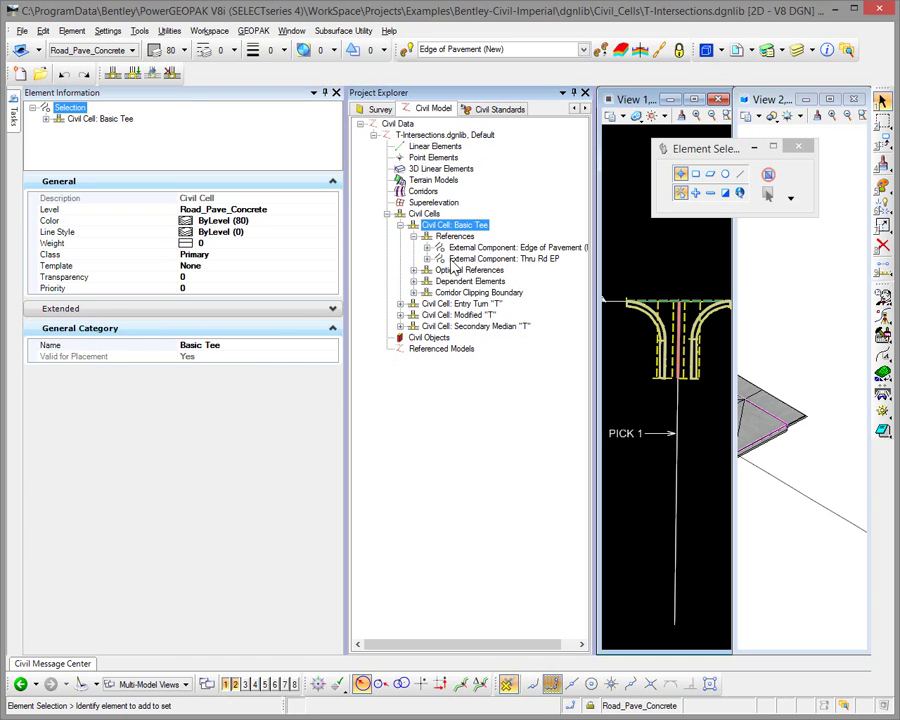
pyautogui.click(472, 248)
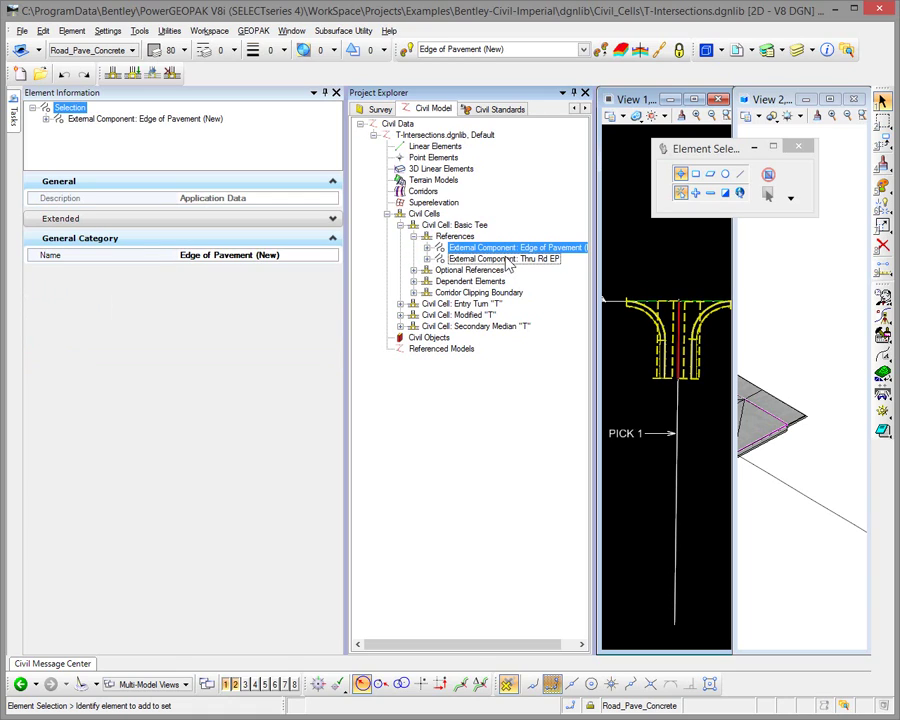
pyautogui.click(506, 259)
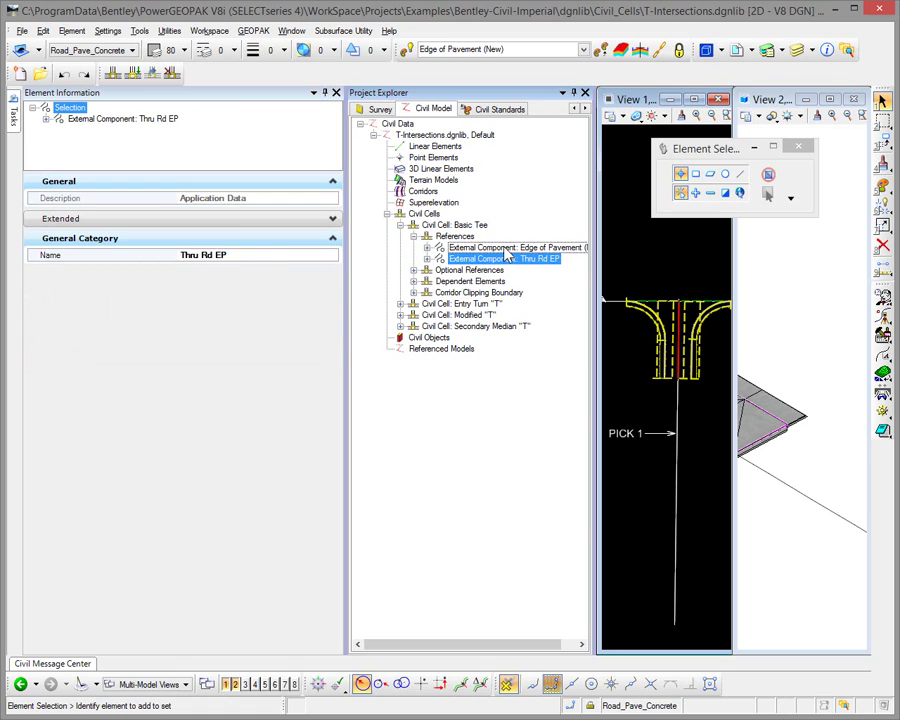
# Rename the Edge of Pavement (New) external component in the Basic Tee references as Secondary Rd CL.
pyautogui.click(468, 249)
pyautogui.click(295, 261)
pyautogui.hotkey('shift', 'Left')
pyautogui.hotkey('shift', 'Left')
pyautogui.hotkey('shift', 'Left')
pyautogui.hotkey('shift', 'Left')
pyautogui.hotkey('shift', 'Left')
pyautogui.hotkey('shift', 'Left')
pyautogui.hotkey('shift', 'Left')
pyautogui.hotkey('shift', 'Left')
pyautogui.hotkey('shift', 'Left')
pyautogui.hotkey('shift', 'Left')
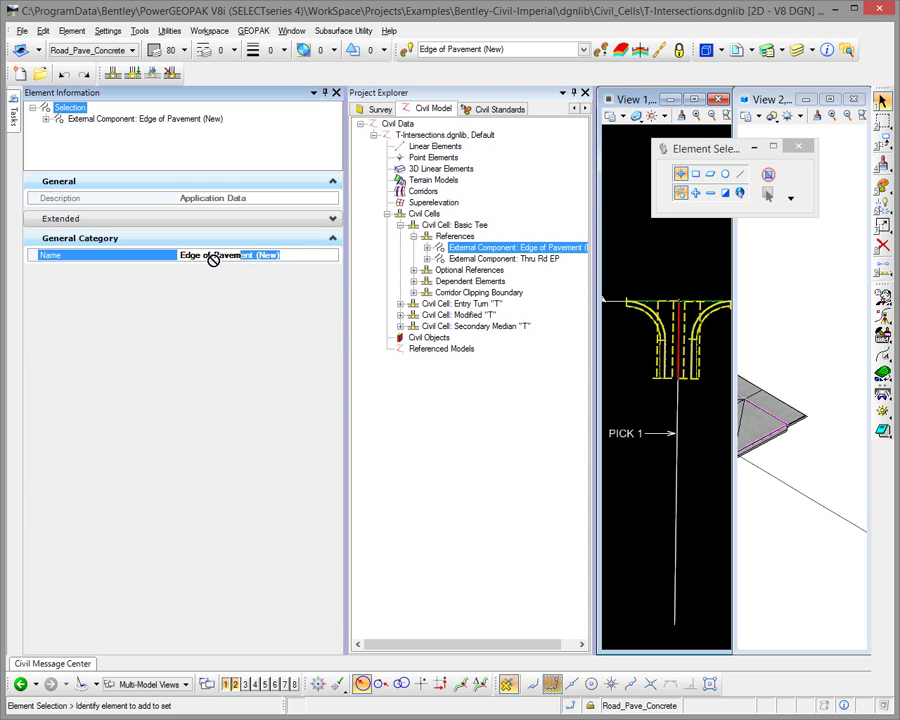
pyautogui.press('End')
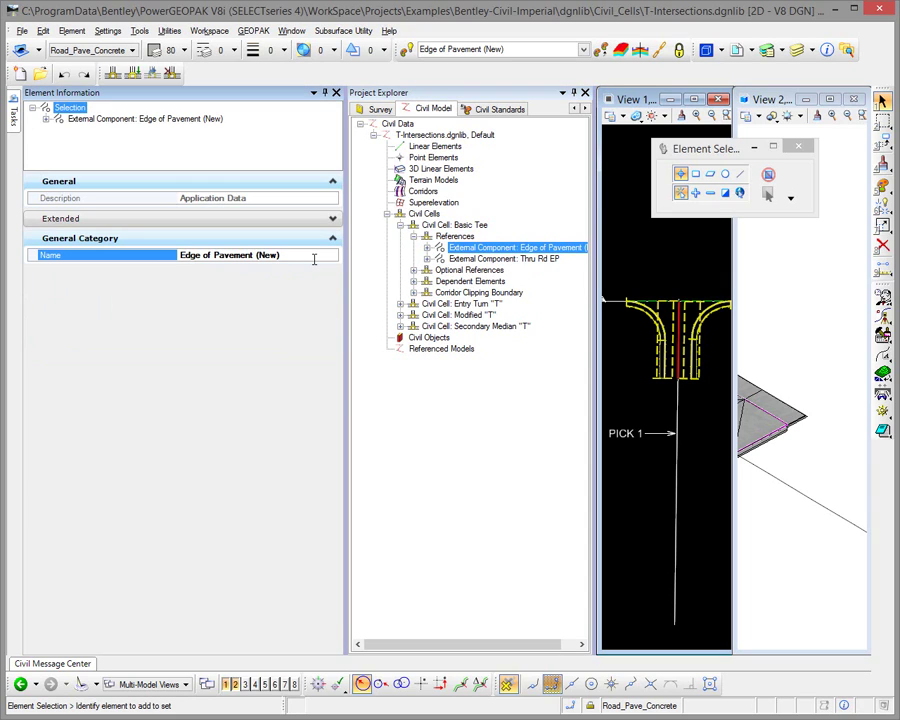
pyautogui.press('BackSpace')
pyautogui.press('BackSpace')
pyautogui.press('BackSpace')
pyautogui.press('BackSpace')
pyautogui.press('BackSpace')
pyautogui.press('BackSpace')
pyautogui.press('BackSpace')
pyautogui.press('BackSpace')
pyautogui.press('BackSpace')
pyautogui.press('BackSpace')
pyautogui.press('BackSpace')
pyautogui.press('BackSpace')
pyautogui.press('BackSpace')
pyautogui.press('BackSpace')
pyautogui.press('BackSpace')
pyautogui.press('BackSpace')
pyautogui.press('BackSpace')
pyautogui.press('BackSpace')
pyautogui.press('BackSpace')
pyautogui.press('BackSpace')
pyautogui.write('Seci')
pyautogui.write('ondary')
pyautogui.write(' Rd CL')
pyautogui.press('Return')
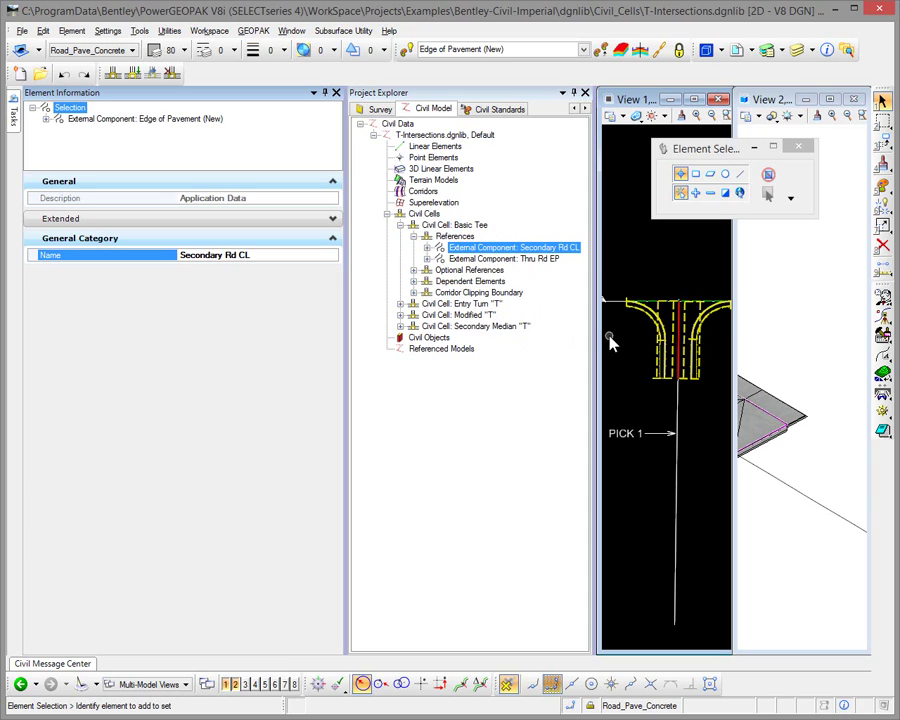
# Add the dependent Basic T Intersection terrain model as a corridor clipping boundary and check its entry under the Basic Tee cell's Corridor Clipping Boundary.
pyautogui.click(413, 236)
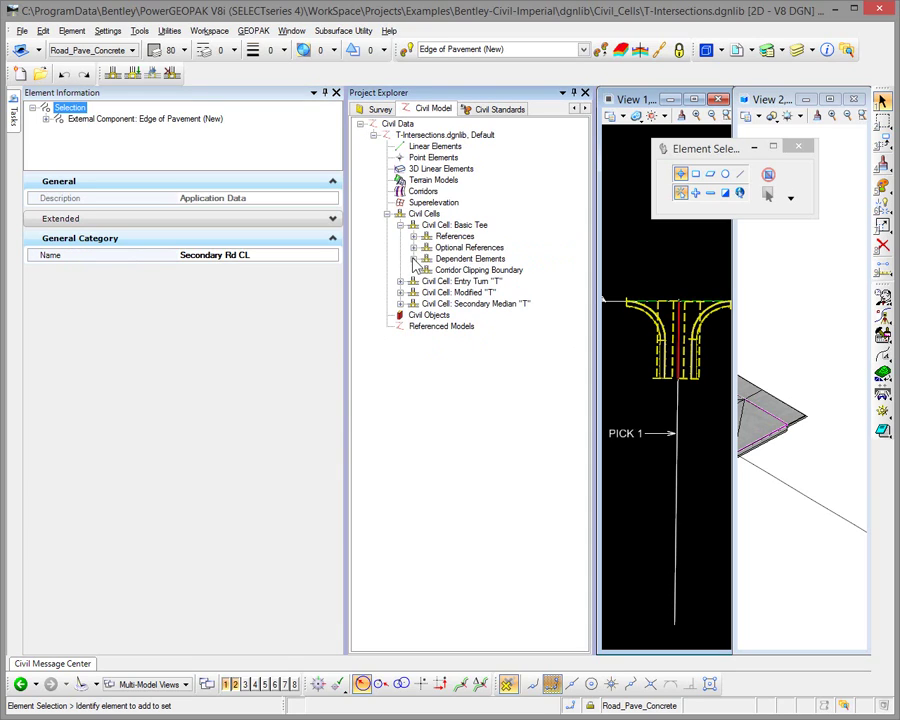
pyautogui.click(414, 260)
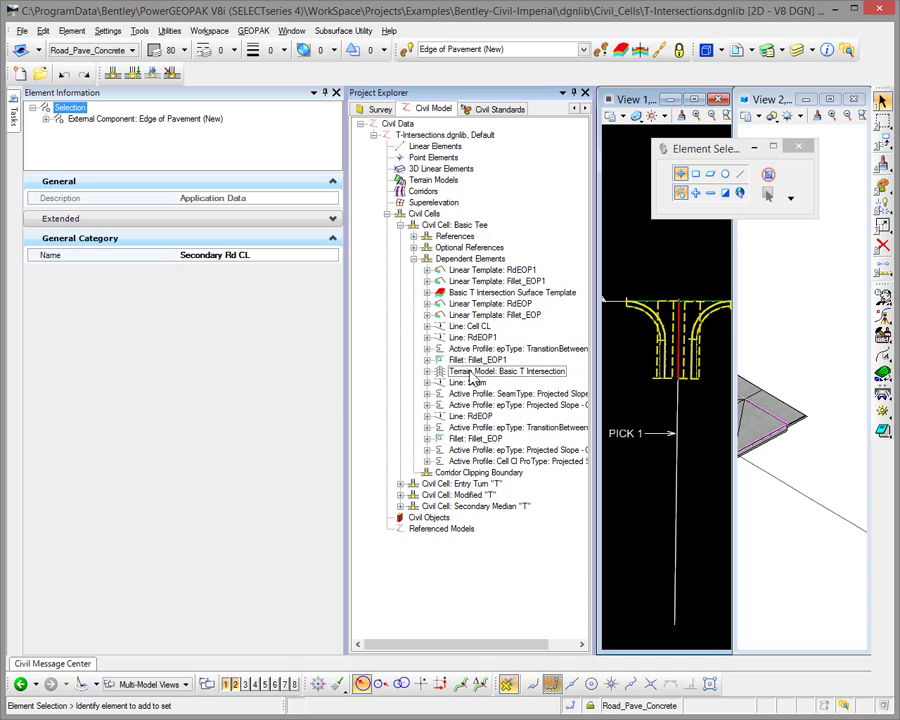
pyautogui.click(471, 374)
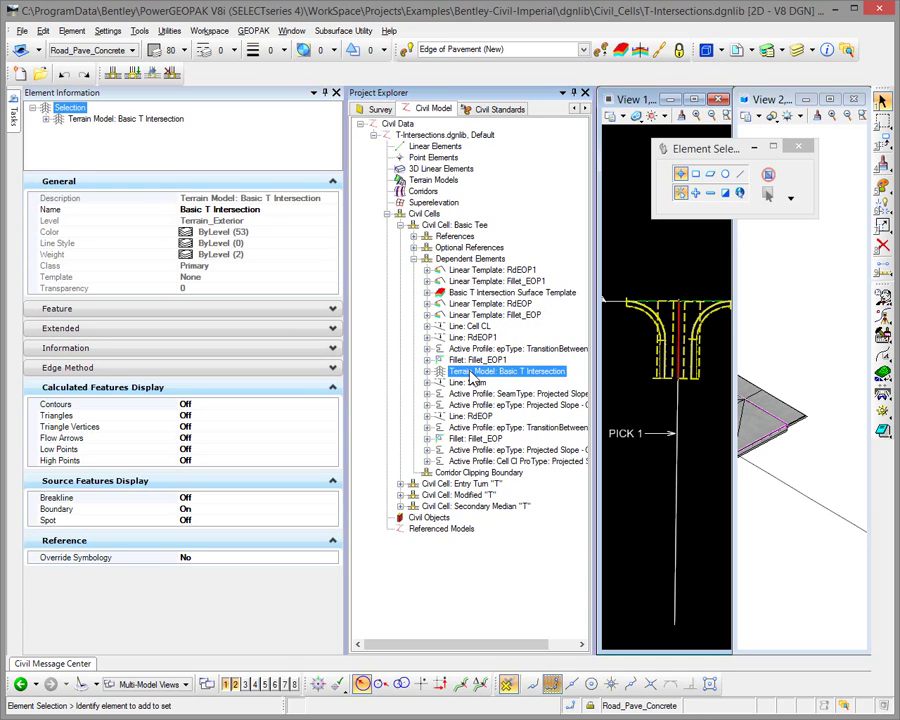
pyautogui.rightClick(471, 376)
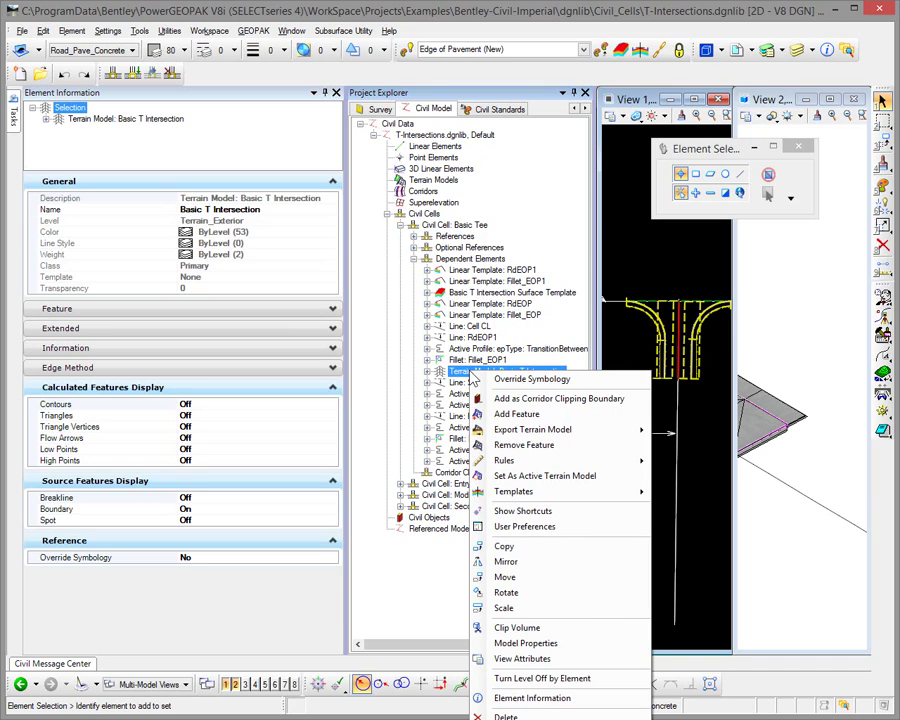
pyautogui.click(515, 400)
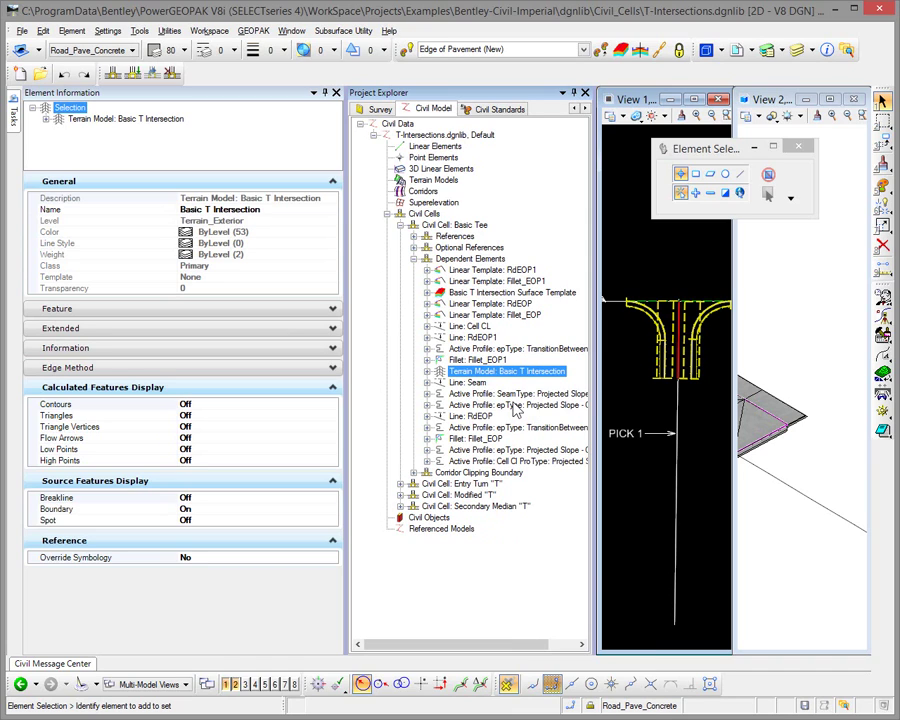
pyautogui.click(413, 259)
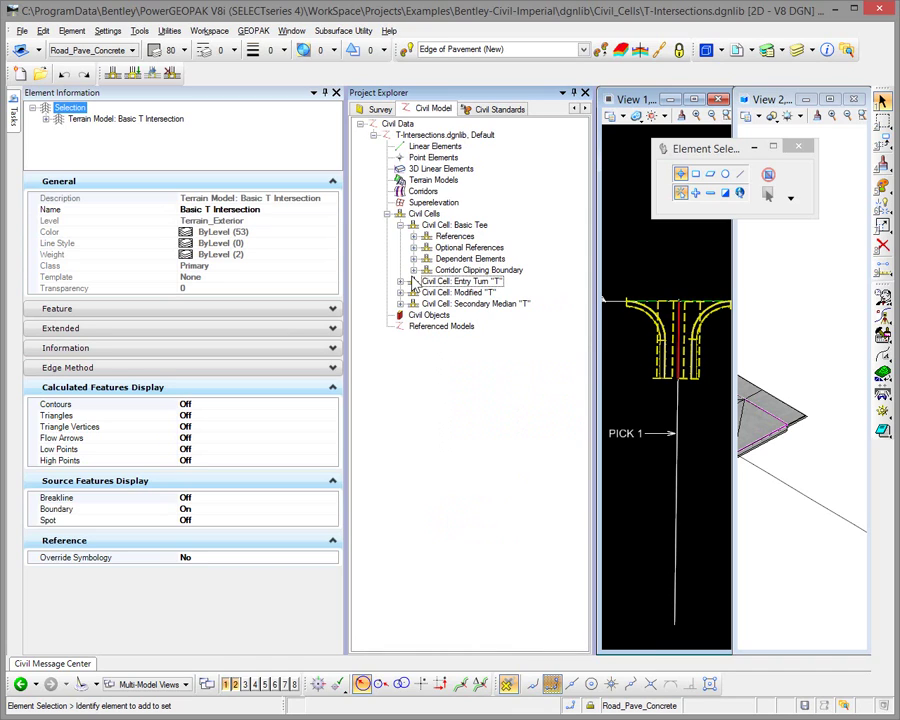
pyautogui.click(413, 270)
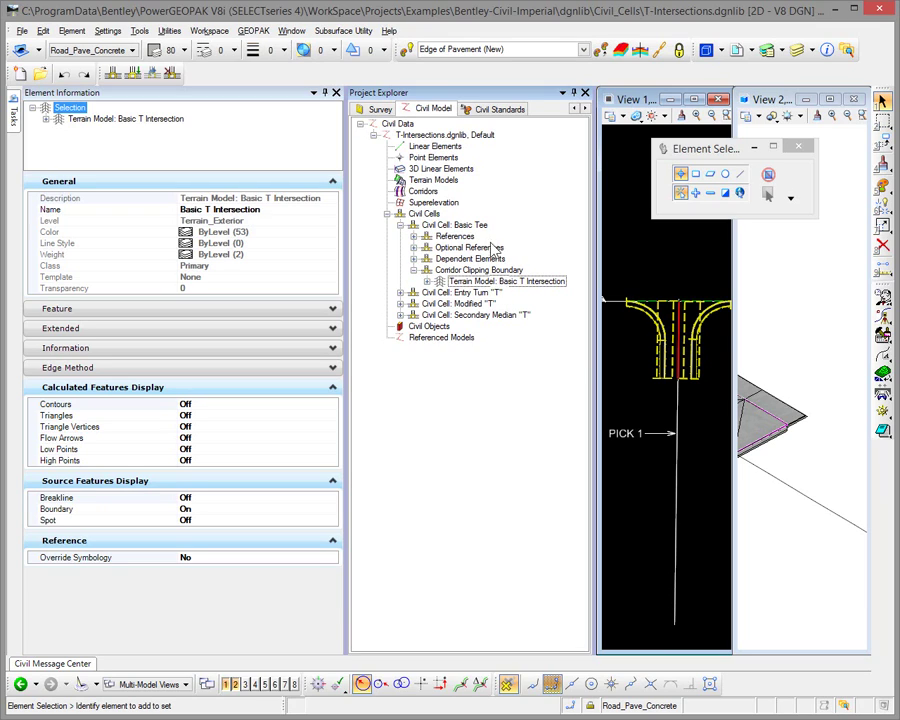
# Auto-hide Element Information and Project Explorer, and bring the whole Basic "T" intersection into the plan view.
pyautogui.click(325, 93)
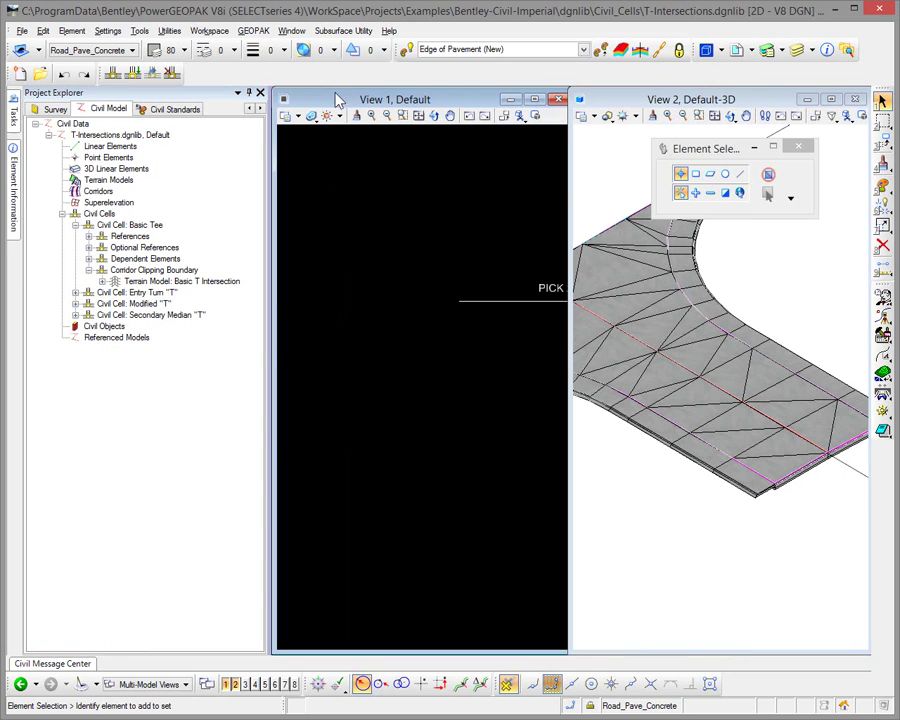
pyautogui.click(250, 93)
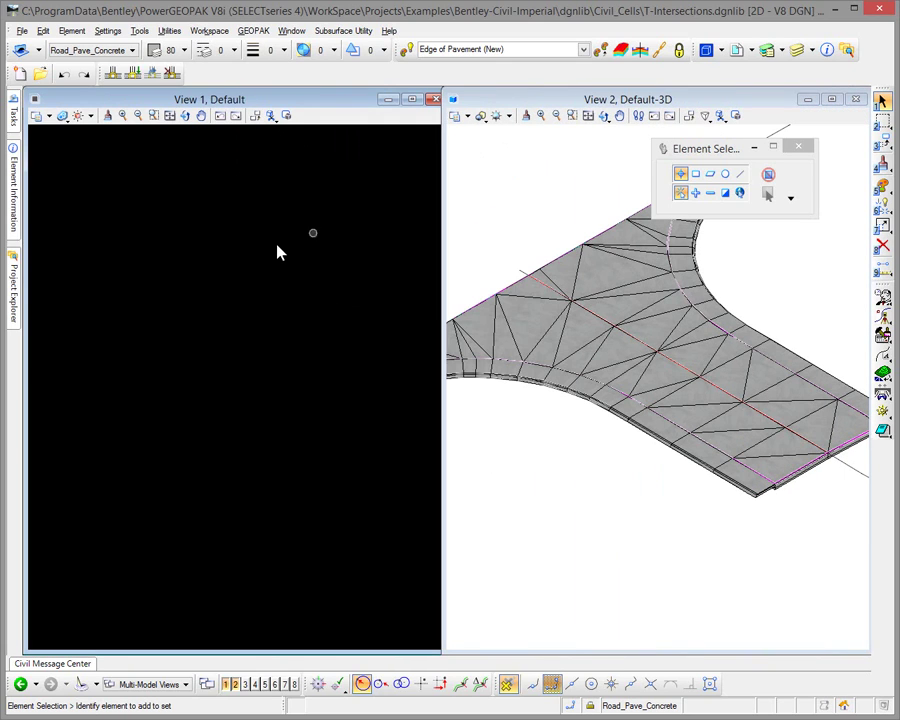
pyautogui.scroll(6, 385, 262)
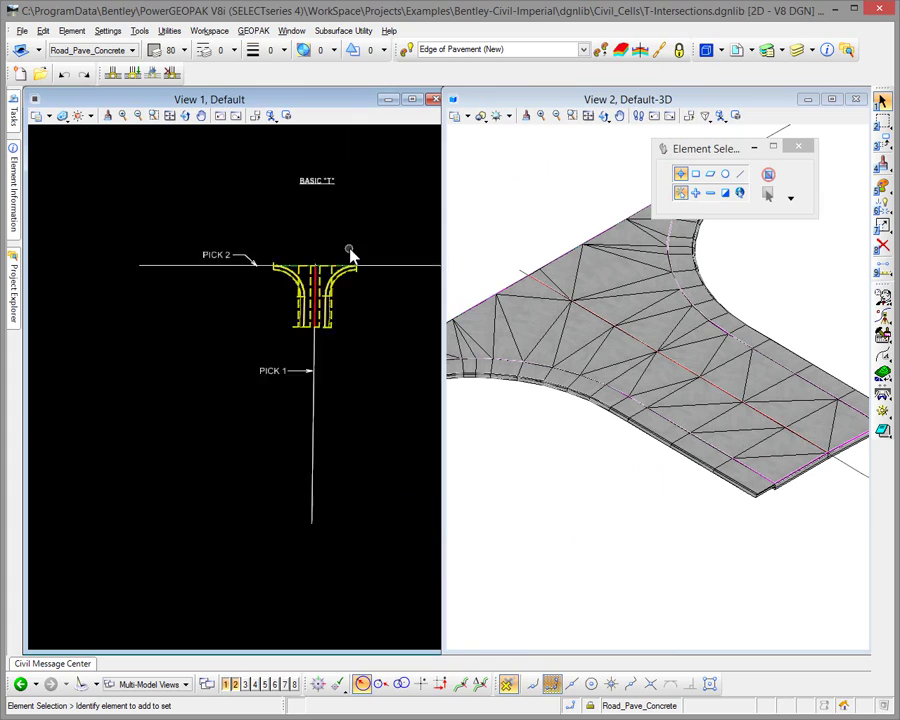